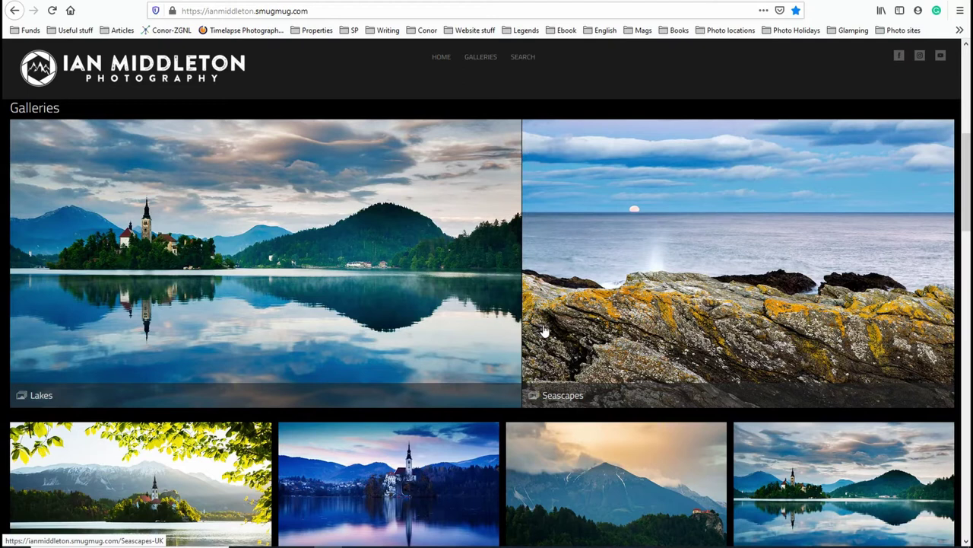
Look over the public photo site's homepage and galleries, and enter the account through the owner login
scroll(545, 330, "down", 3)
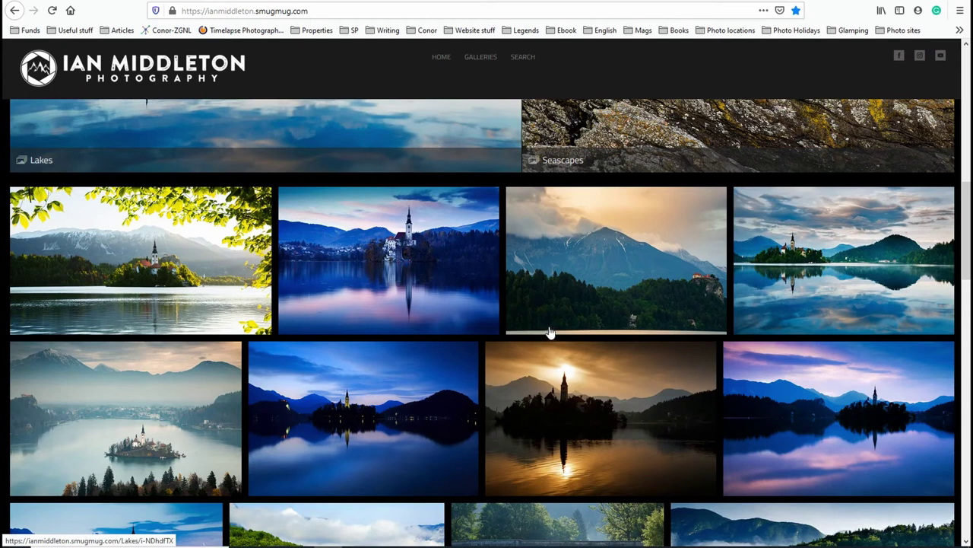
scroll(550, 333, "up", 5)
scroll(549, 312, "up", 3)
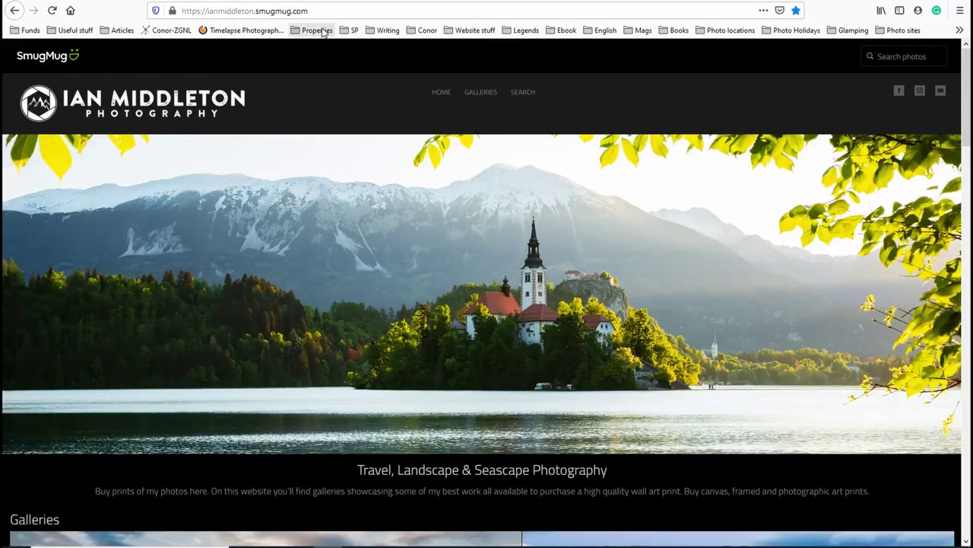
scroll(206, 274, "down", 10)
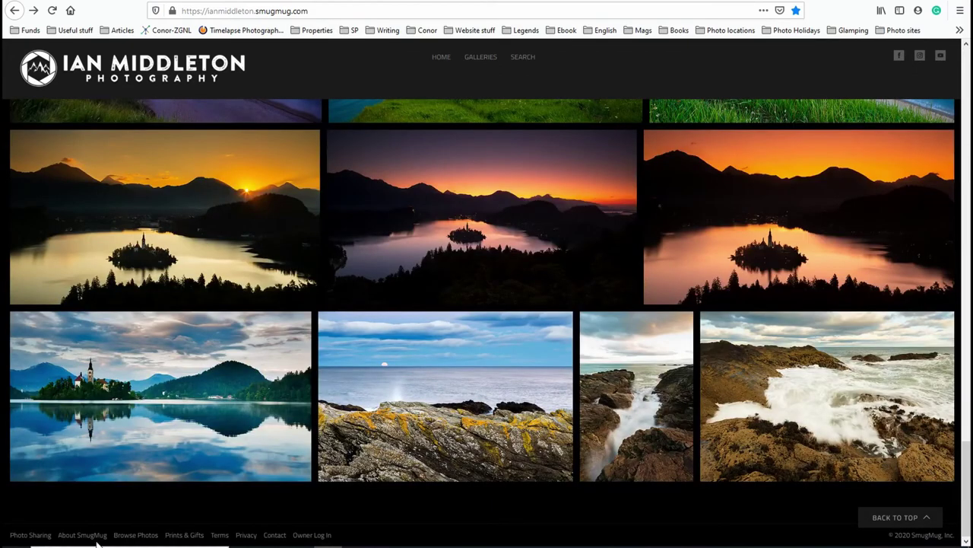
left_click(317, 537)
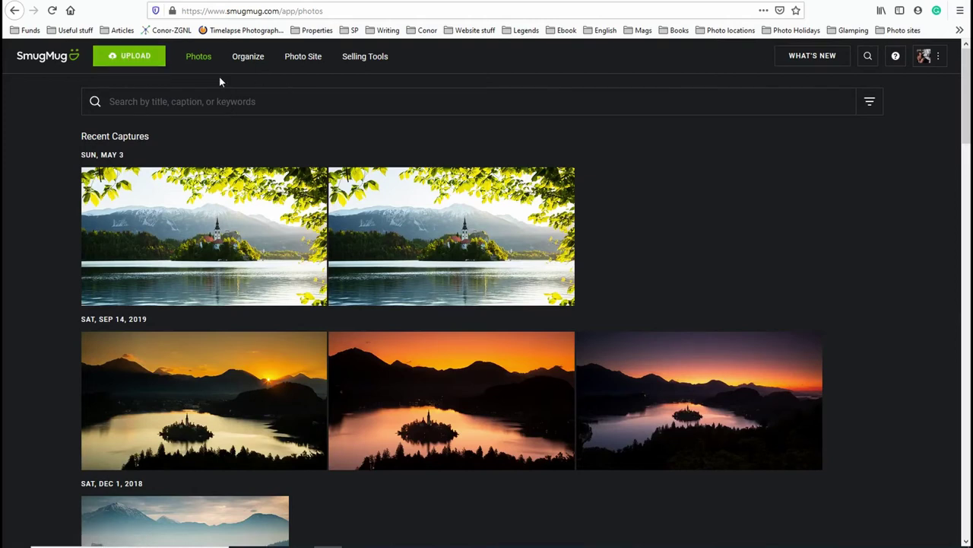
Start a photo upload into an existing gallery and choose Seascapes as the destination
left_click(125, 57)
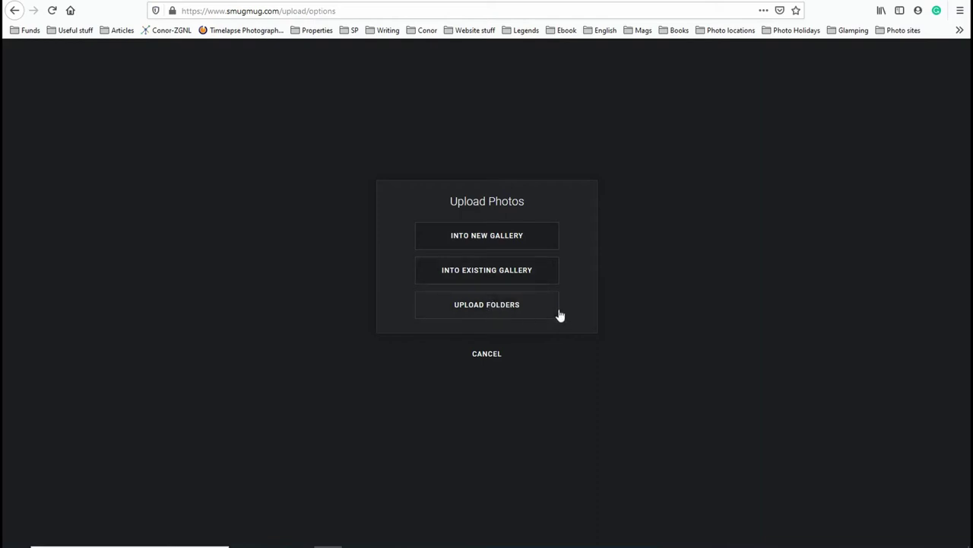
left_click(483, 272)
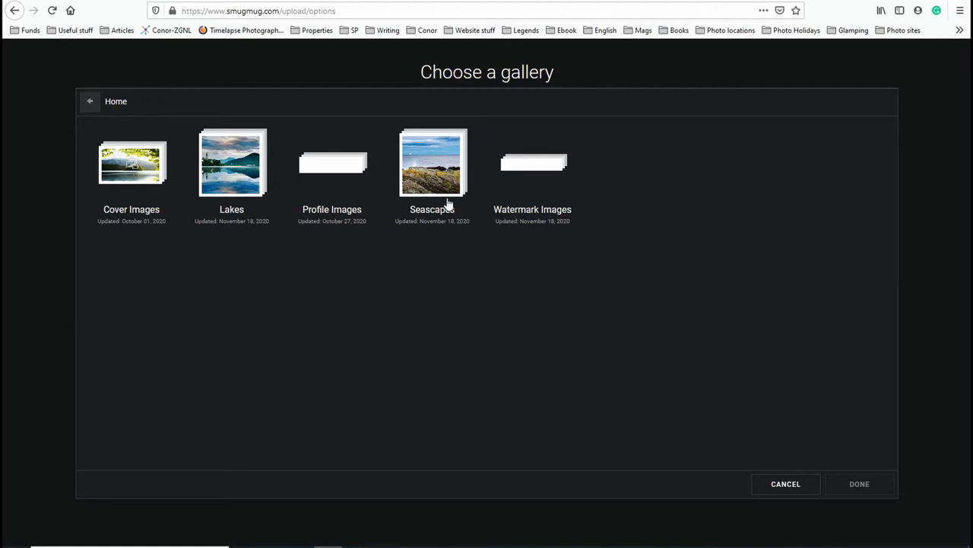
left_click(421, 167)
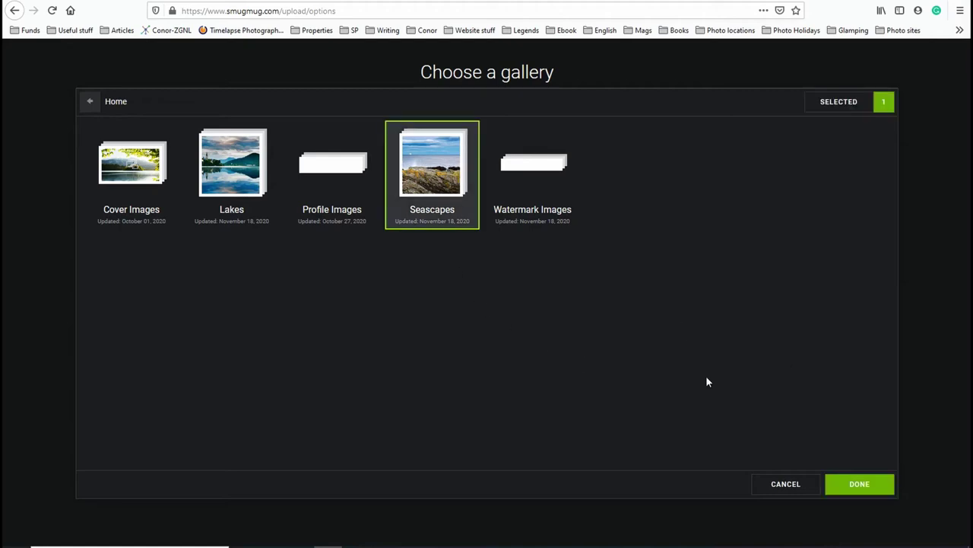
left_click(867, 485)
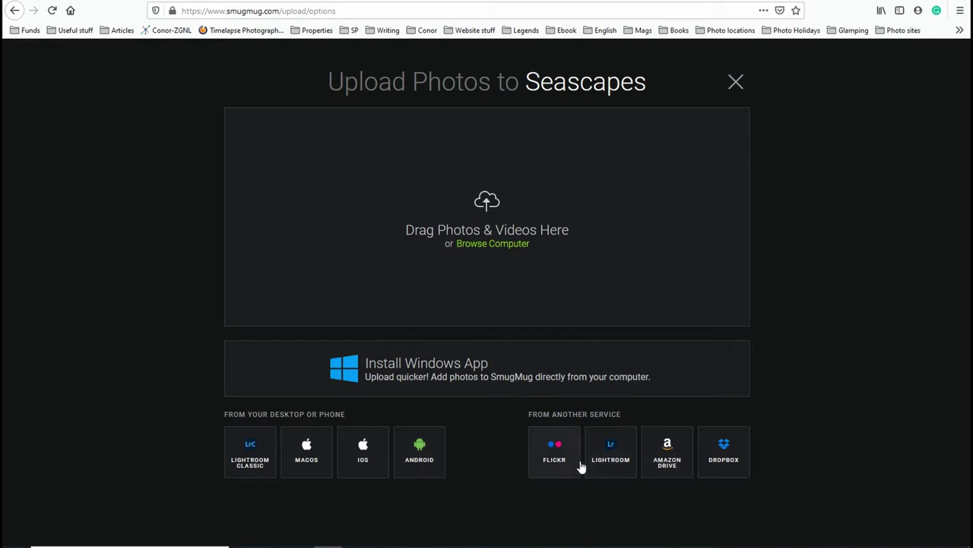
Upload the photo _F2A4290-4-3-crop from the folder Strunjan - 12-9-20 in Images to process, and close the uploader
left_click(477, 244)
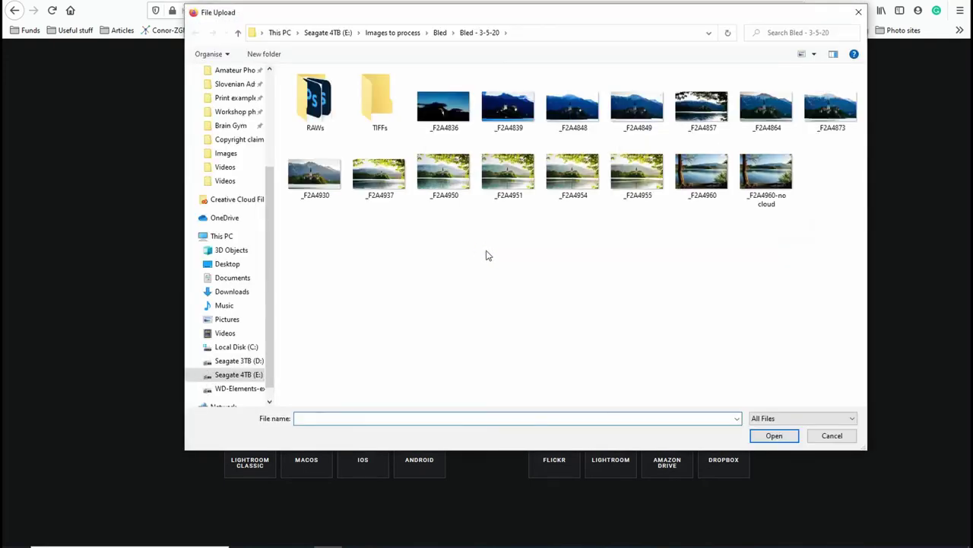
left_click(406, 34)
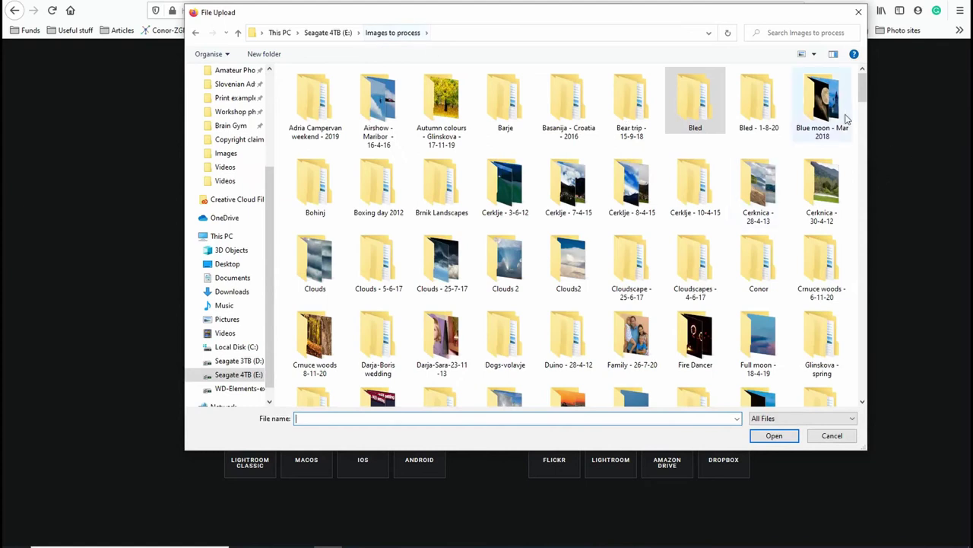
left_click_drag(863, 97, 876, 181)
double_click(441, 171)
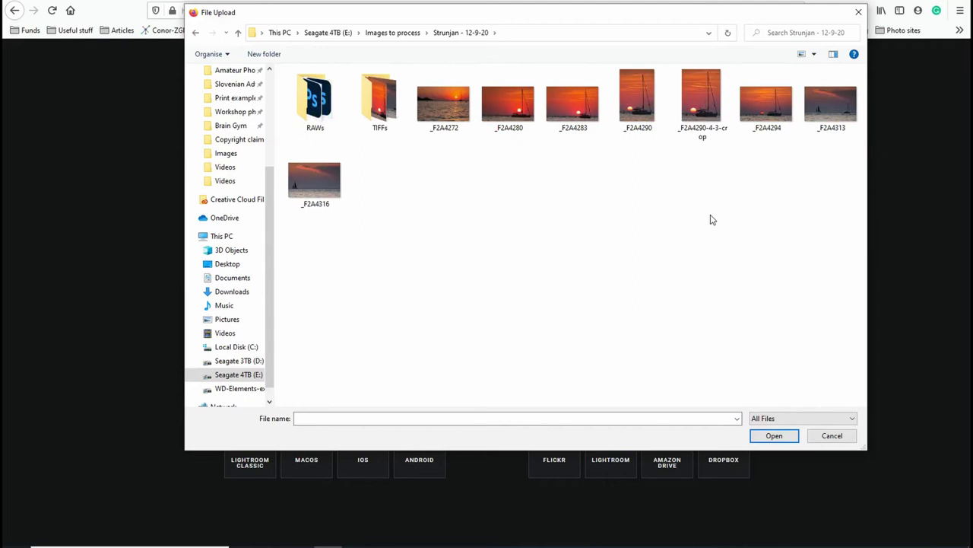
double_click(698, 97)
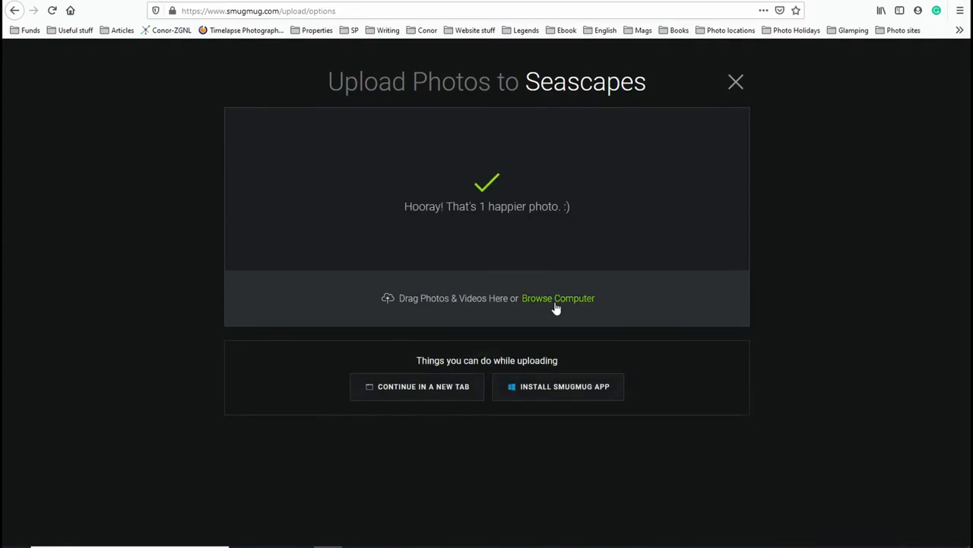
left_click(739, 89)
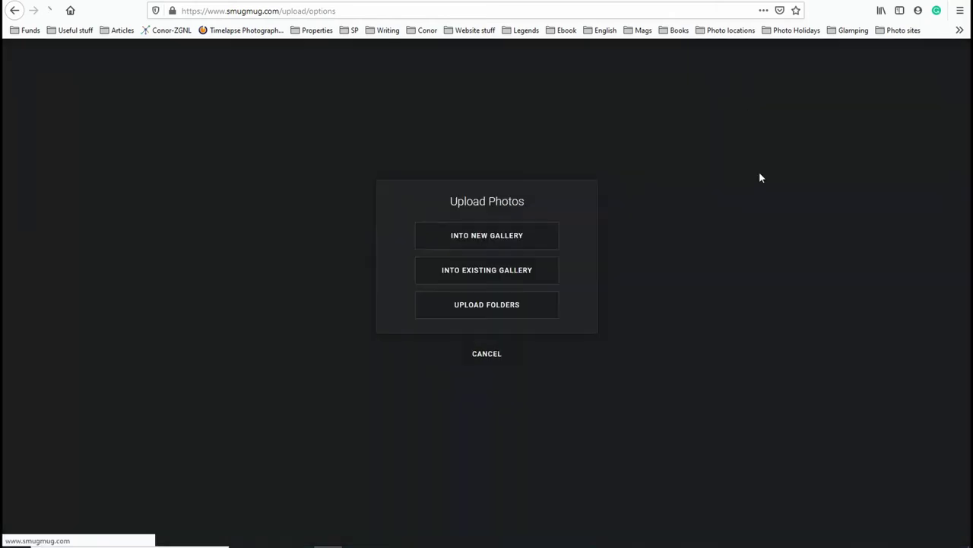
left_click(482, 354)
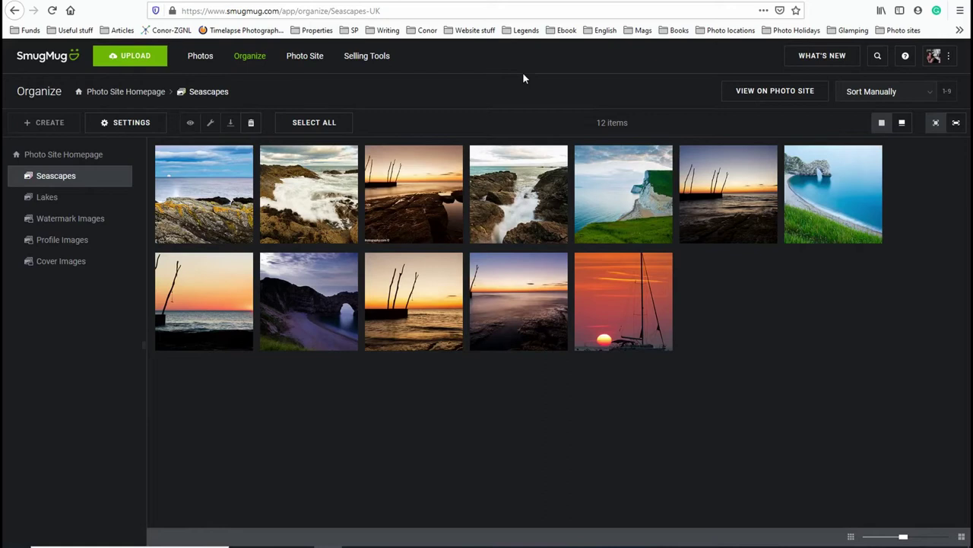
Check the Seascapes gallery on the photo site and move the sailboat sunset photo to fourth place in the gallery's order
left_click(785, 94)
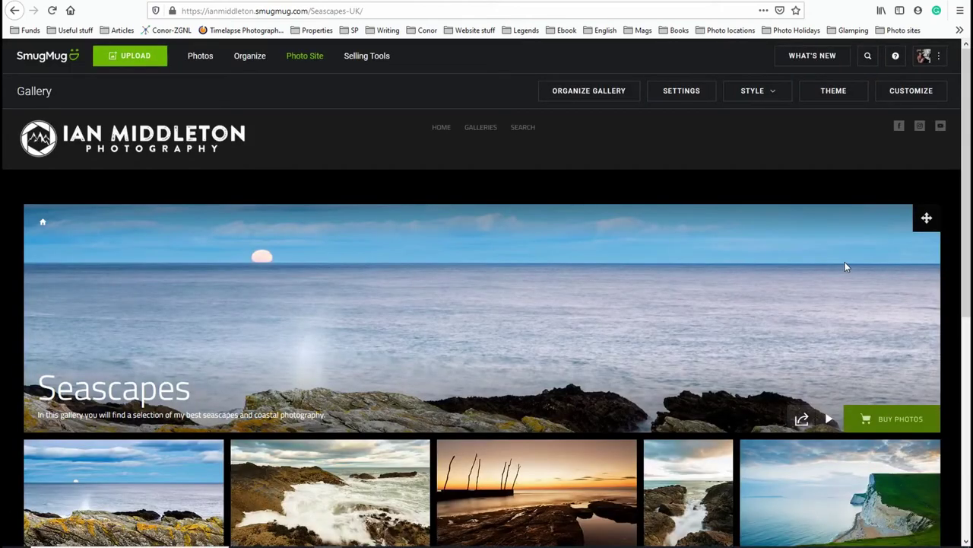
scroll(845, 262, "down", 5)
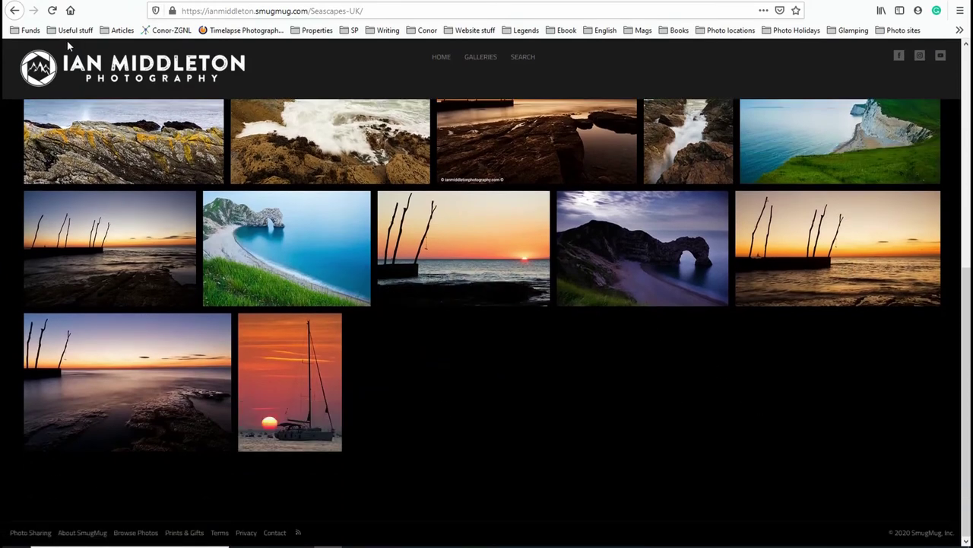
scroll(483, 196, "up", 3)
key("F5")
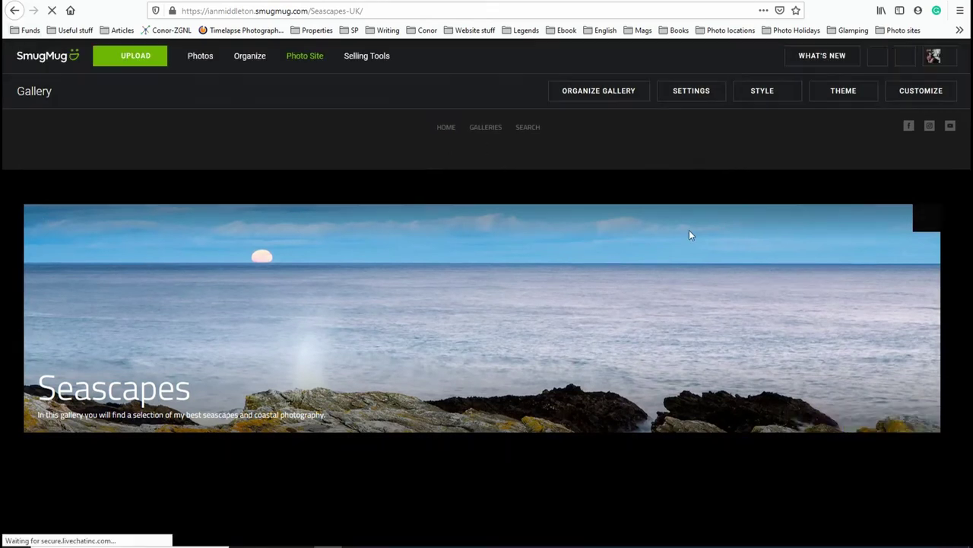
left_click(596, 93)
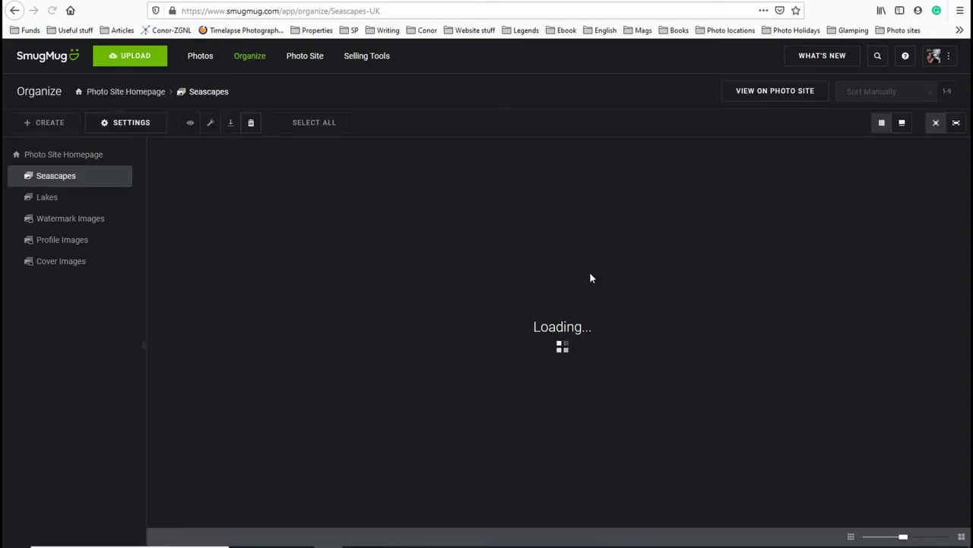
left_click_drag(632, 311, 472, 159)
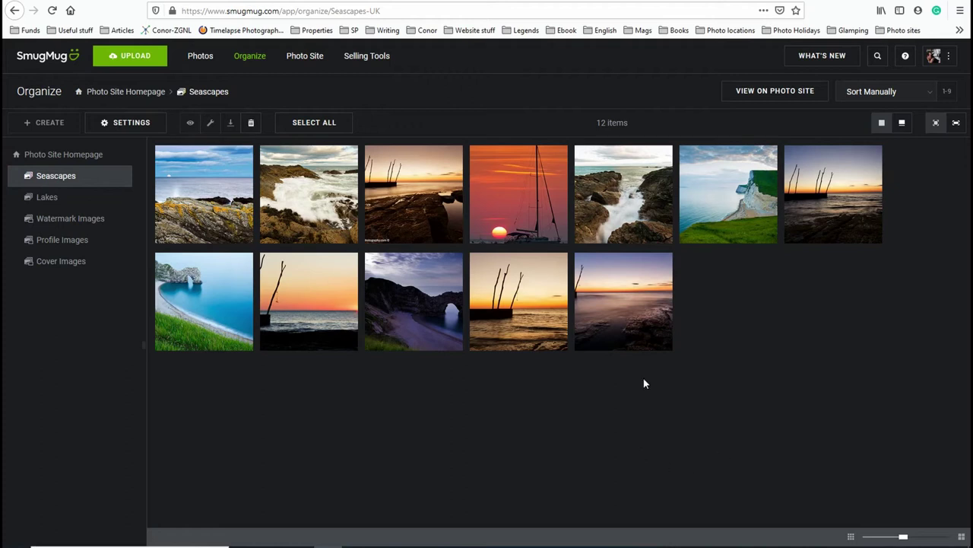
Start a new gallery under the Photo Site Homepage with the SmugMug Settings preset and title it Mountains
left_click(64, 155)
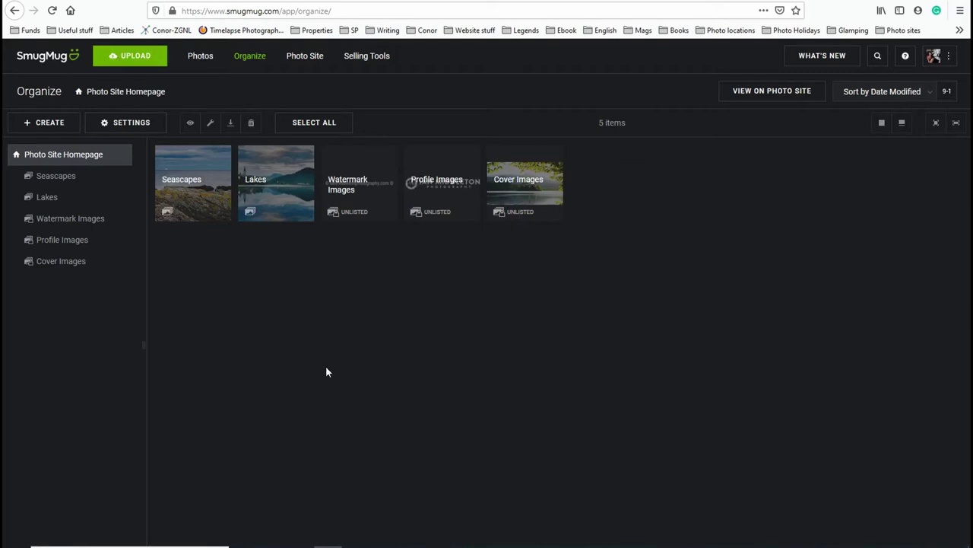
left_click(29, 123)
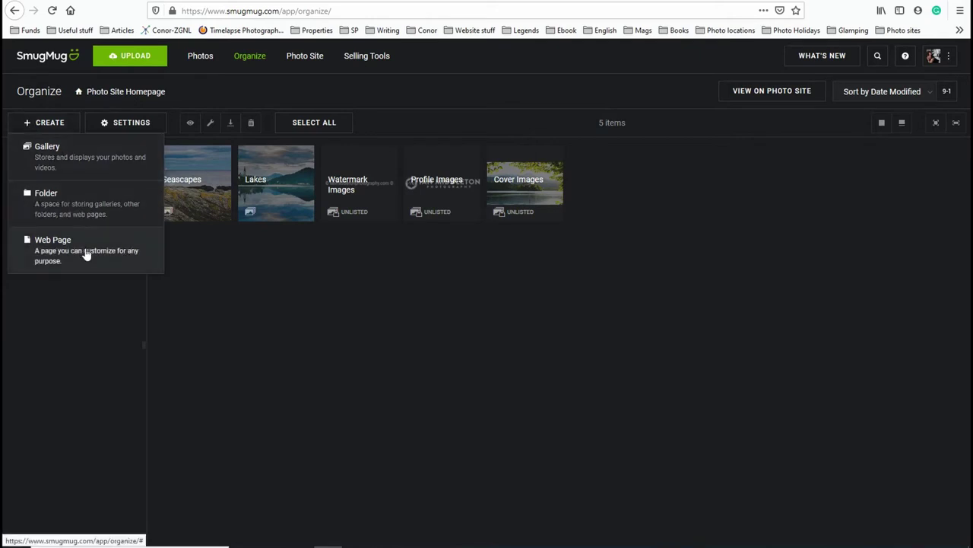
left_click(47, 149)
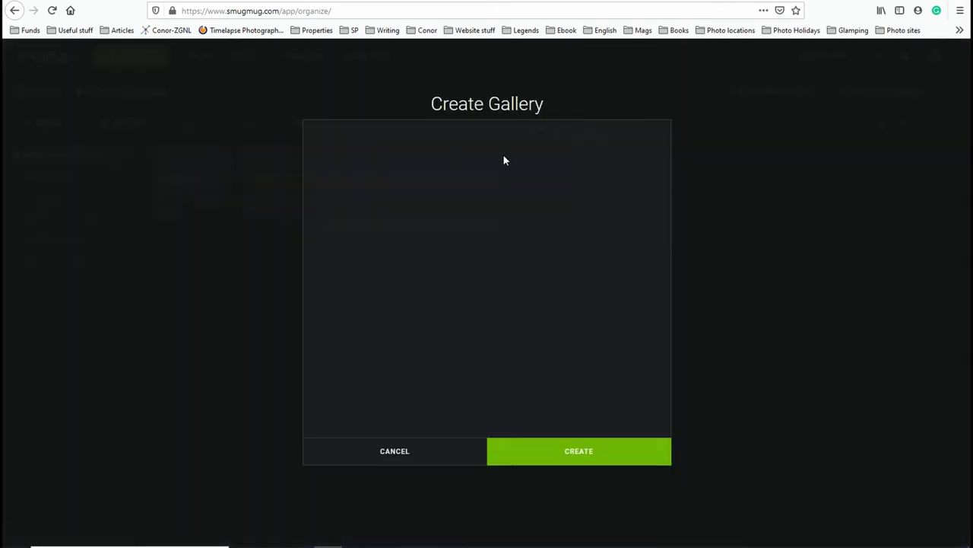
left_click(507, 210)
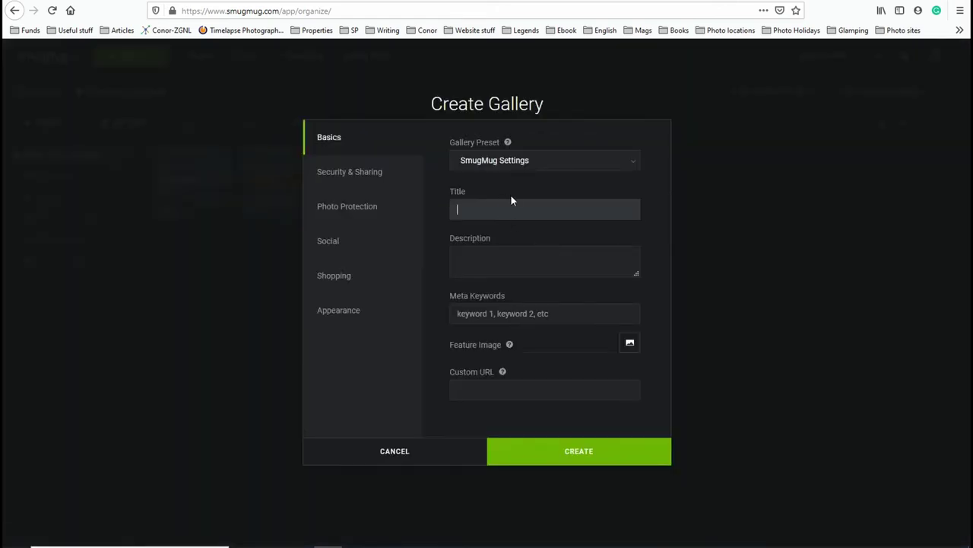
left_click(616, 164)
left_click(602, 176)
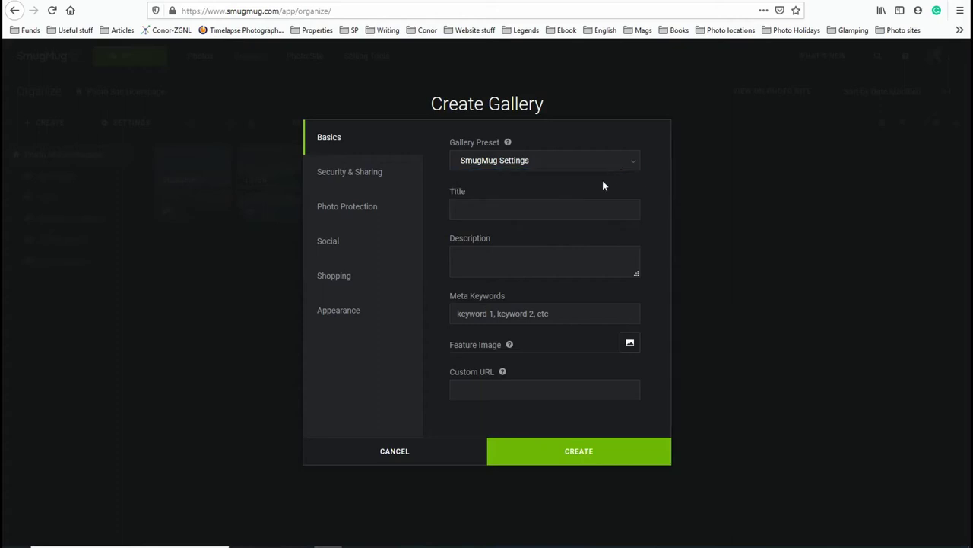
left_click(508, 210)
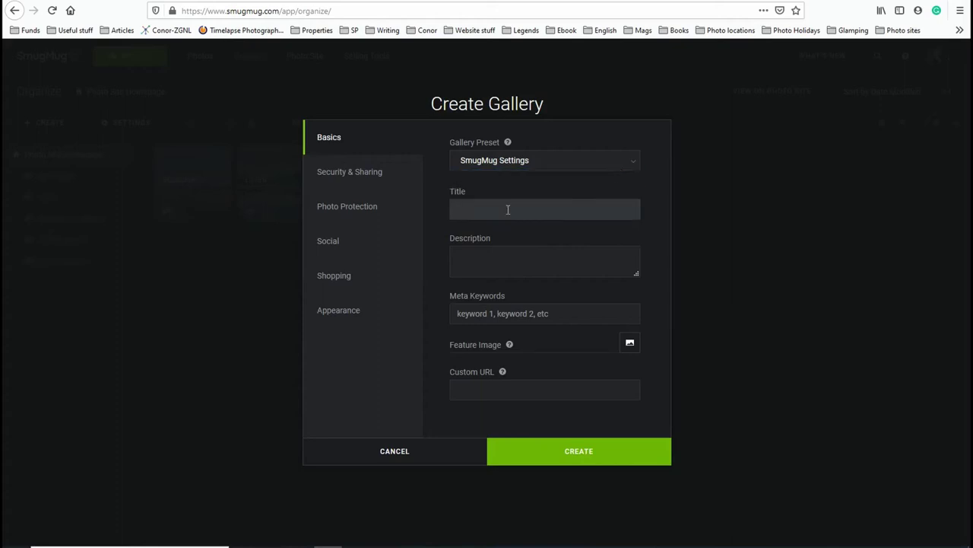
type("Mountains")
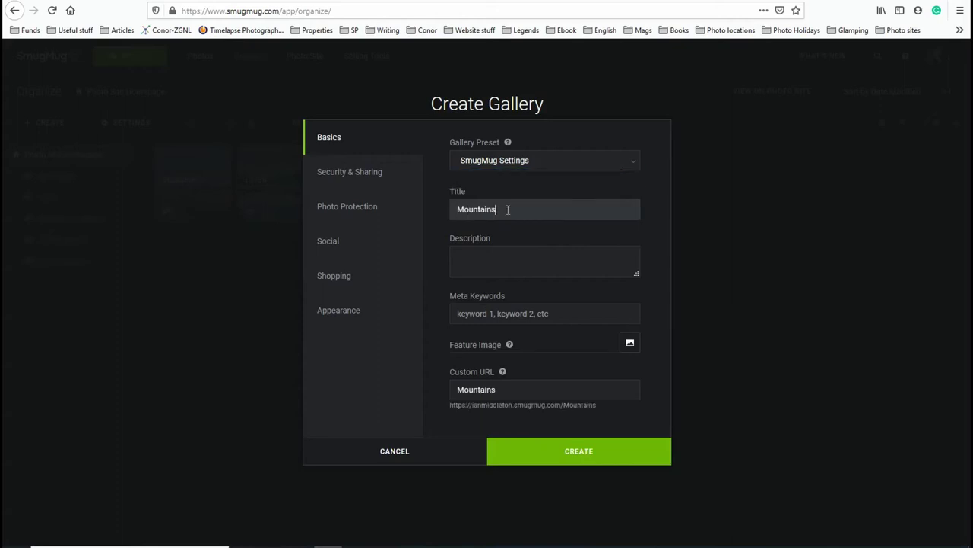
Enter the gallery description "In this gallery you can browse and purchase some of my best photos of mountains."
left_click(513, 262)
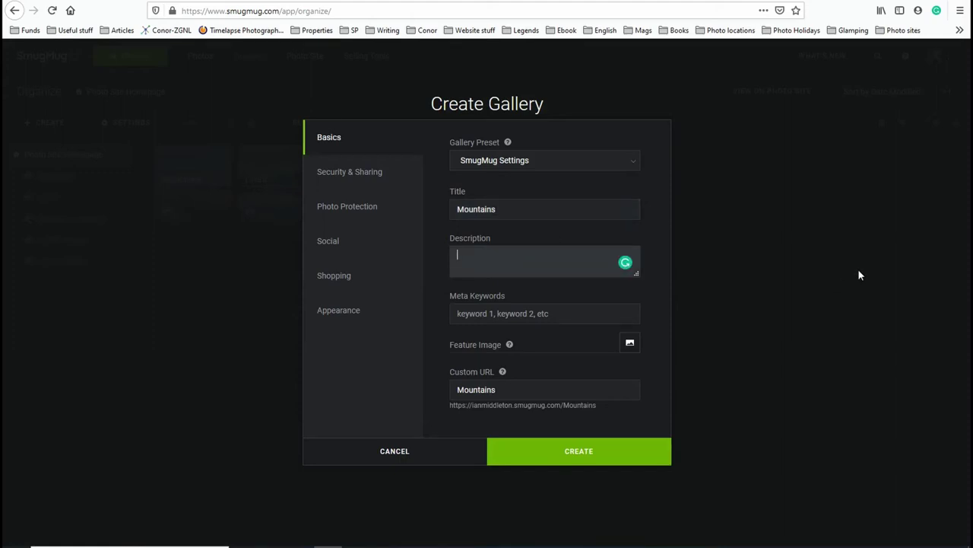
type("In this gallery you can browse")
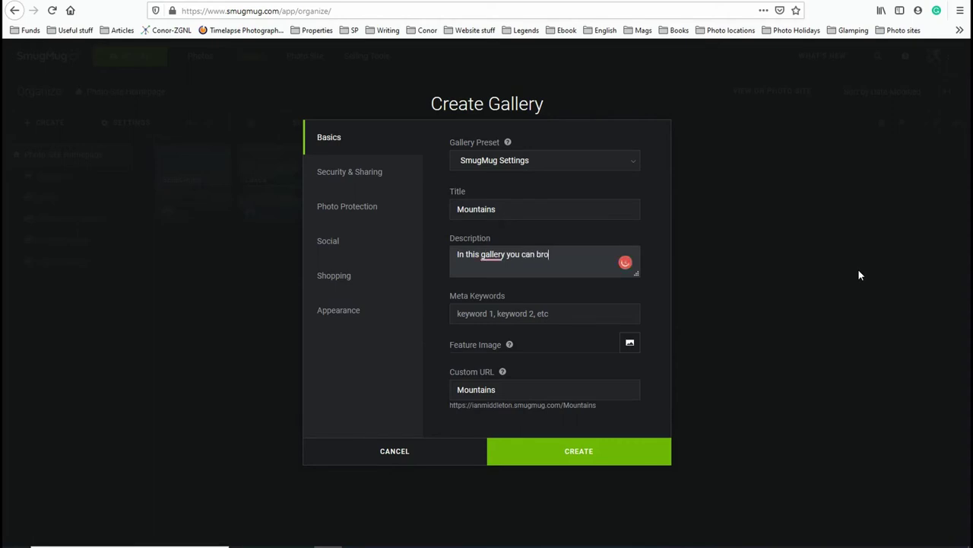
key("BackSpace")
key("BackSpace")
key("BackSpace")
type("wse and purchase")
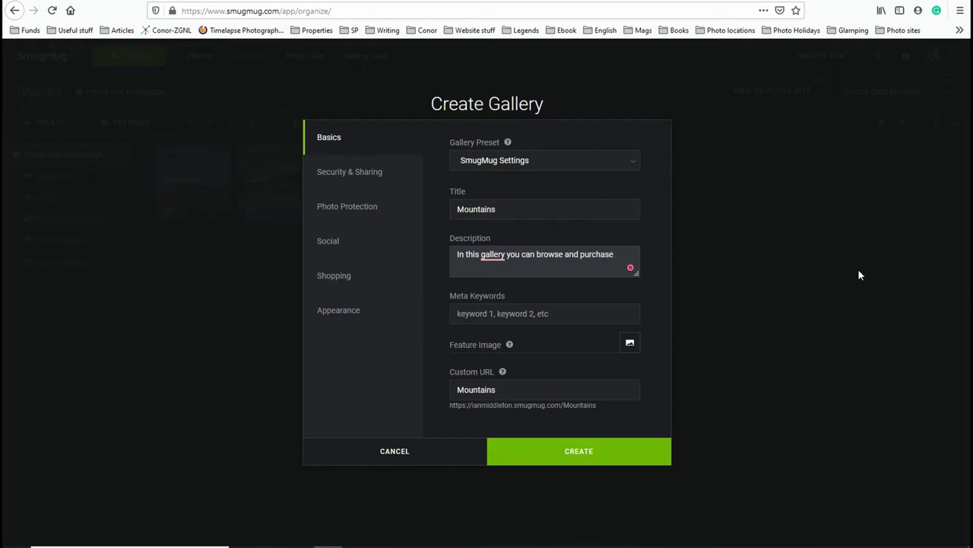
type(" some of my best photos of mountains.")
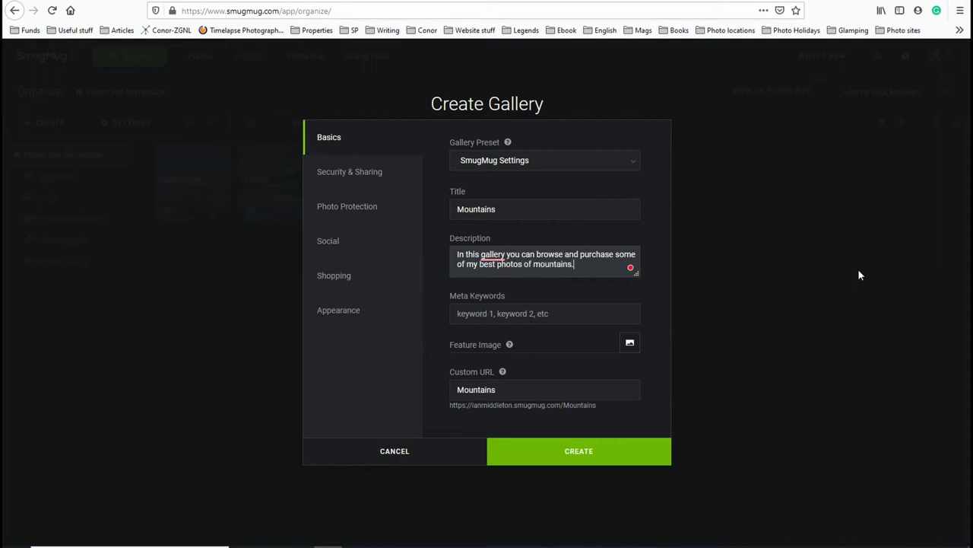
Set the meta keywords to "mountains,alps,alpine scenery,slovenia," and create the gallery with the custom URL Mountains
left_click(496, 313)
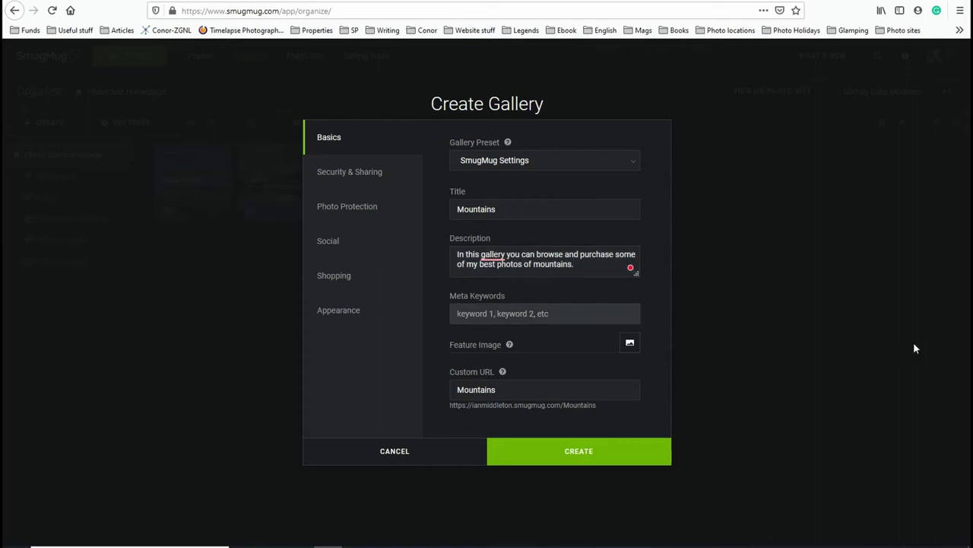
type("mountains,alps,alpine scenery")
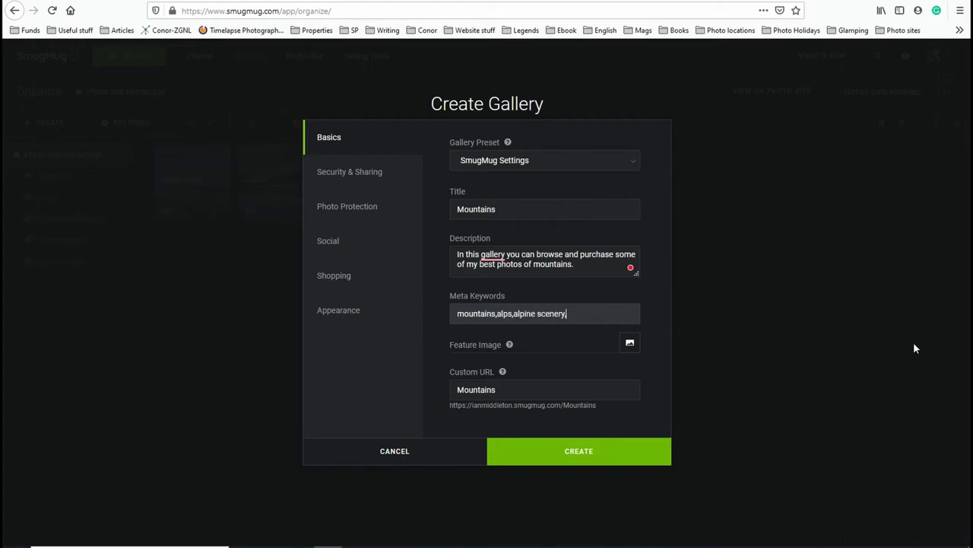
type(",slovenia,")
left_click(479, 390)
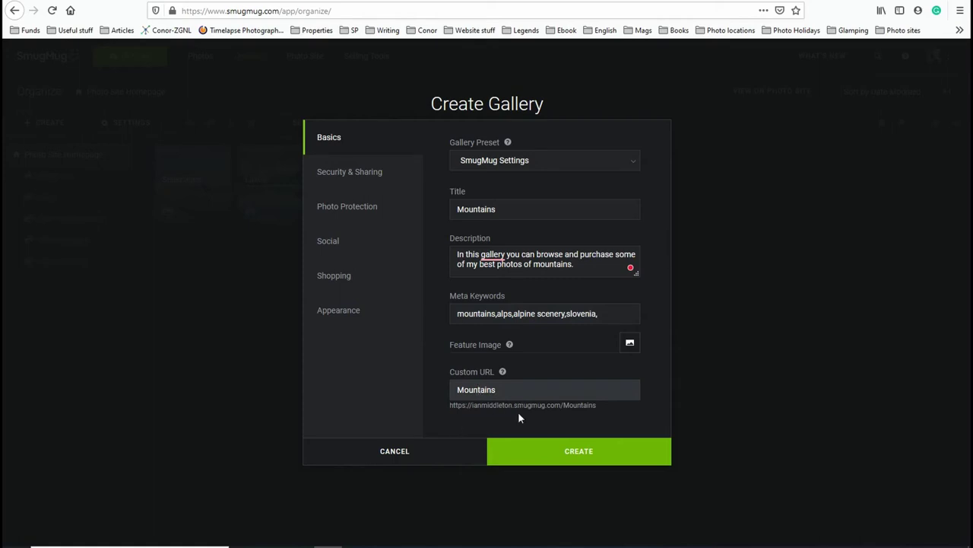
left_click(554, 457)
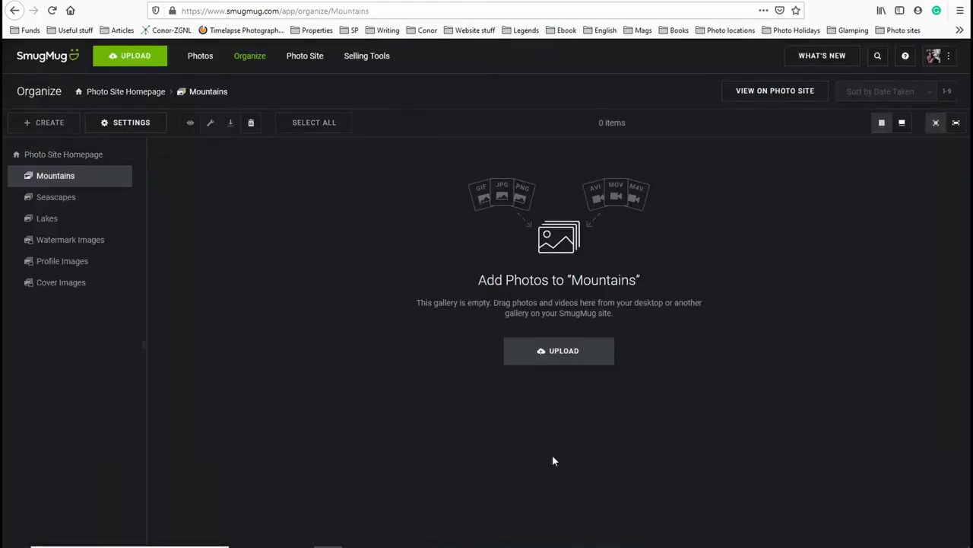
Upload the photo _F2A7064 from the Jamnik - 13-7-19 folder in Images to process to the Mountains gallery
left_click(555, 358)
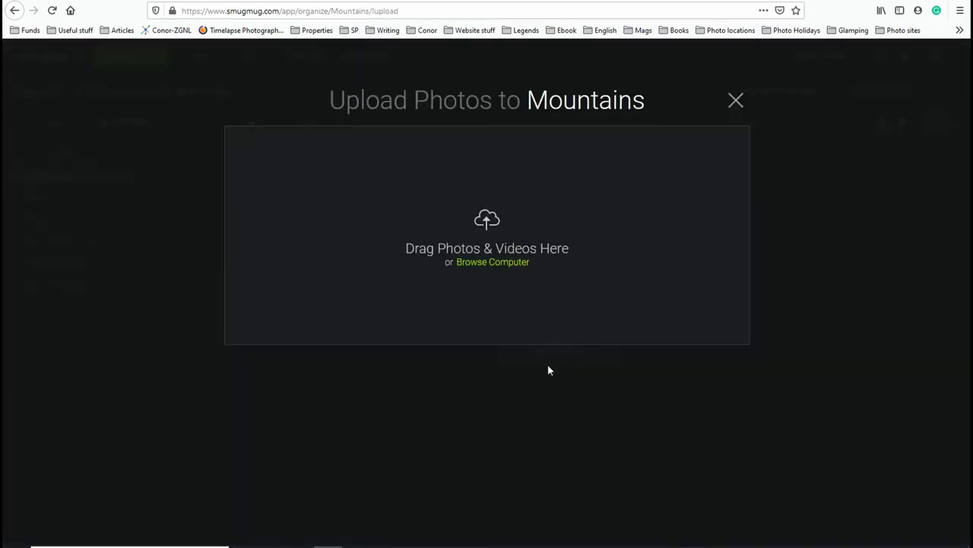
left_click(492, 264)
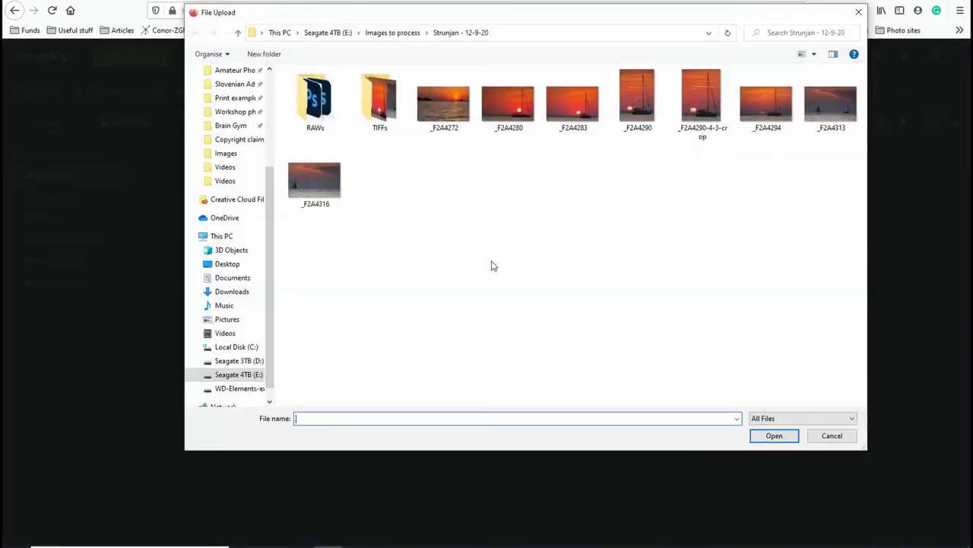
left_click(391, 32)
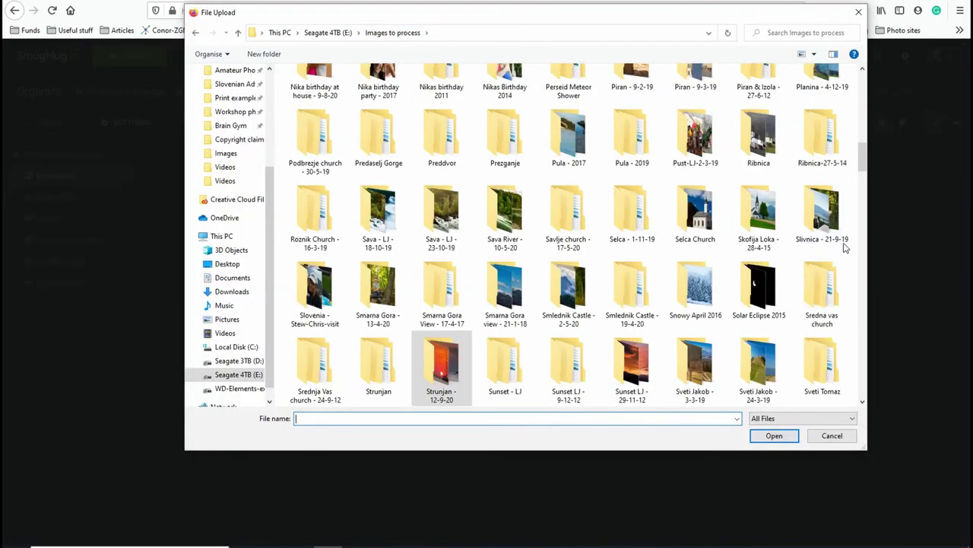
left_click_drag(865, 156, 858, 92)
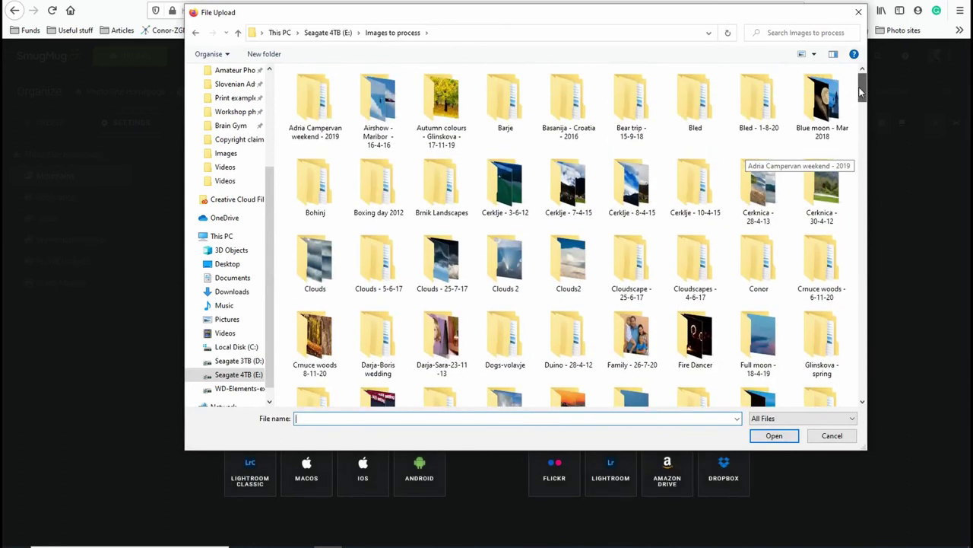
left_click_drag(862, 94, 869, 151)
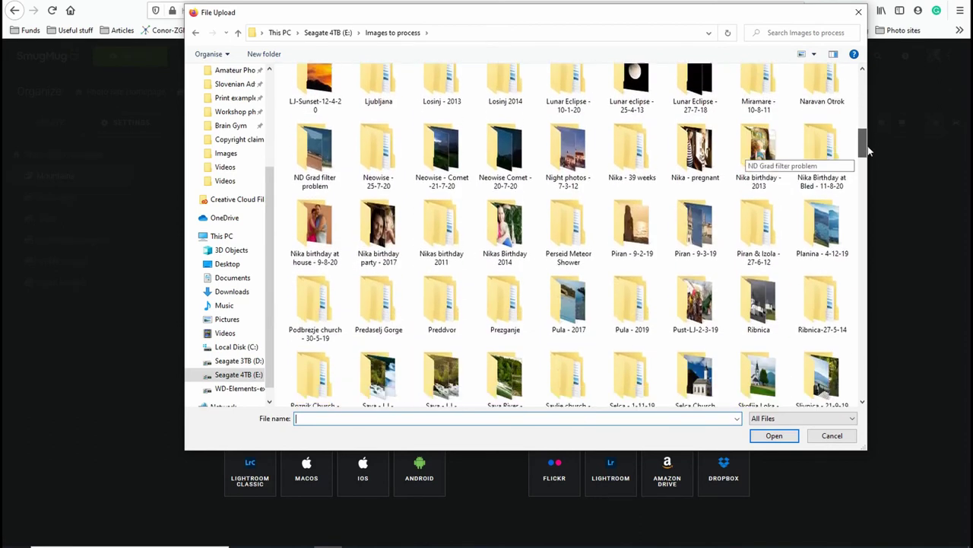
double_click(667, 358)
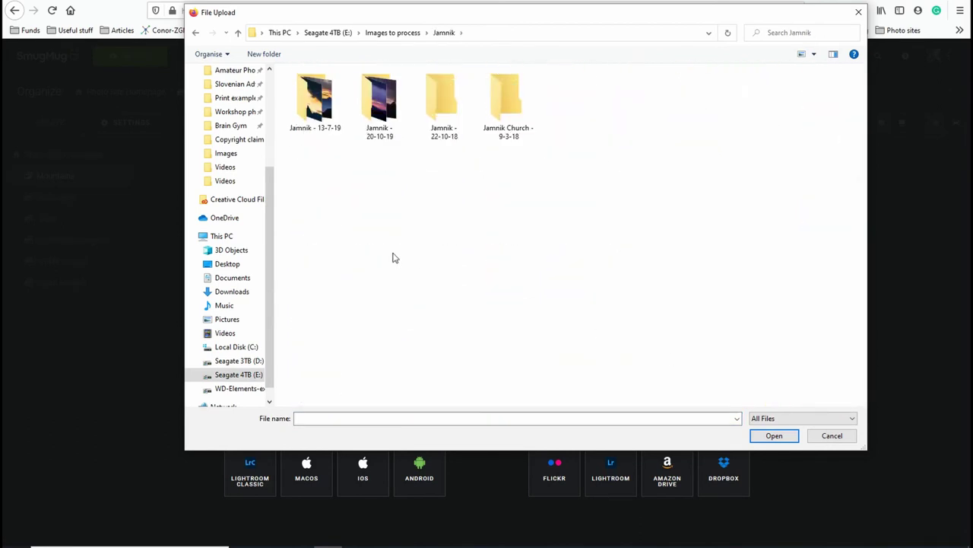
double_click(308, 95)
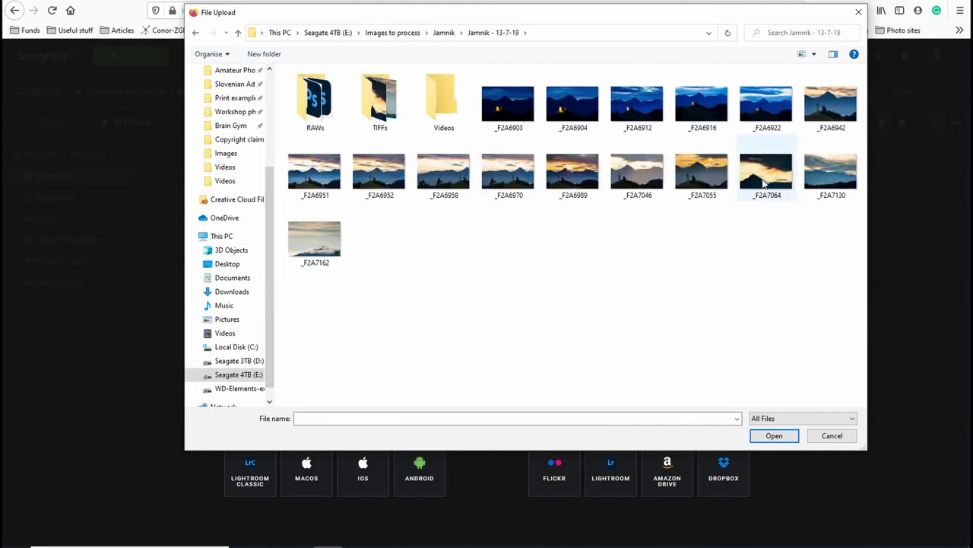
mouse_move(764, 180)
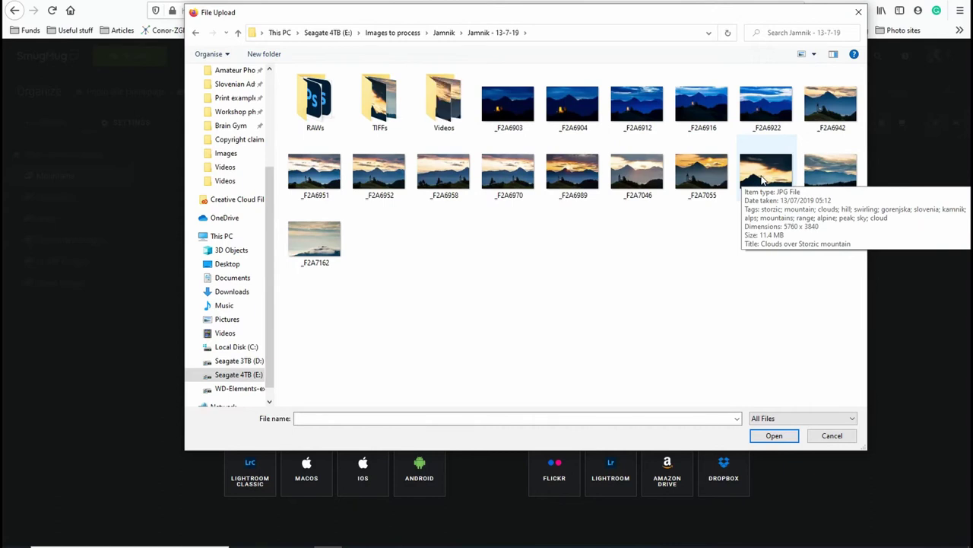
double_click(763, 180)
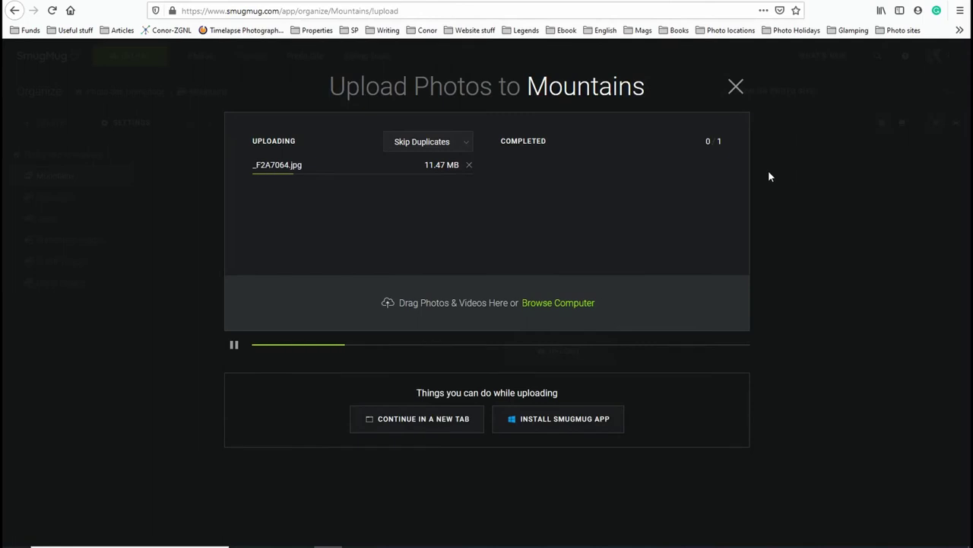
Add the photo _F2A3647-BW from the Kamnik Alps - 4-3-20 folder to the Mountains upload
left_click(577, 302)
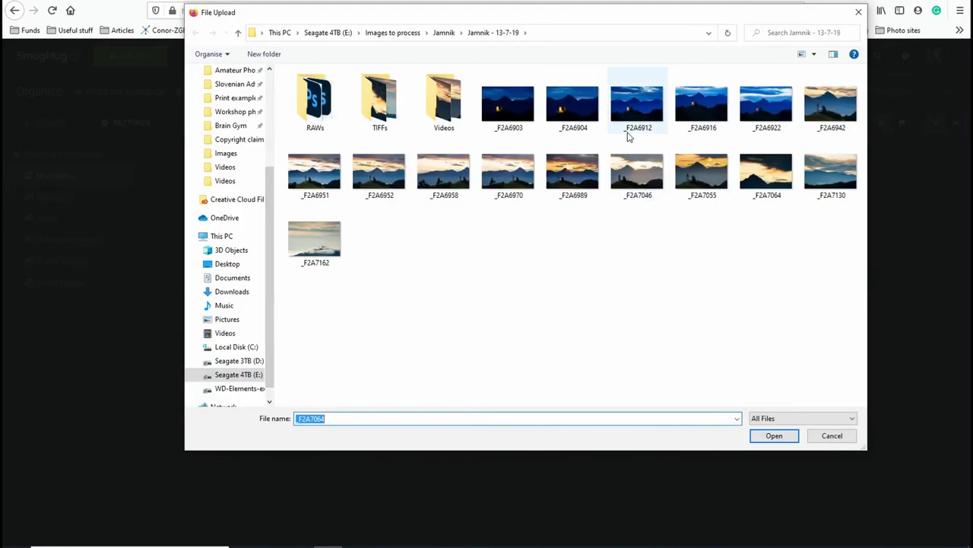
left_click(444, 33)
key("alt+Up")
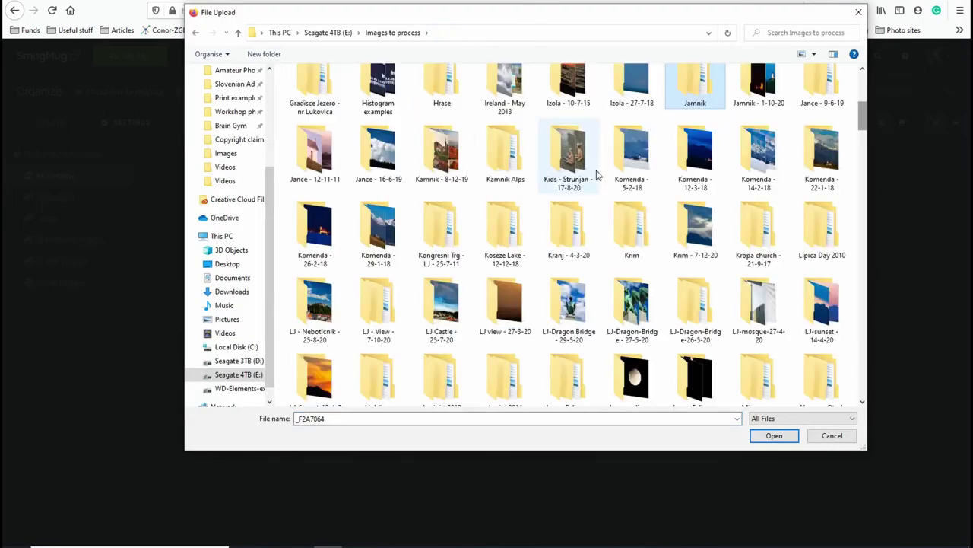
double_click(516, 181)
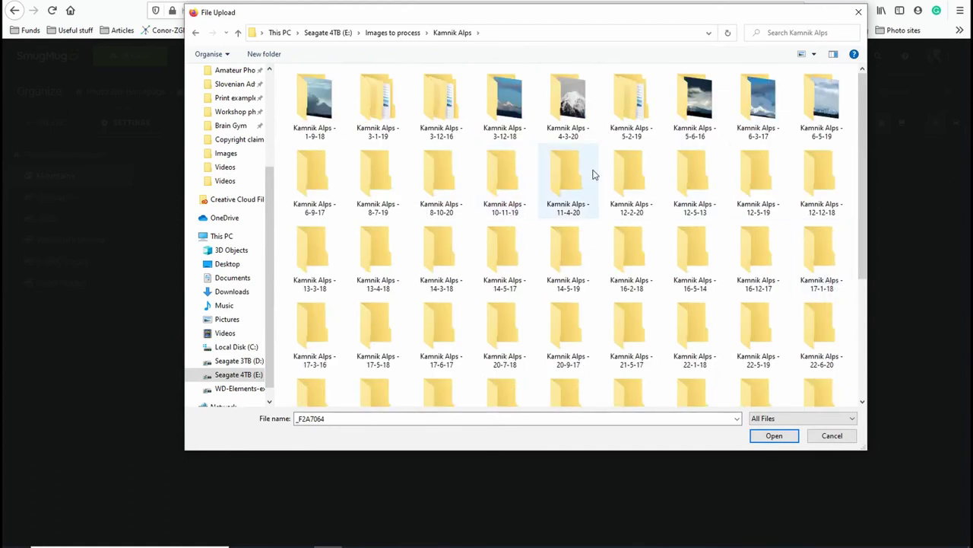
double_click(580, 108)
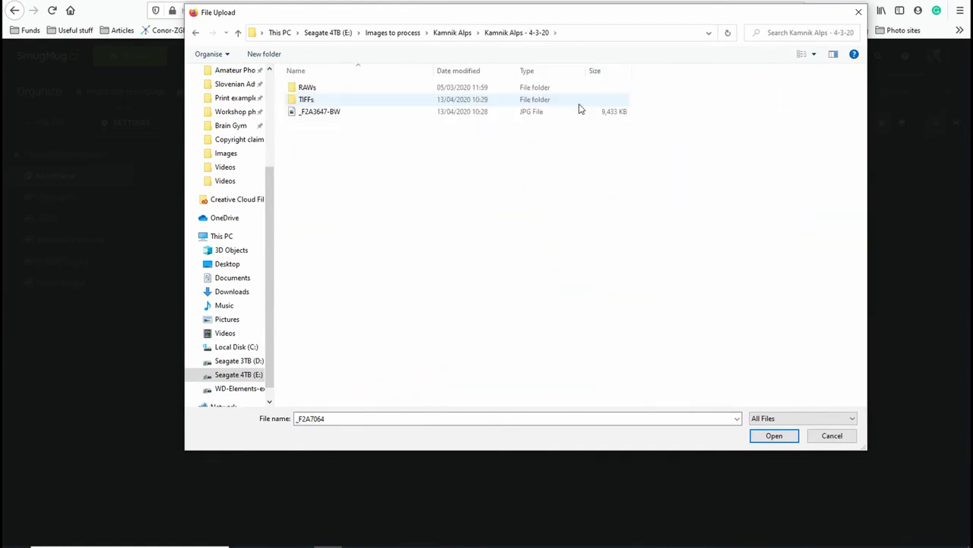
double_click(320, 112)
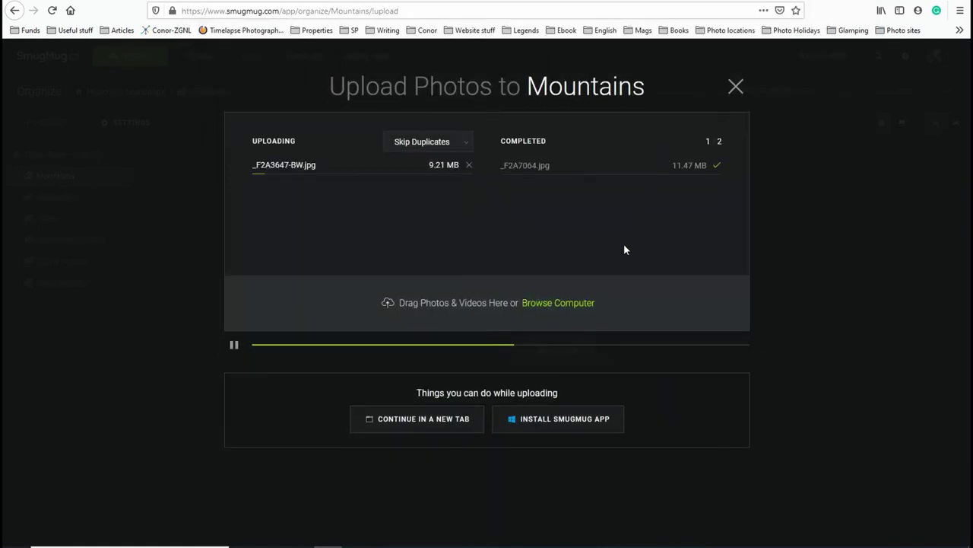
Add the photo _F2A2470-wide from the Kamnik Alps - 24-12-19 folder to the Mountains upload
left_click(558, 305)
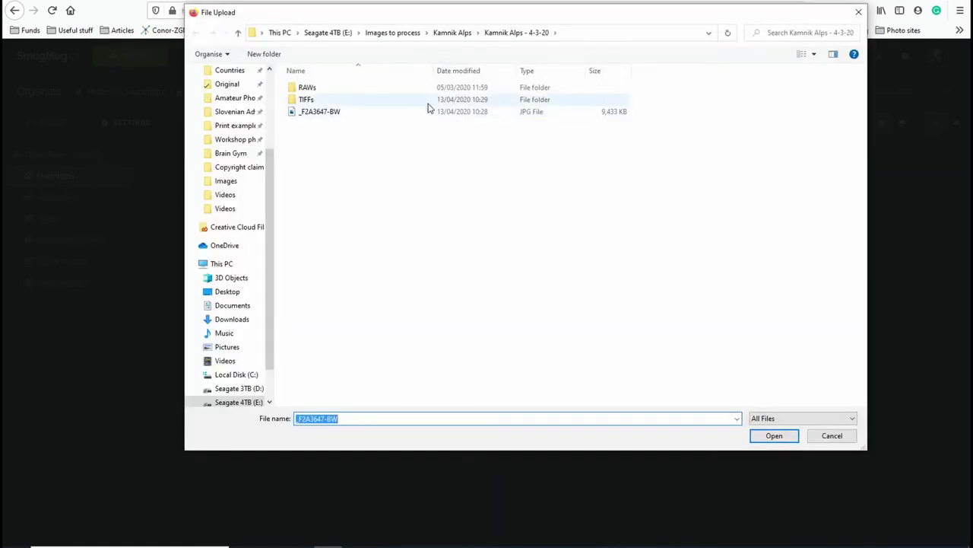
left_click(453, 33)
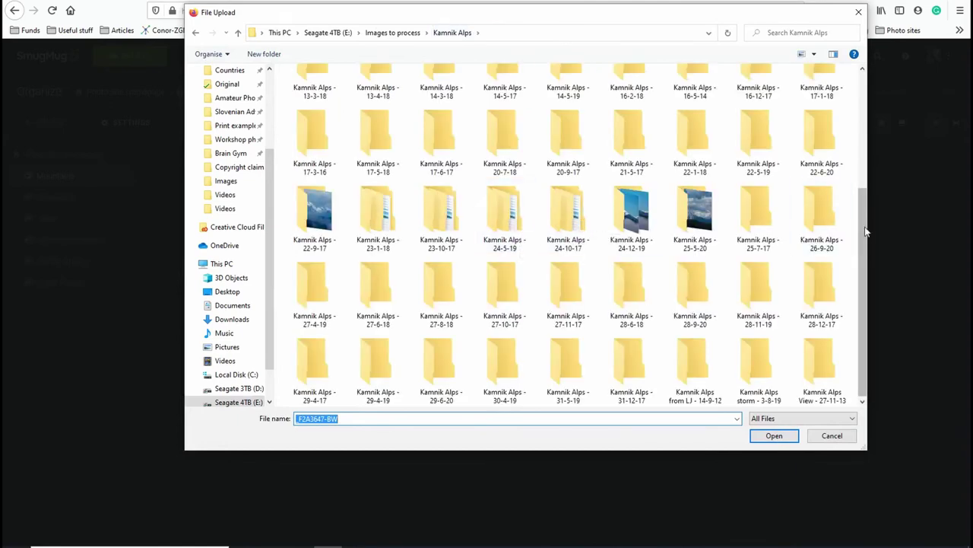
double_click(618, 231)
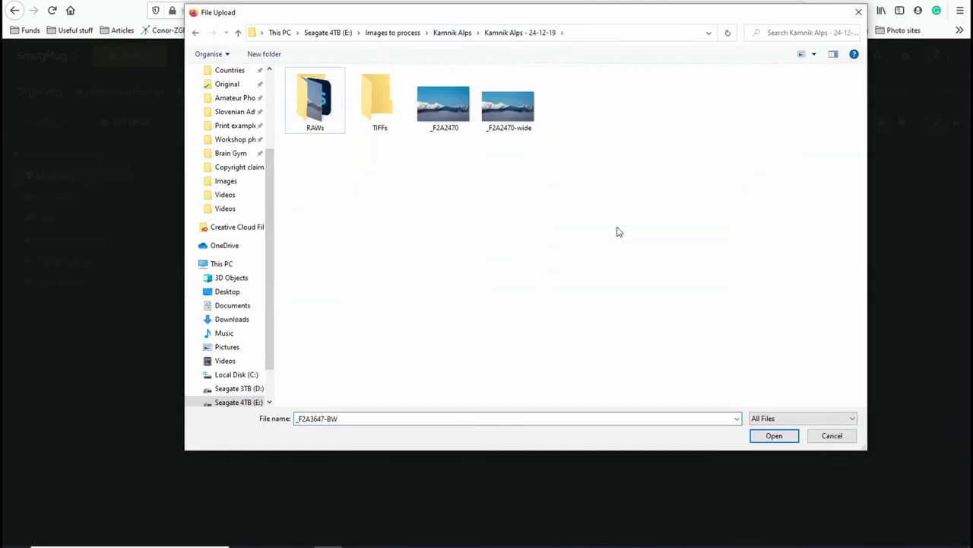
double_click(506, 112)
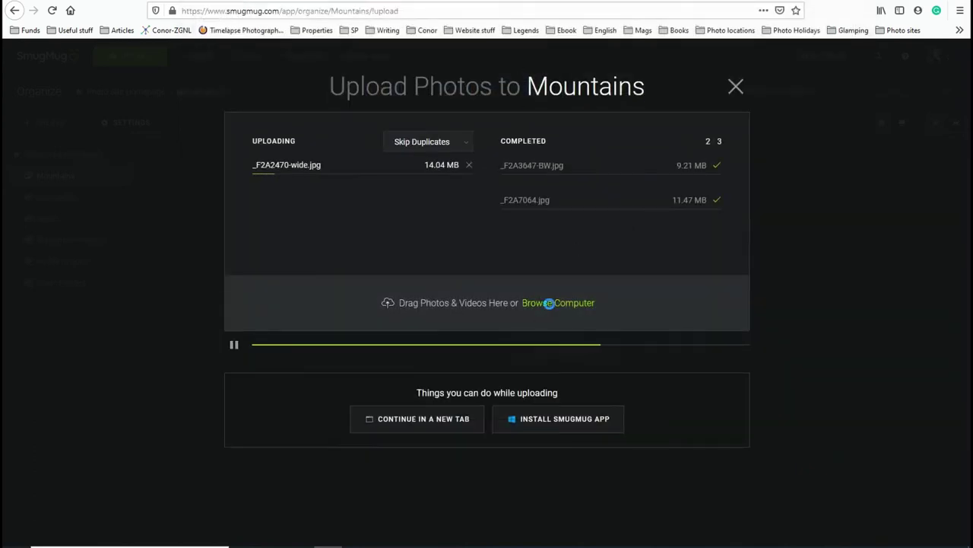
Upload _F2A1749, _F2A1784 and _F2A1798 together from the Prezganje - 12-1-19 folder and close the uploader
left_click(549, 303)
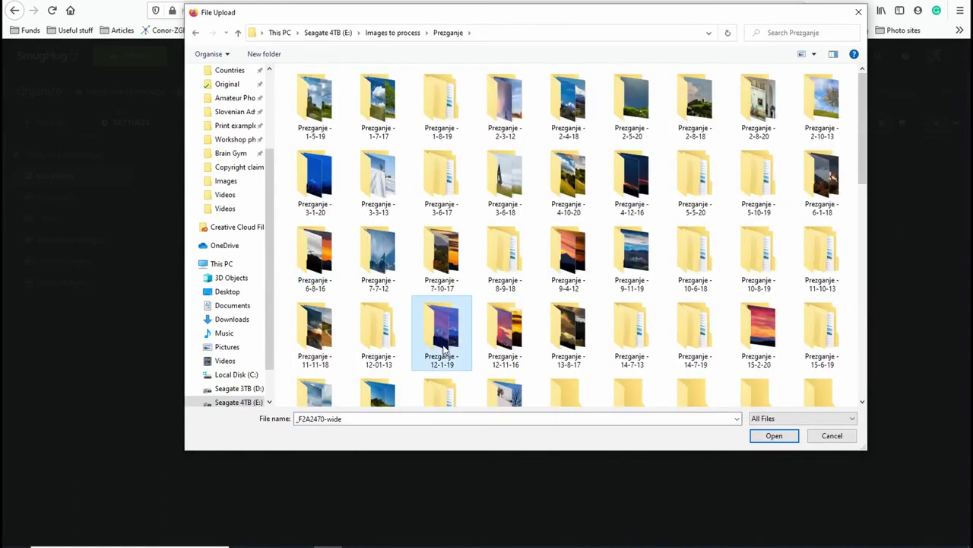
double_click(442, 327)
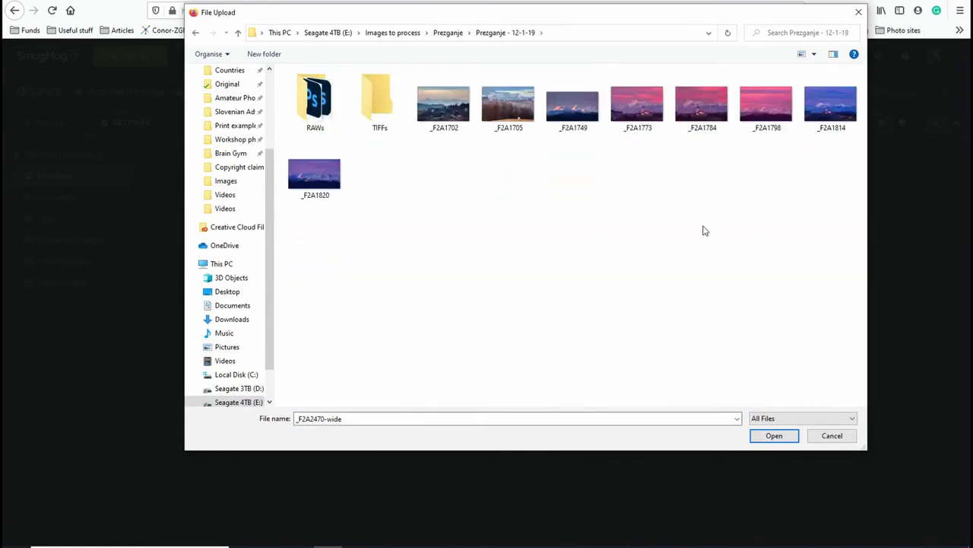
left_click(574, 106)
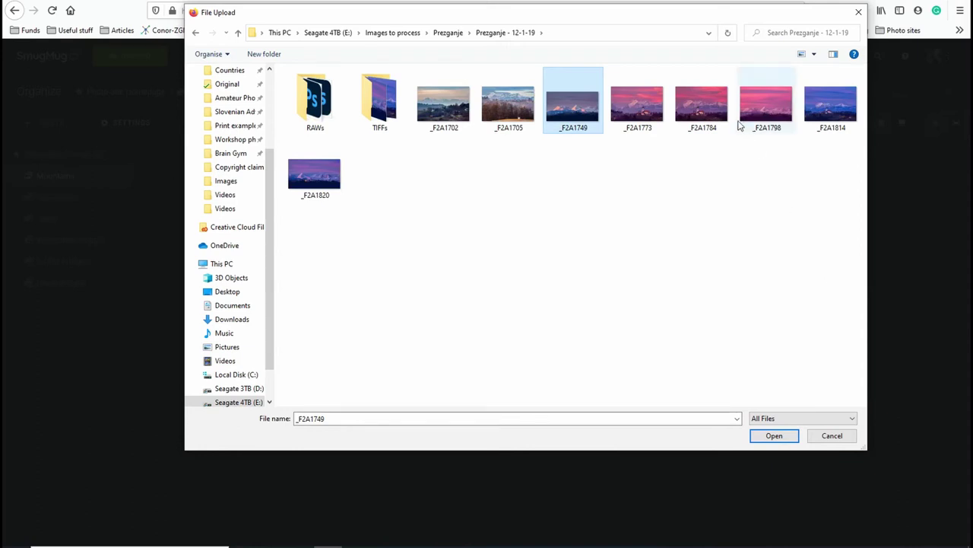
left_click(698, 105, "ctrl")
left_click(755, 101, "ctrl")
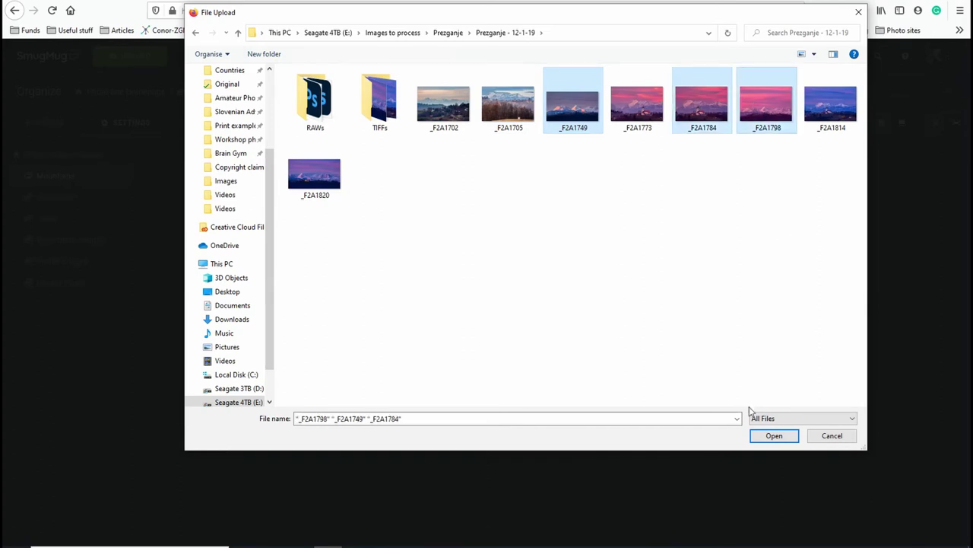
left_click(769, 438)
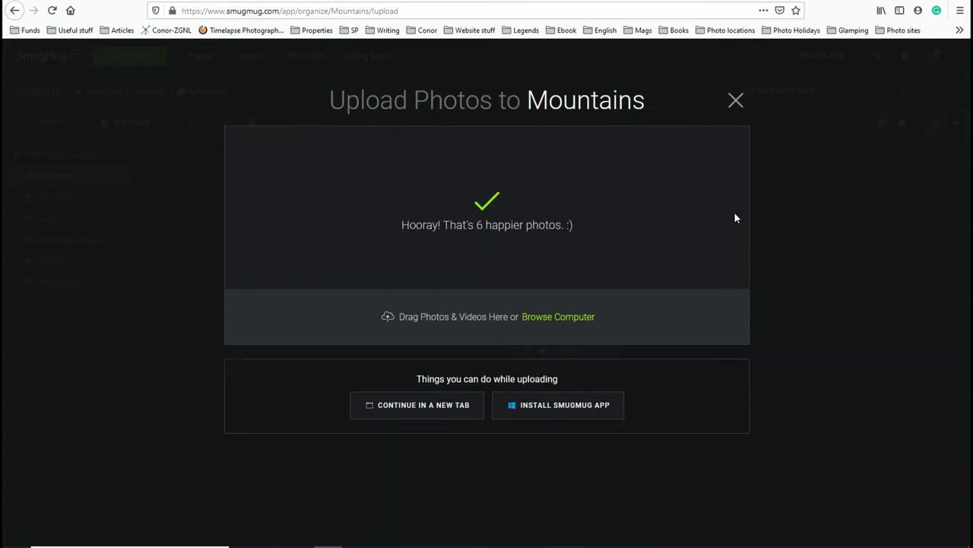
left_click(735, 101)
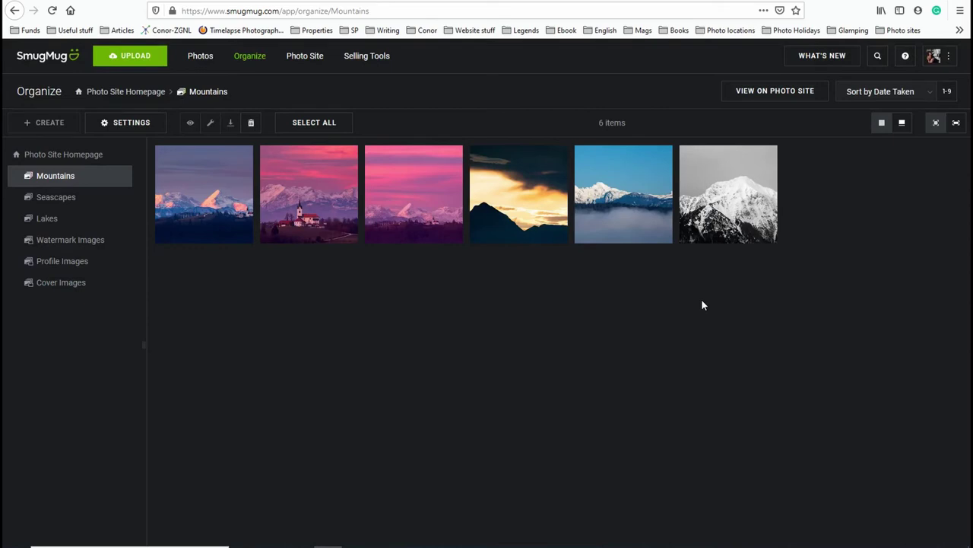
Rearrange the Mountains gallery manually, moving the black-and-white mountain photo to fourth place
left_click_drag(333, 223, 163, 153)
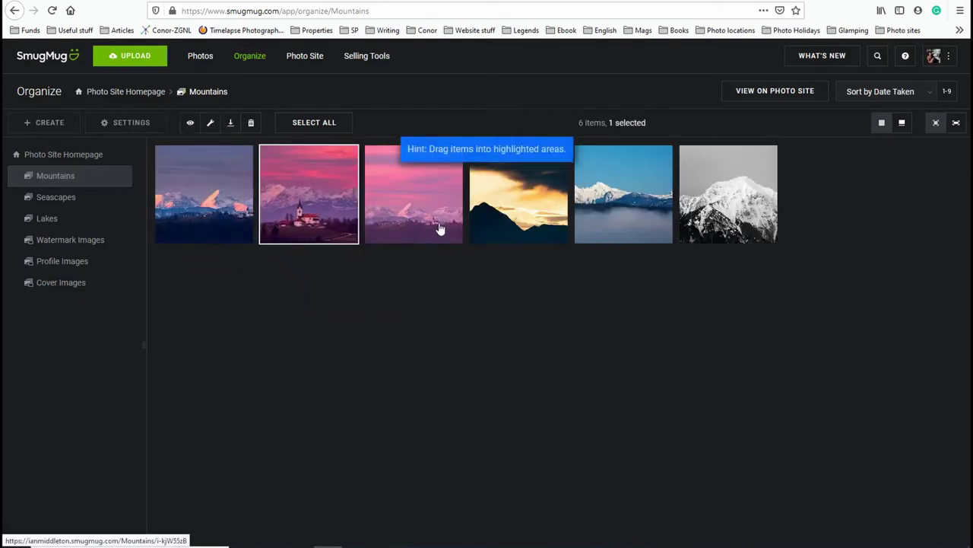
left_click_drag(440, 229, 304, 190)
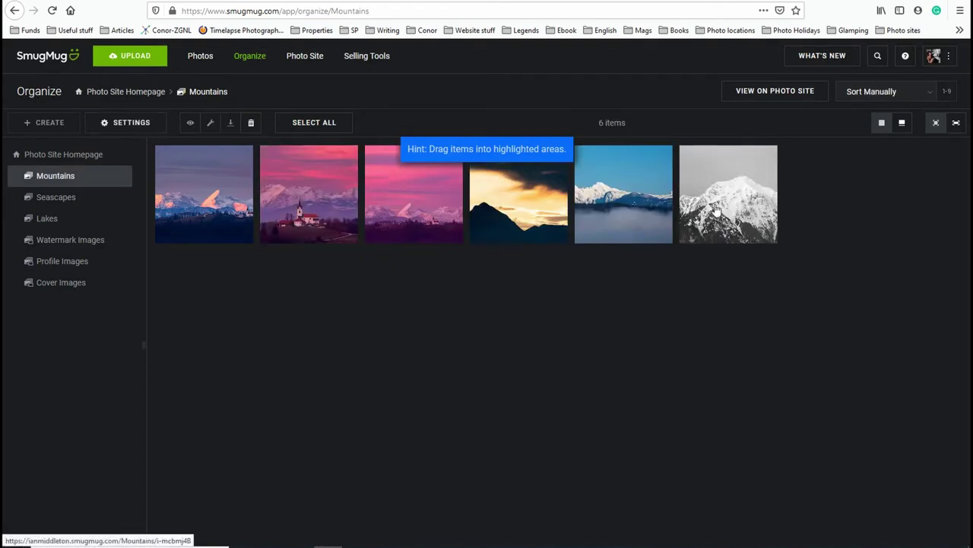
left_click_drag(715, 211, 487, 179)
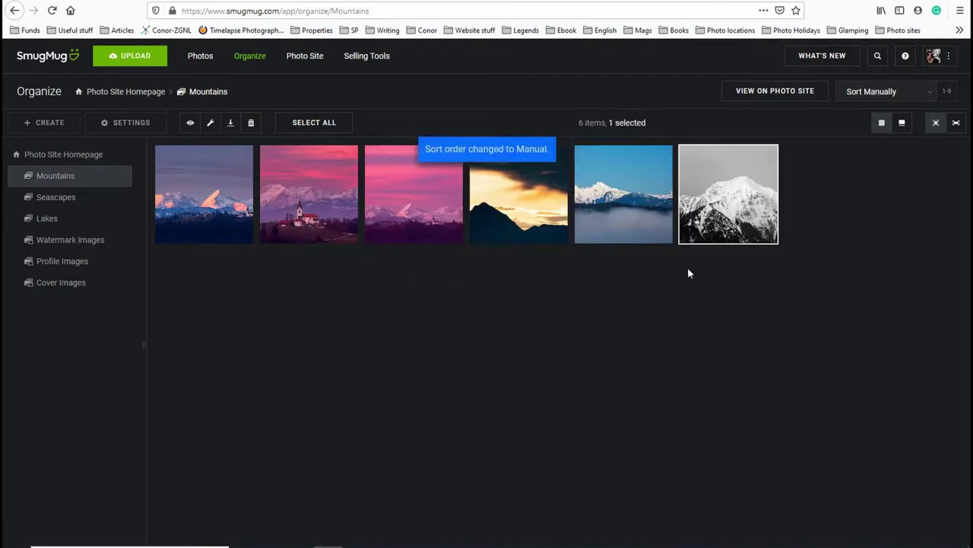
left_click_drag(752, 199, 461, 152)
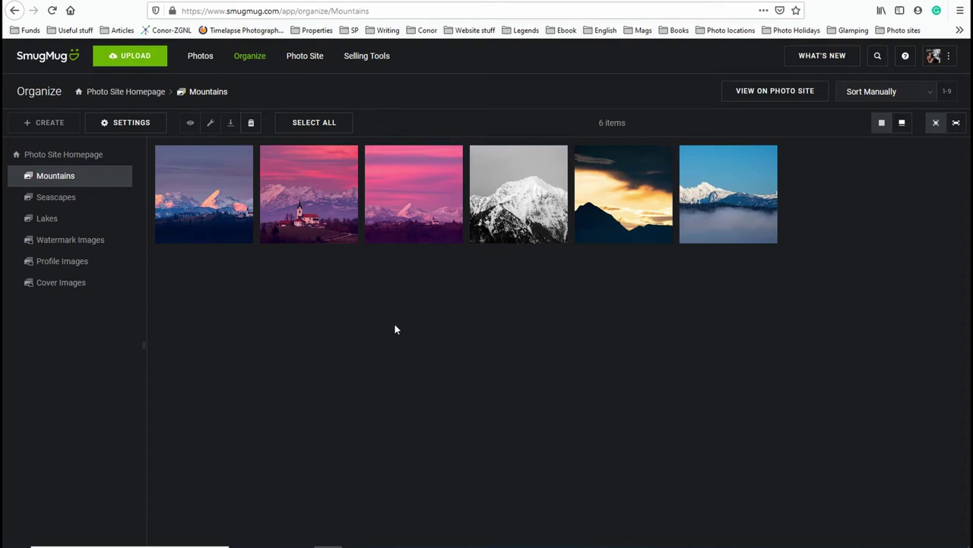
View the first photo in the Mountains gallery at large size and check which editing options are available for it
left_click(208, 202)
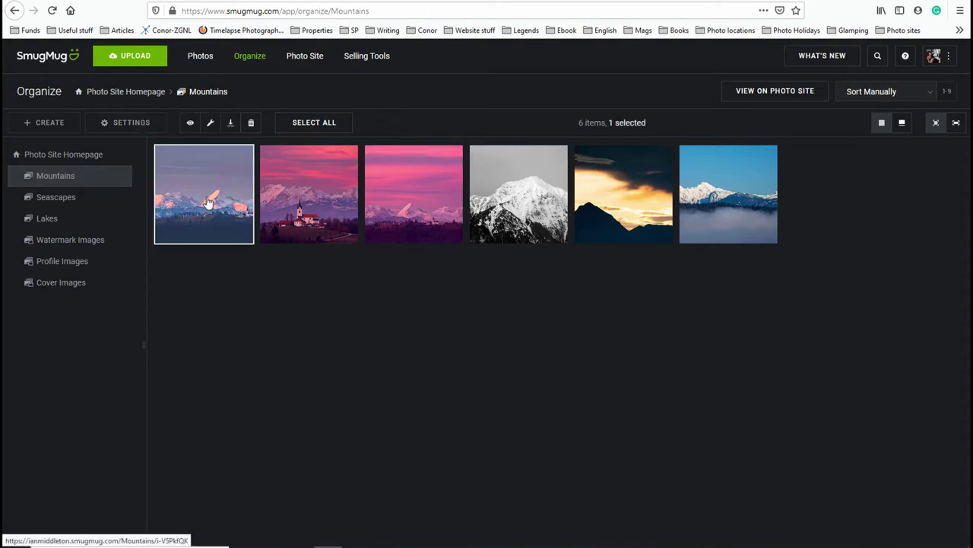
left_click(191, 123)
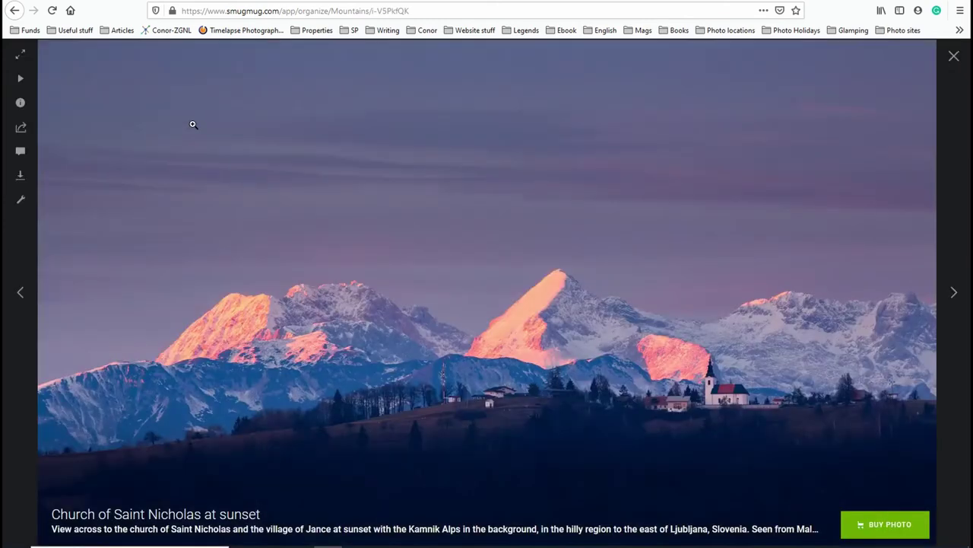
left_click(953, 58)
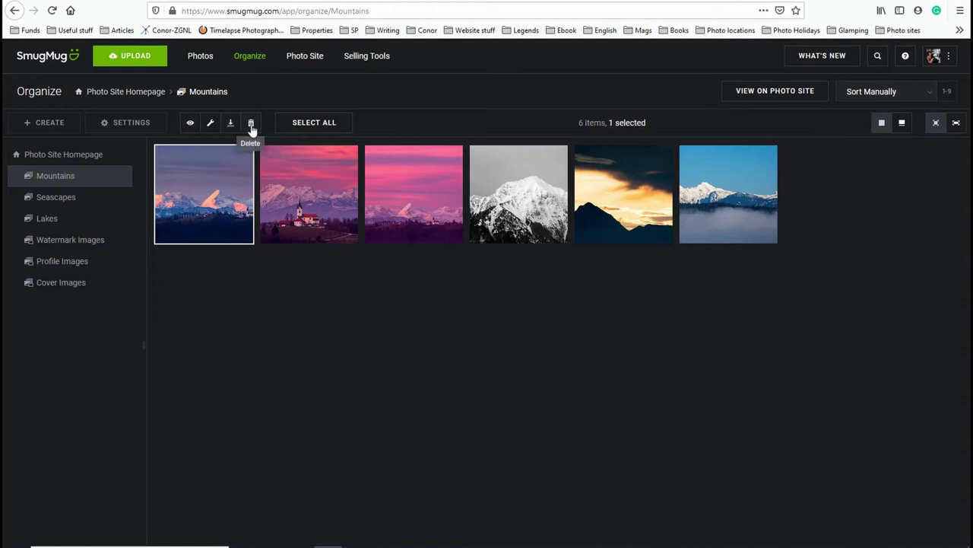
left_click(210, 124)
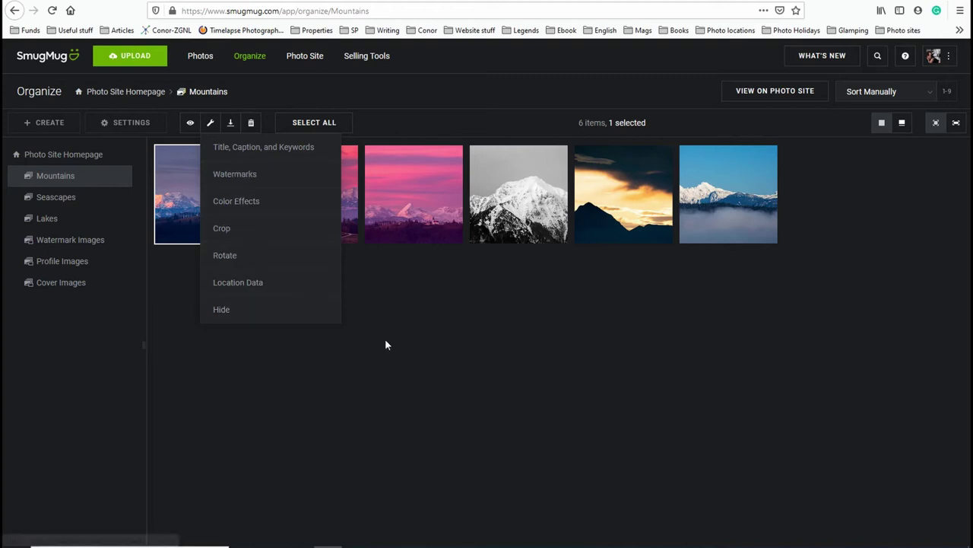
left_click(412, 344)
left_click(412, 346)
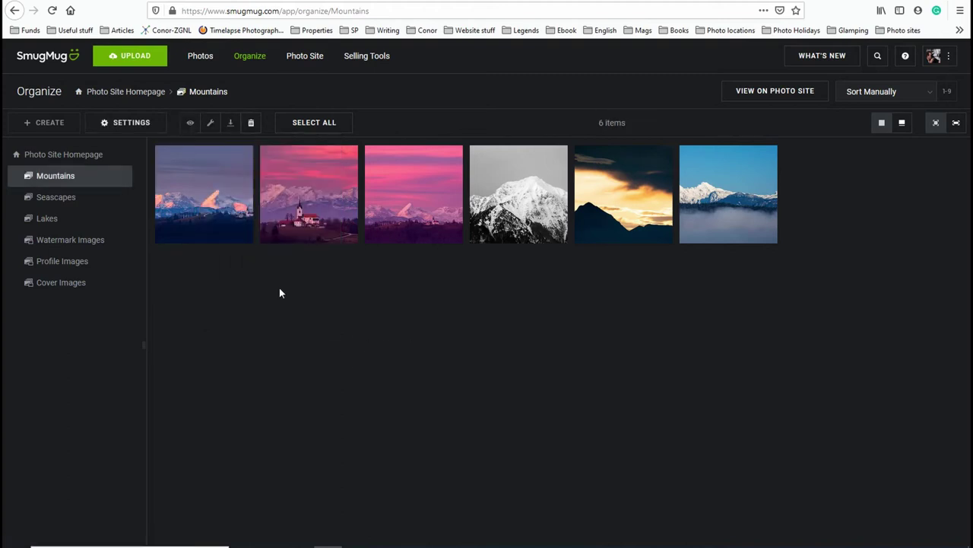
Set the church photo _F2A1784 as the Mountains gallery's feature image and save the gallery settings
left_click(127, 123)
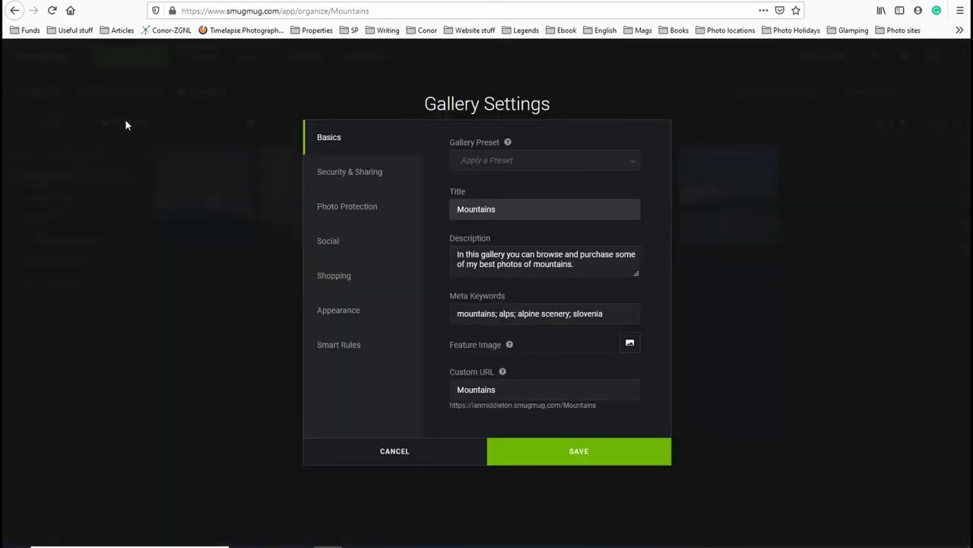
left_click(630, 343)
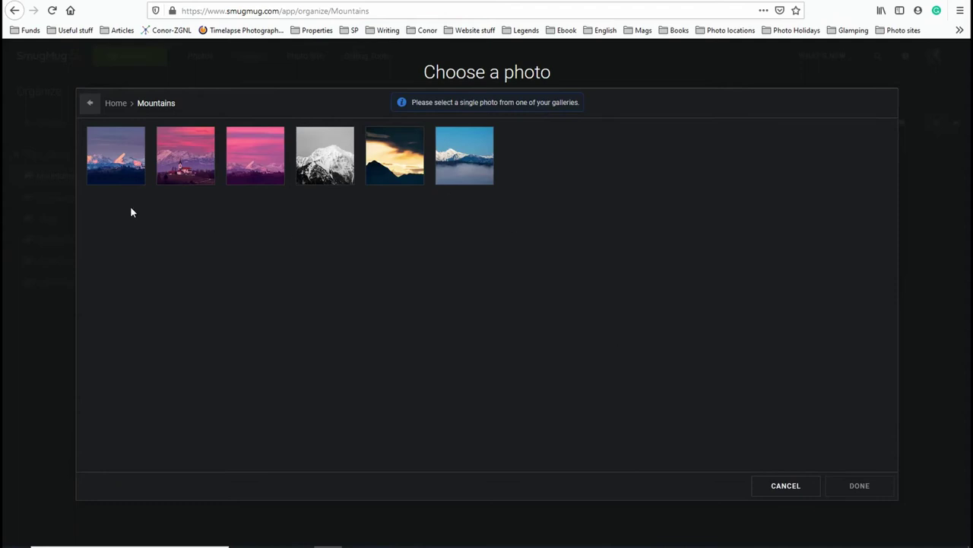
left_click(182, 165)
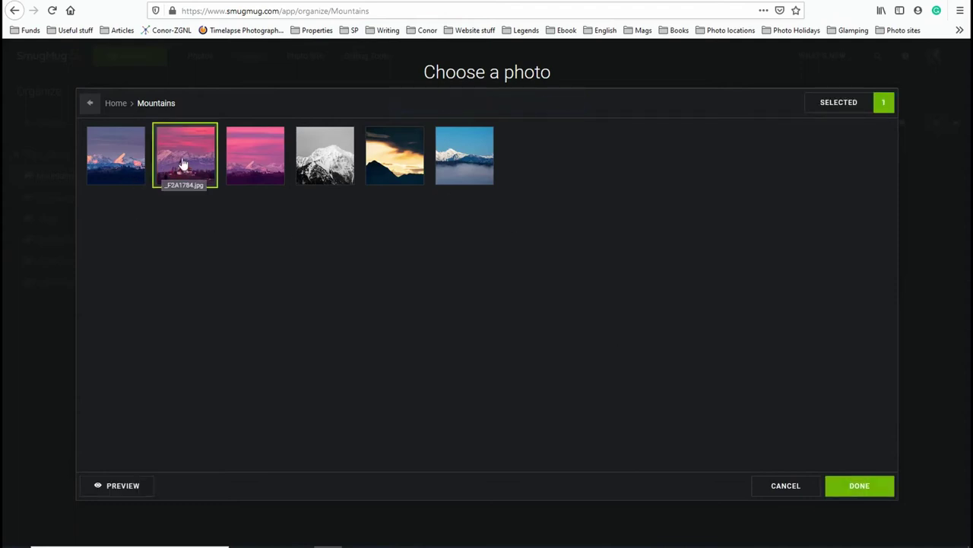
left_click(873, 490)
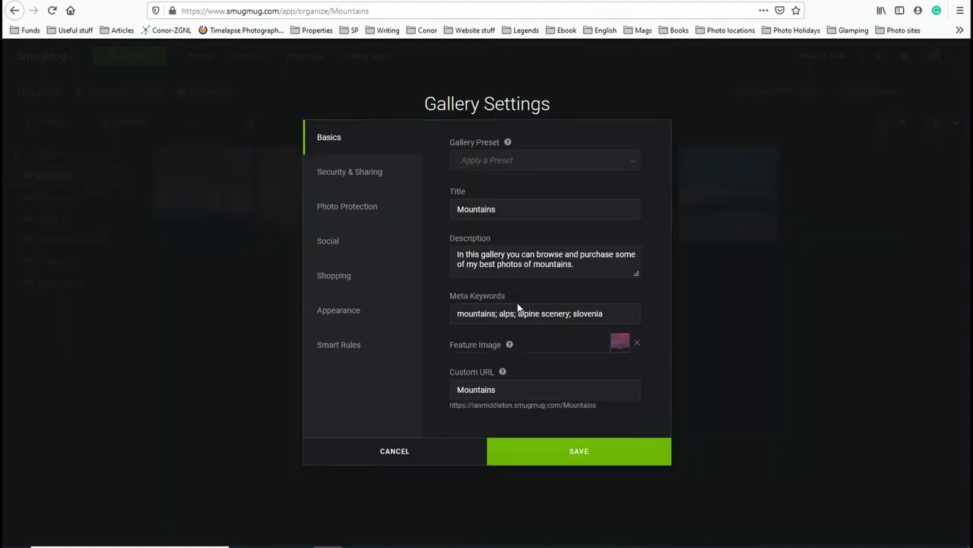
left_click(584, 462)
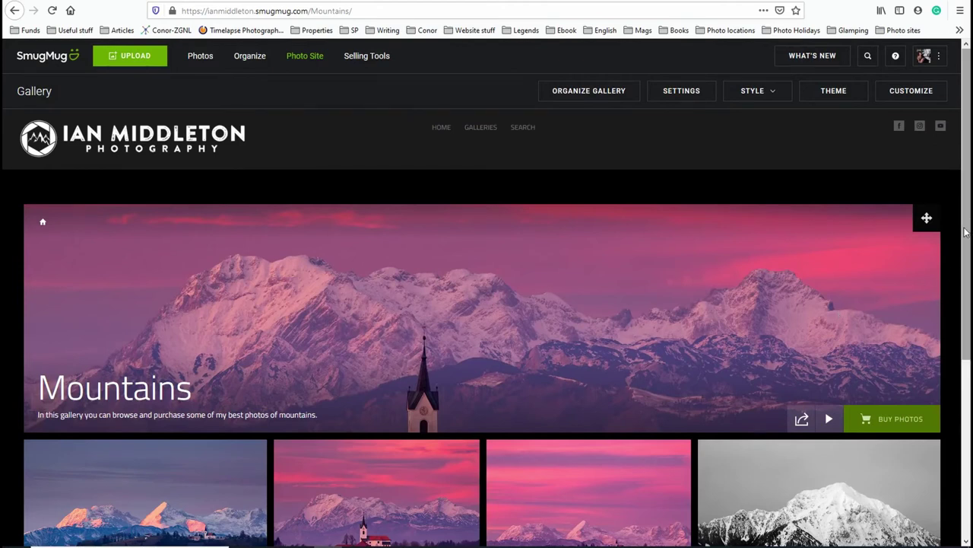
Reposition the pink mountain cover image upward to reveal more of the church, and save the position
left_click(927, 220)
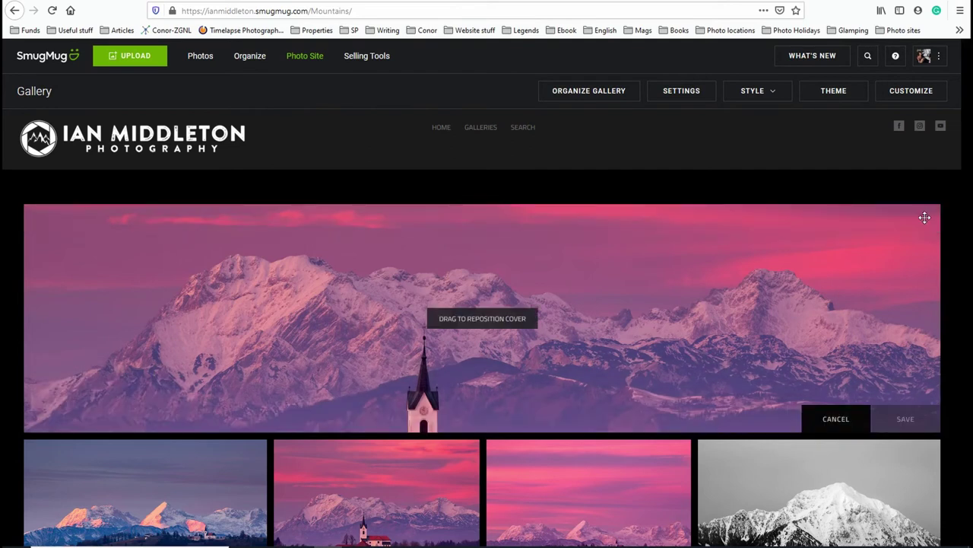
left_click_drag(624, 410, 642, 366)
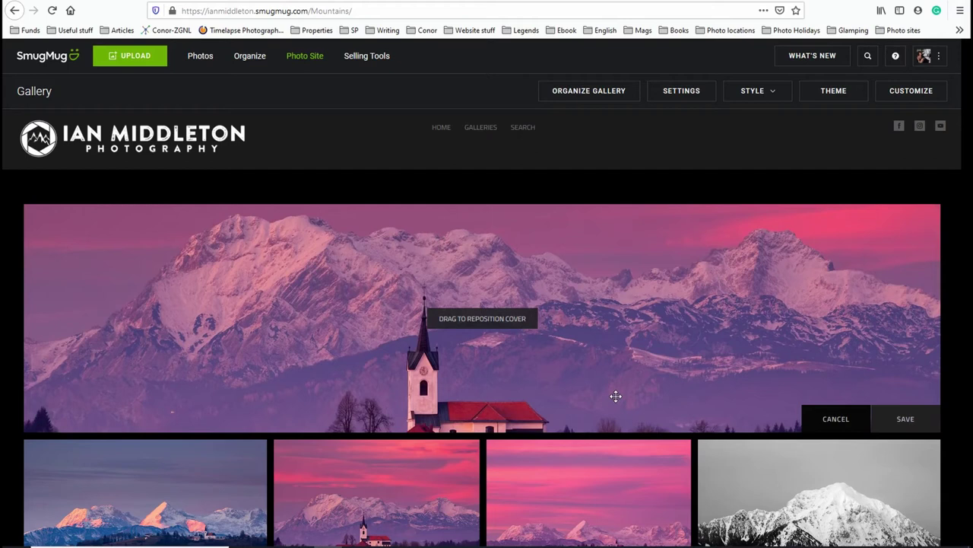
left_click(909, 426)
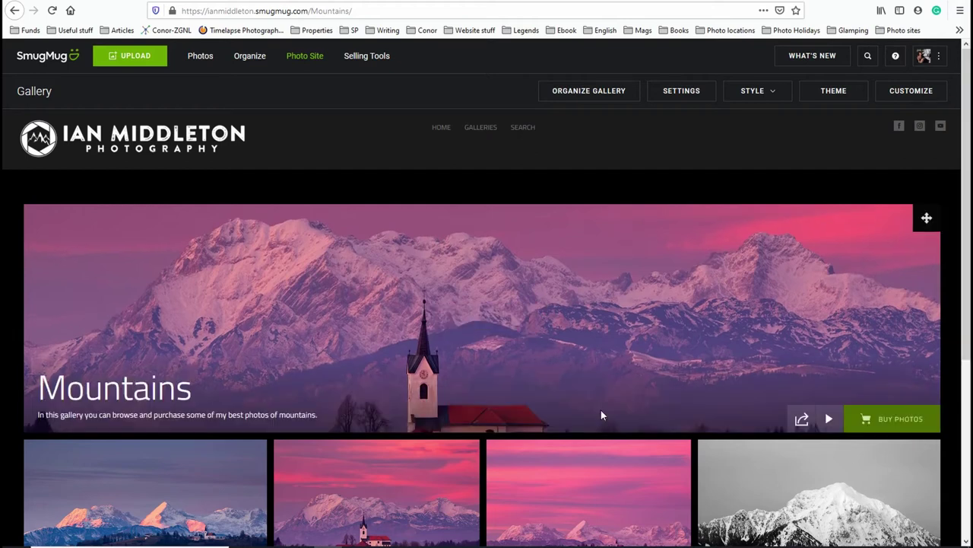
Replace the Mountains gallery's feature image with the gallery's first photo, the purple-sky mountain range
left_click(679, 92)
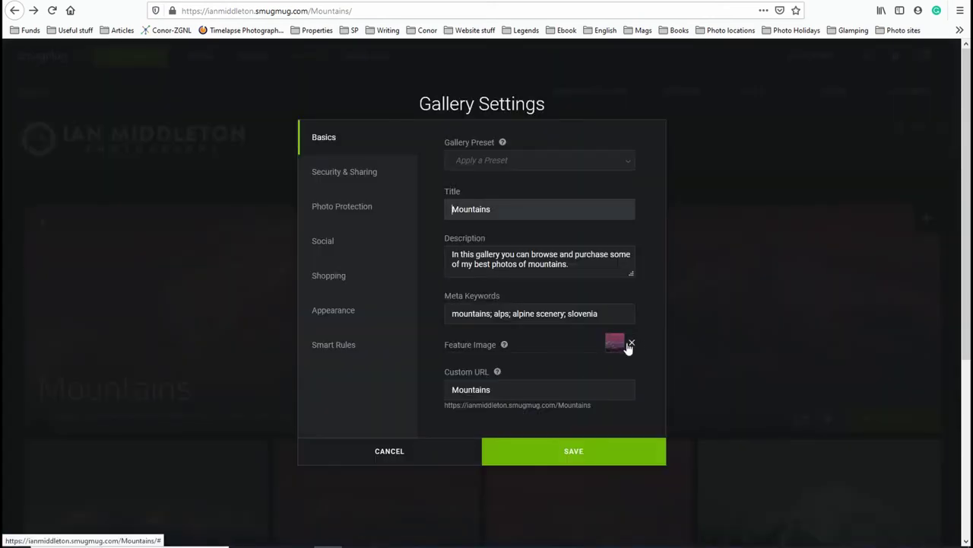
left_click(632, 344)
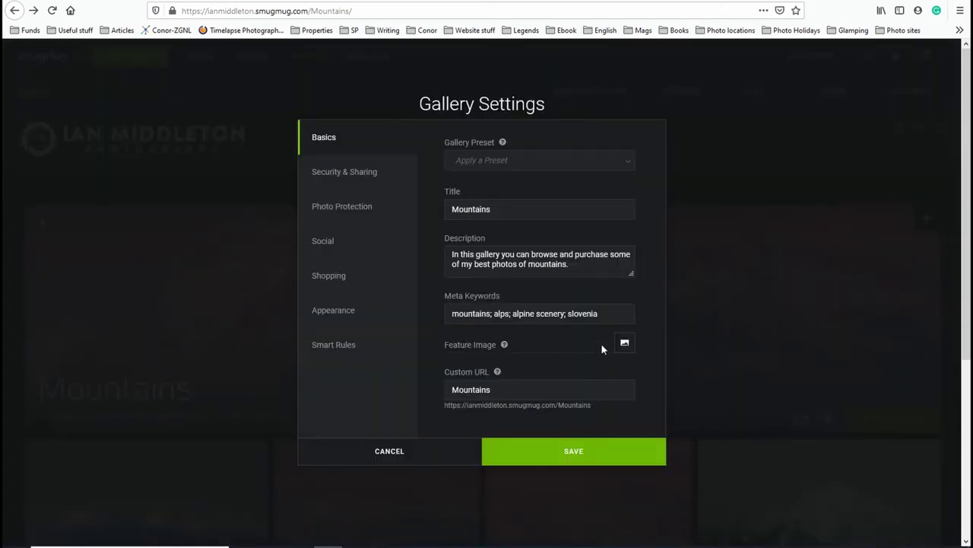
left_click(624, 342)
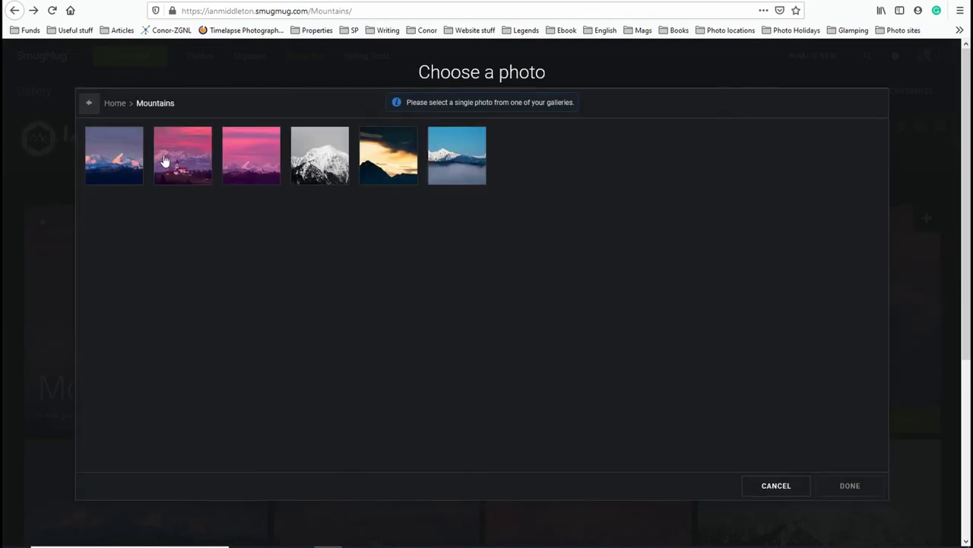
left_click(123, 159)
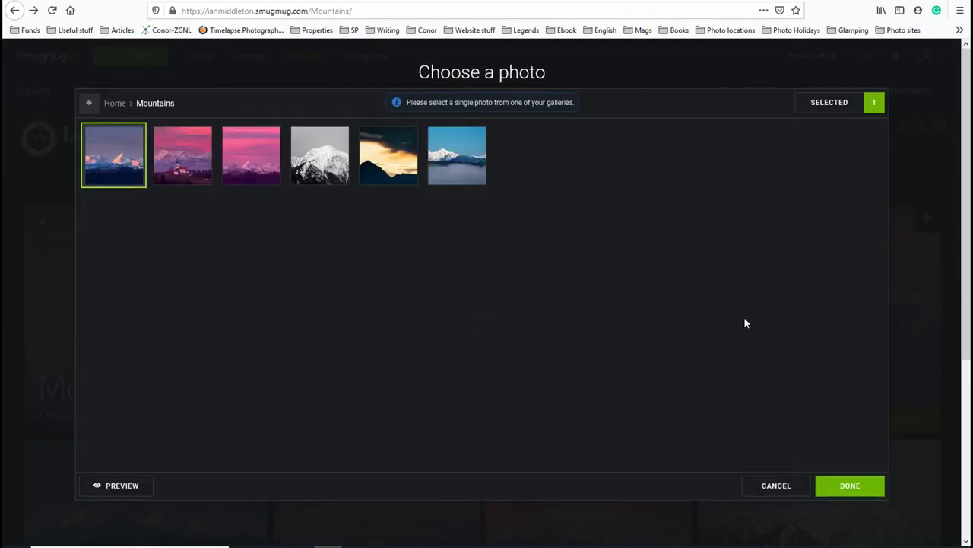
left_click(849, 481)
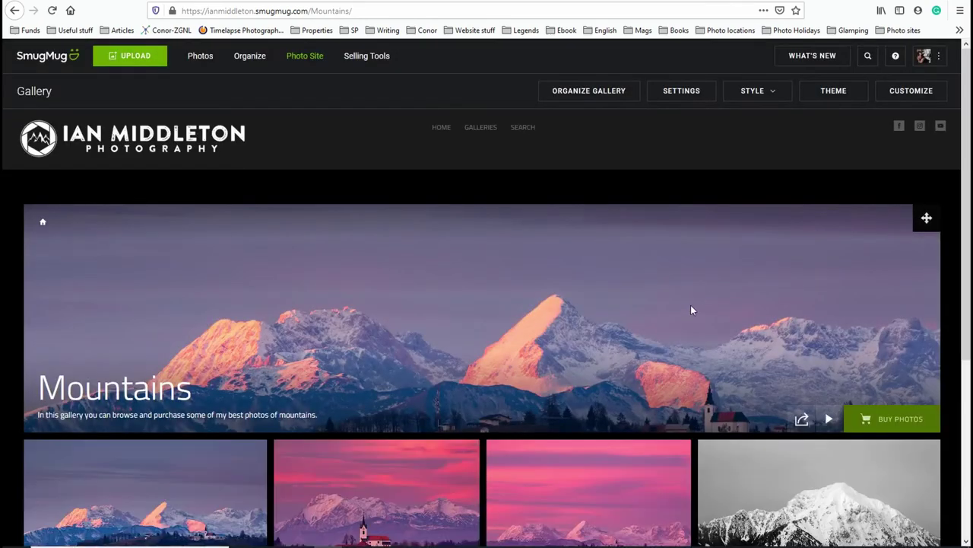
Reposition the new cover image upward to show more of the dark hillside below the church, and save the position
left_click(927, 218)
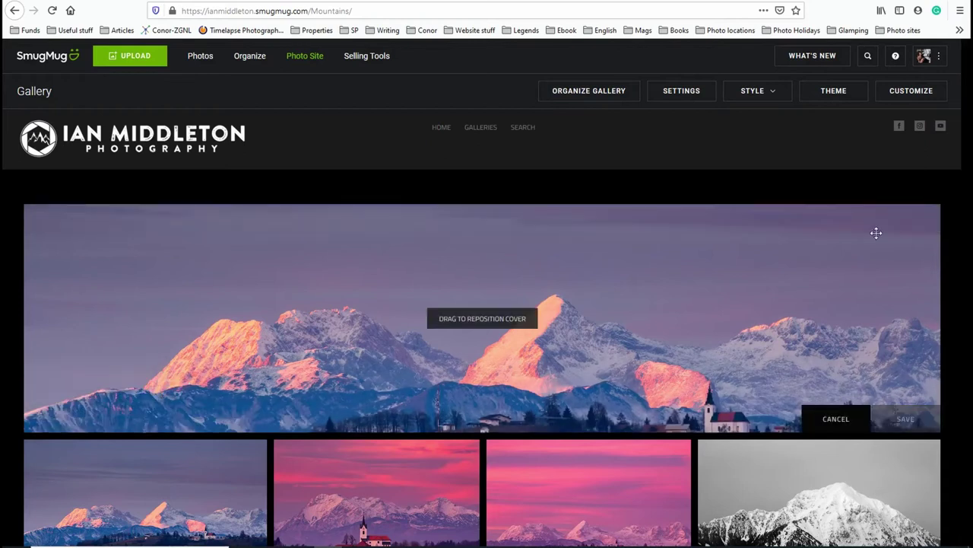
left_click_drag(611, 348, 621, 306)
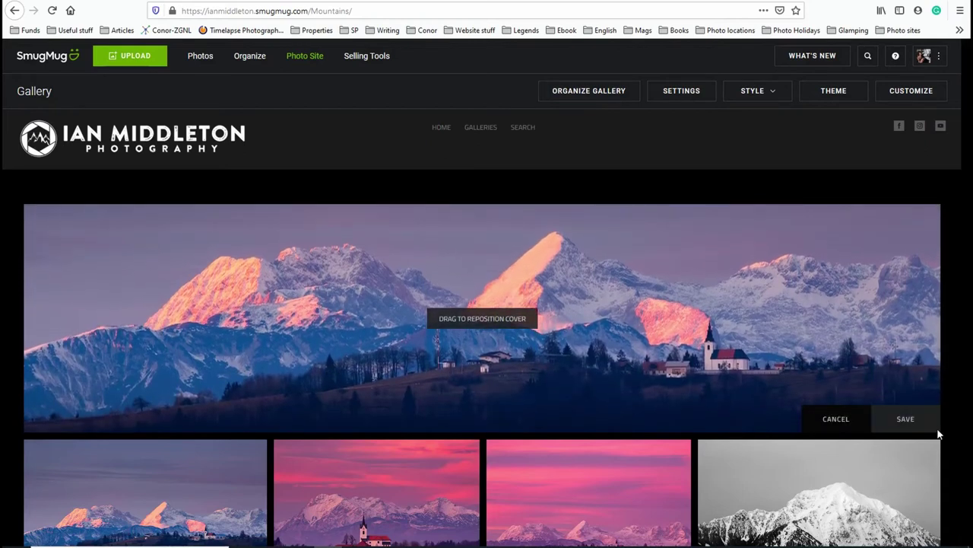
left_click(909, 419)
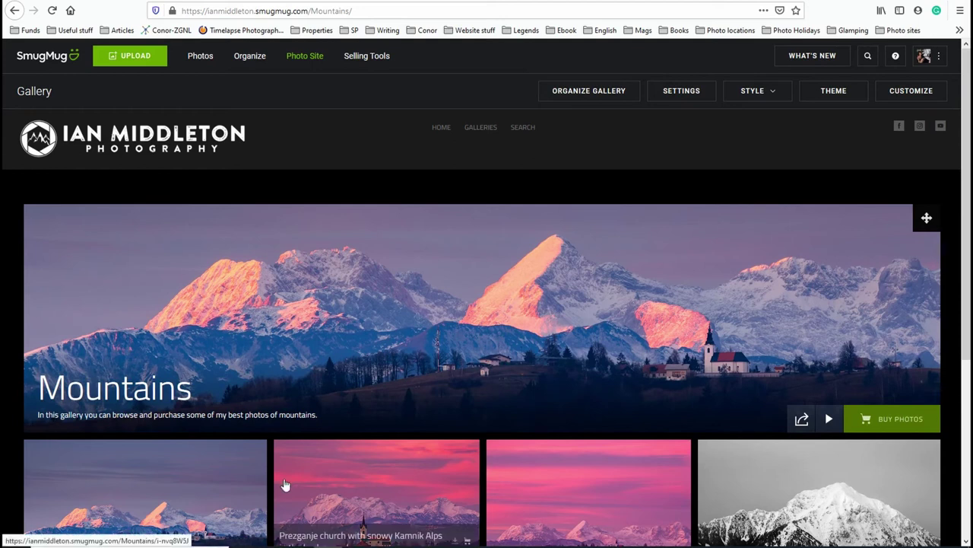
Look through the Mountains gallery page, examining the photo layout and the title and caption overlays on the thumbnails
scroll(384, 323, "down", 3)
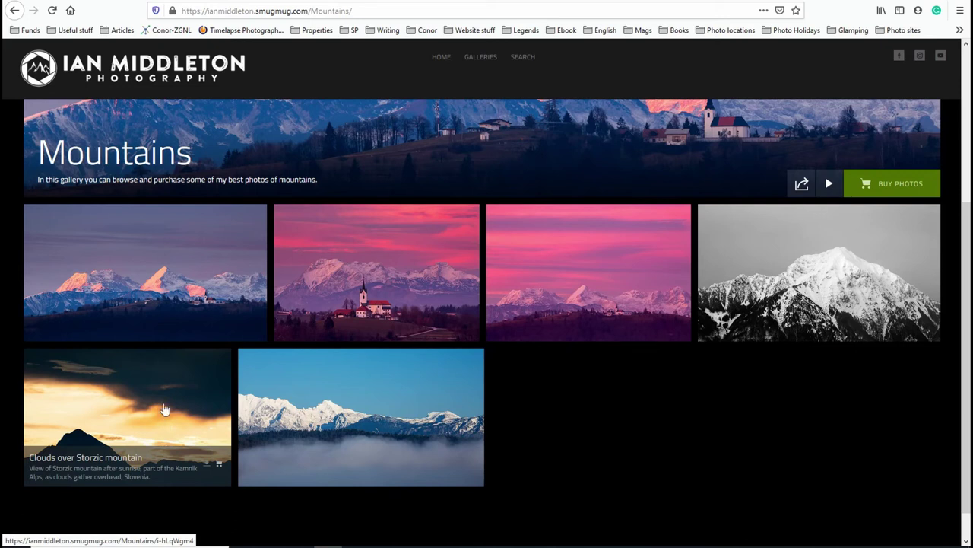
scroll(152, 404, "up", 5)
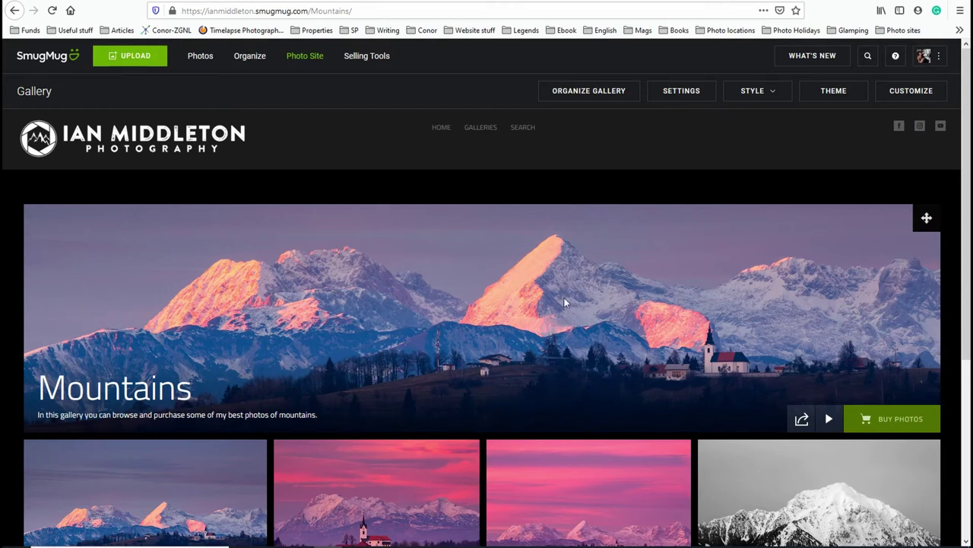
scroll(563, 301, "down", 3)
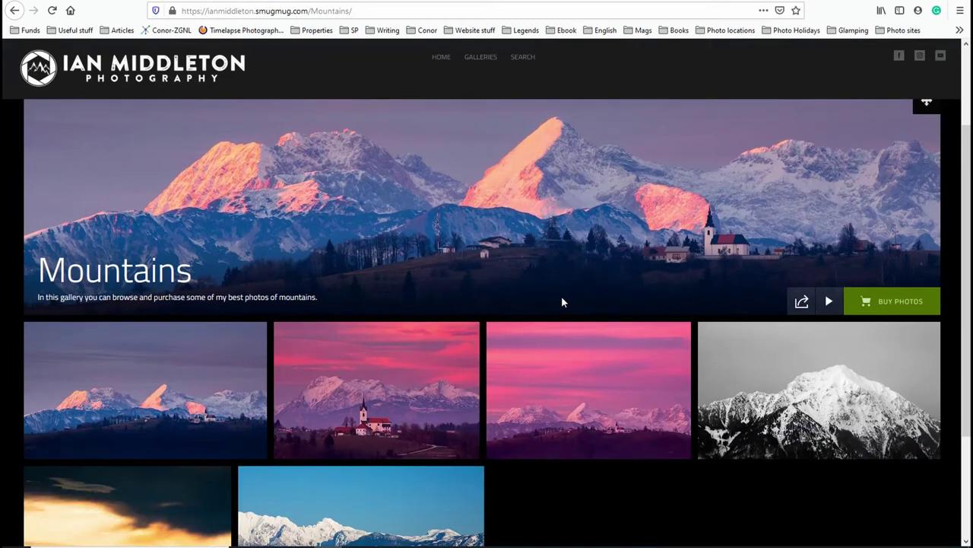
mouse_move(398, 391)
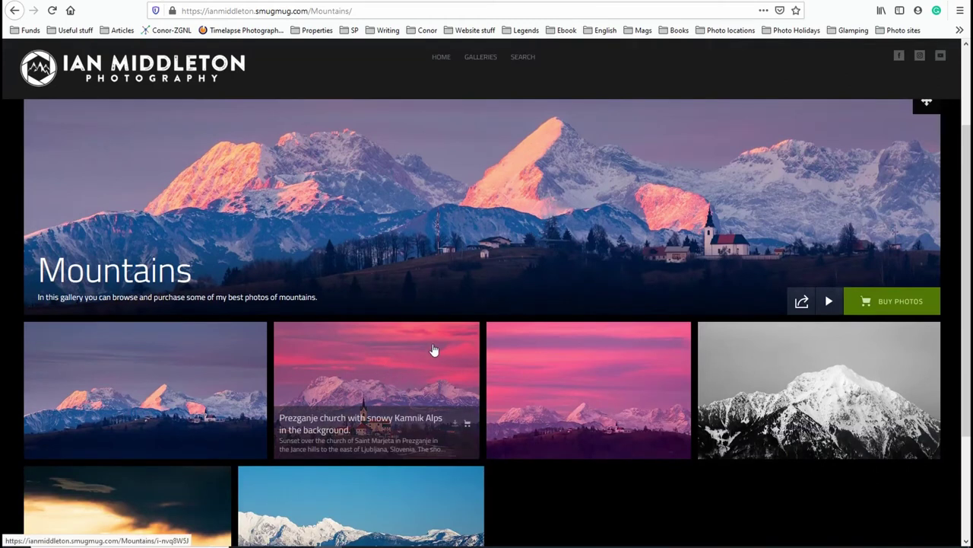
scroll(434, 349, "up", 3)
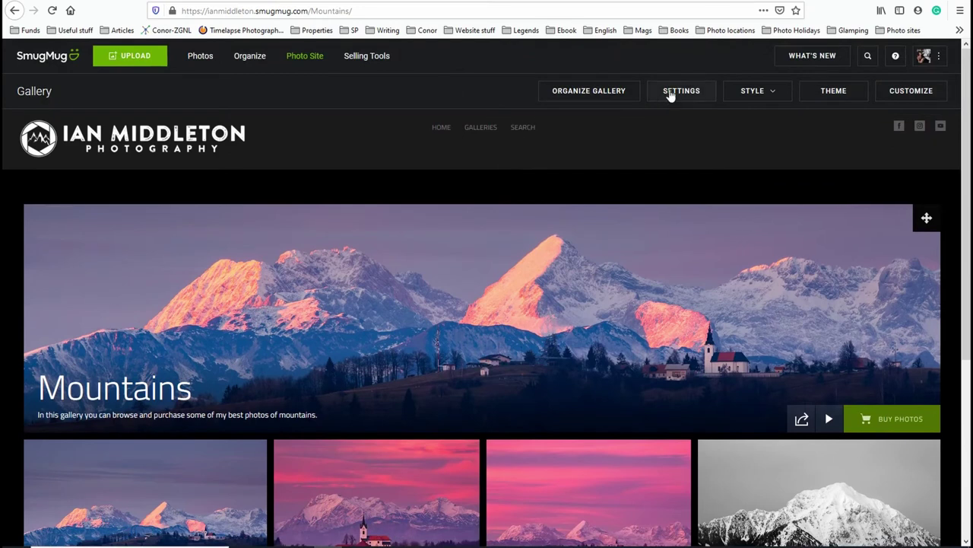
Check the title, caption and keywords of the third photo in the Mountains gallery, and close its editor
left_click(580, 96)
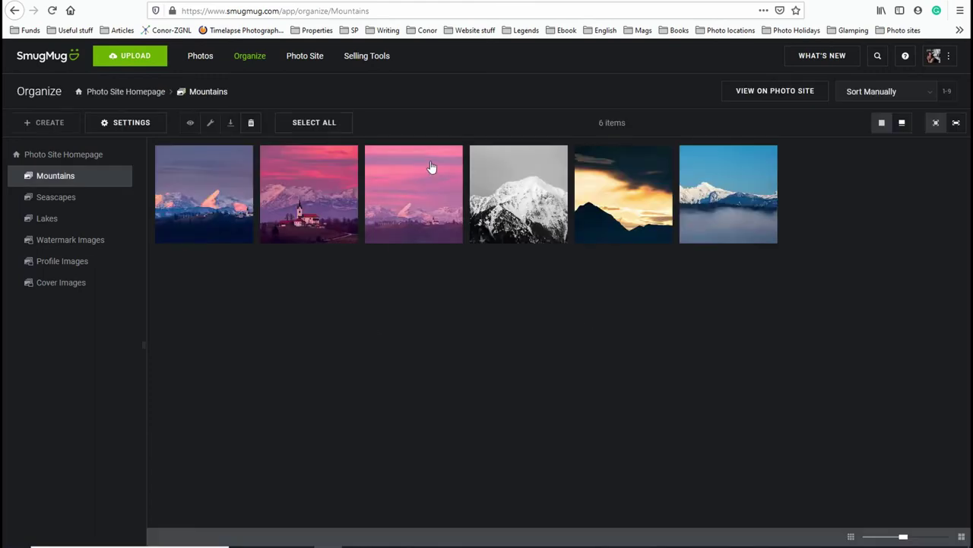
left_click(429, 172)
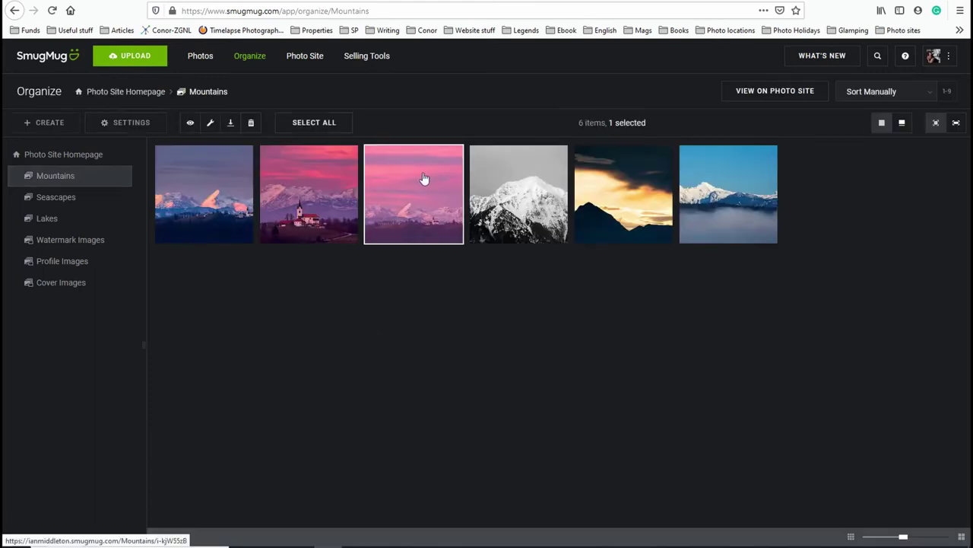
left_click(210, 123)
left_click(235, 151)
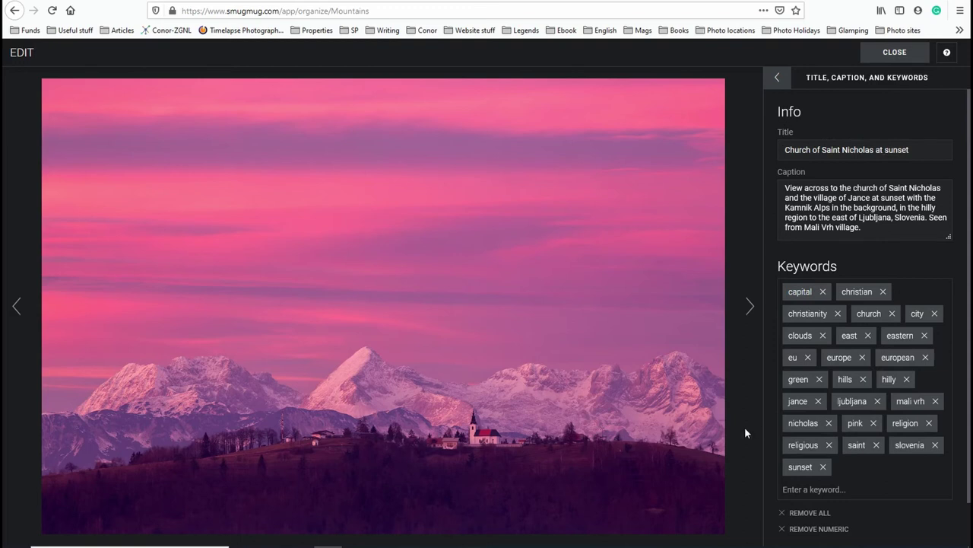
left_click(894, 52)
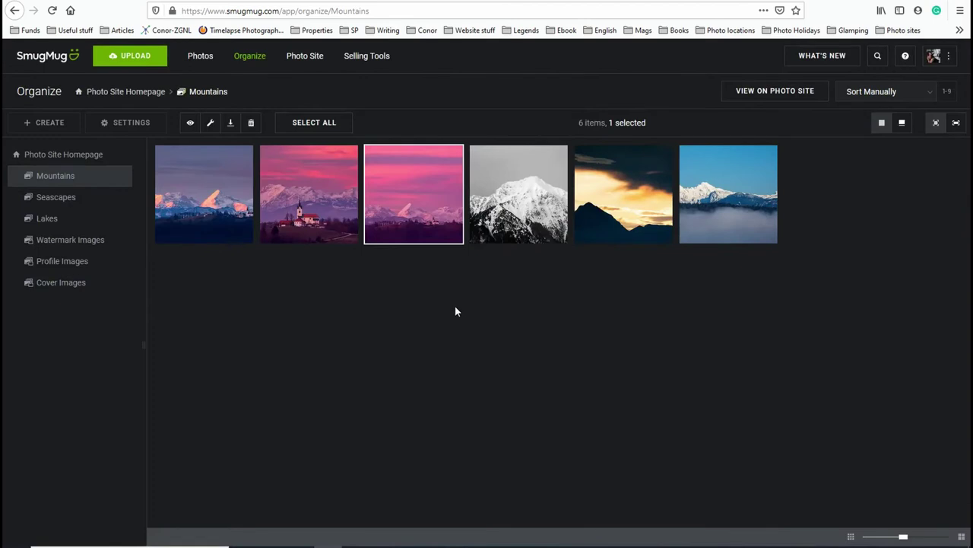
Return to the Mountains gallery page and review its gallery style choices and the customization options for all galleries
left_click(13, 12)
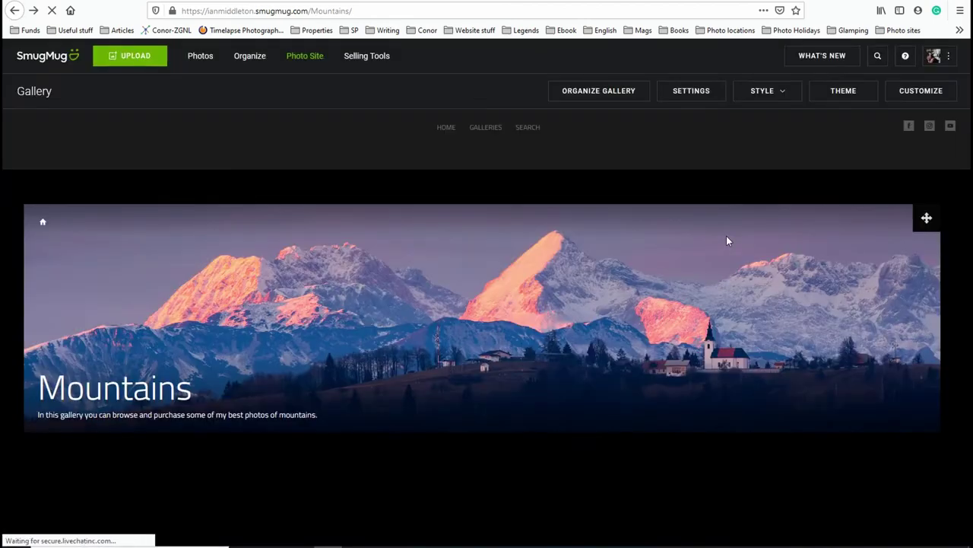
left_click(774, 93)
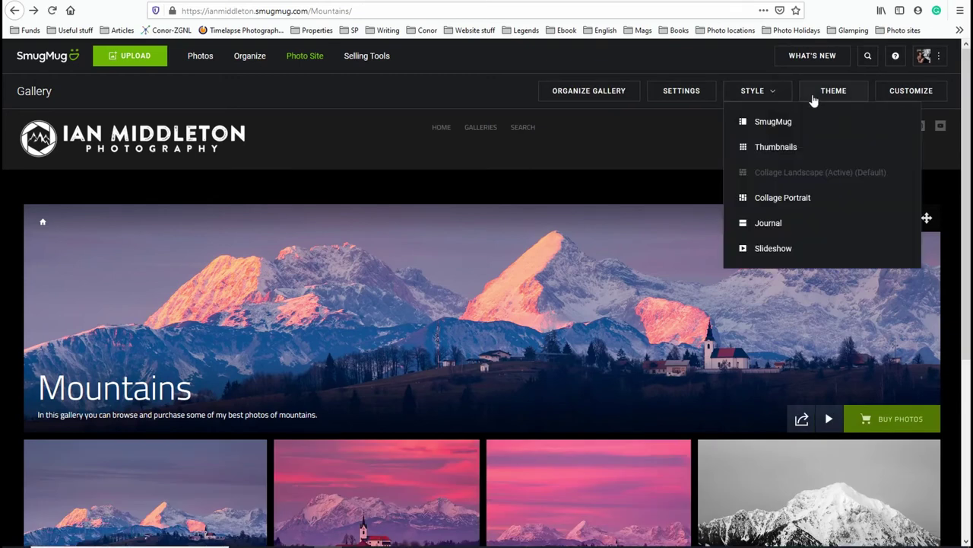
left_click(913, 97)
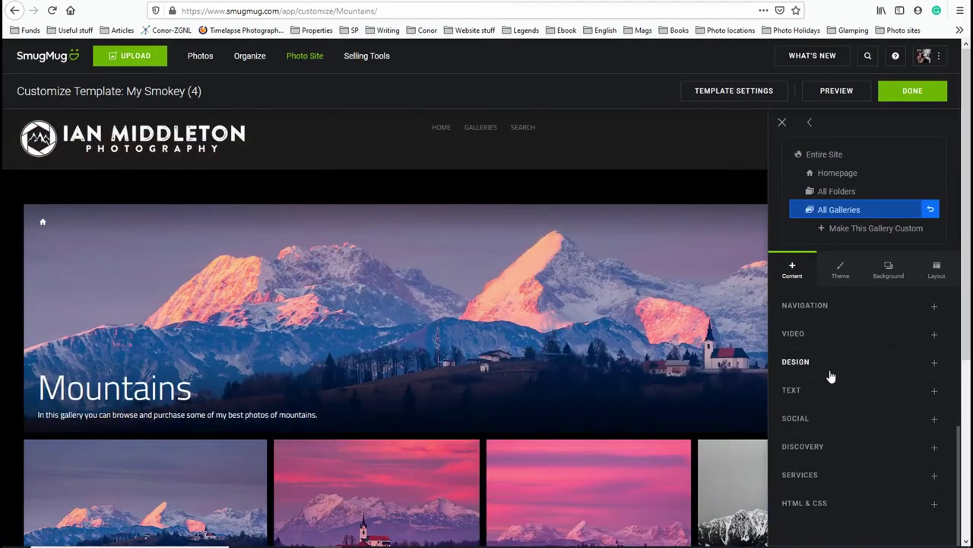
scroll(553, 381, "down", 3)
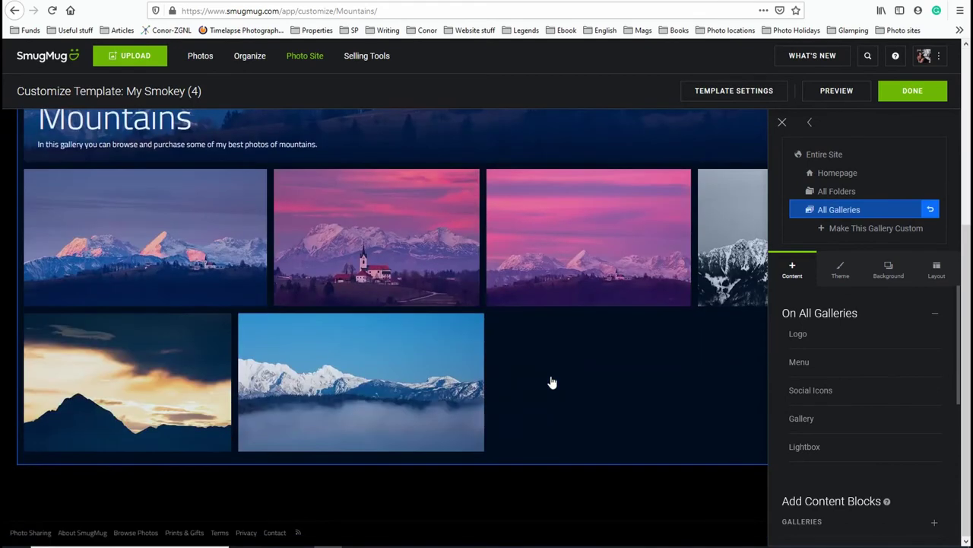
scroll(552, 382, "up", 3)
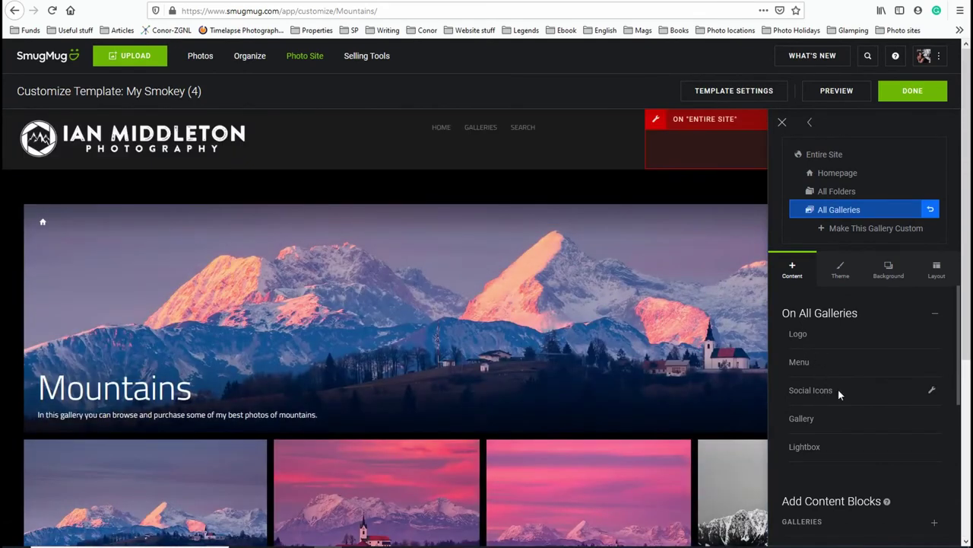
Inspect the Social Icons settings and the Gallery Styles for all galleries, cancelling each without changes
left_click(929, 389)
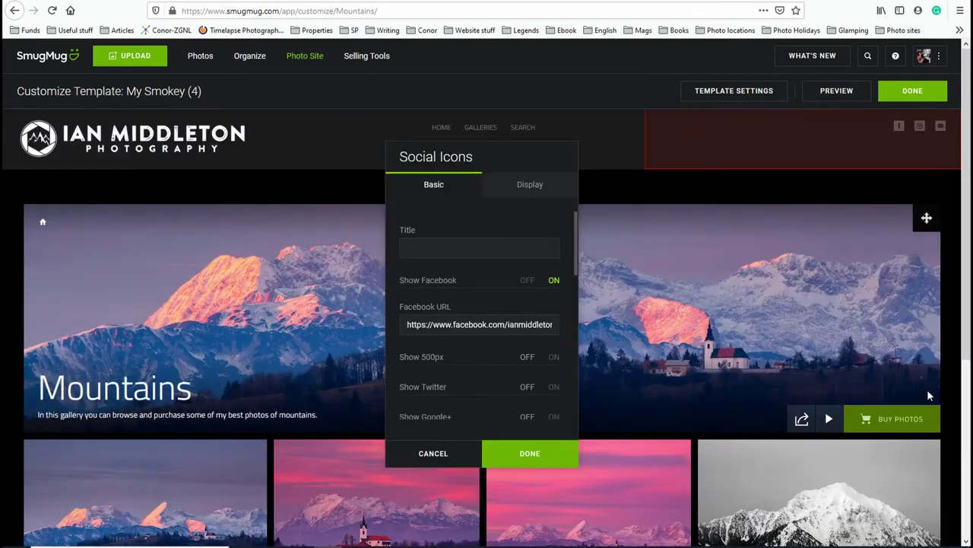
left_click(435, 452)
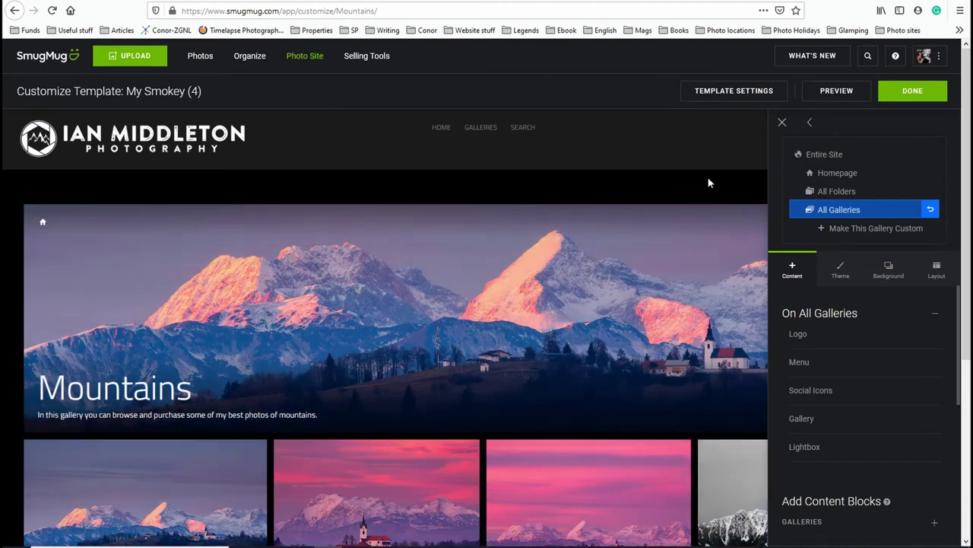
scroll(463, 192, "down", 3)
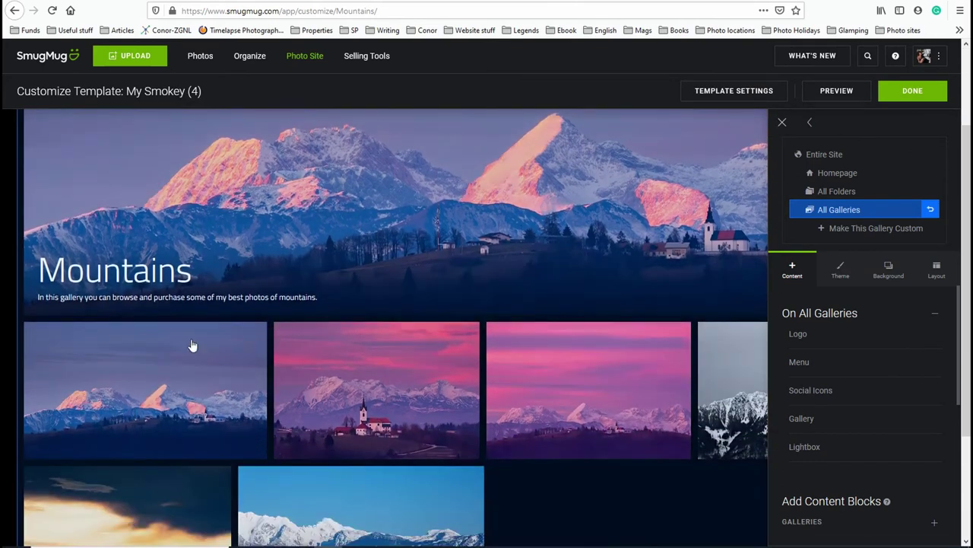
left_click(152, 358)
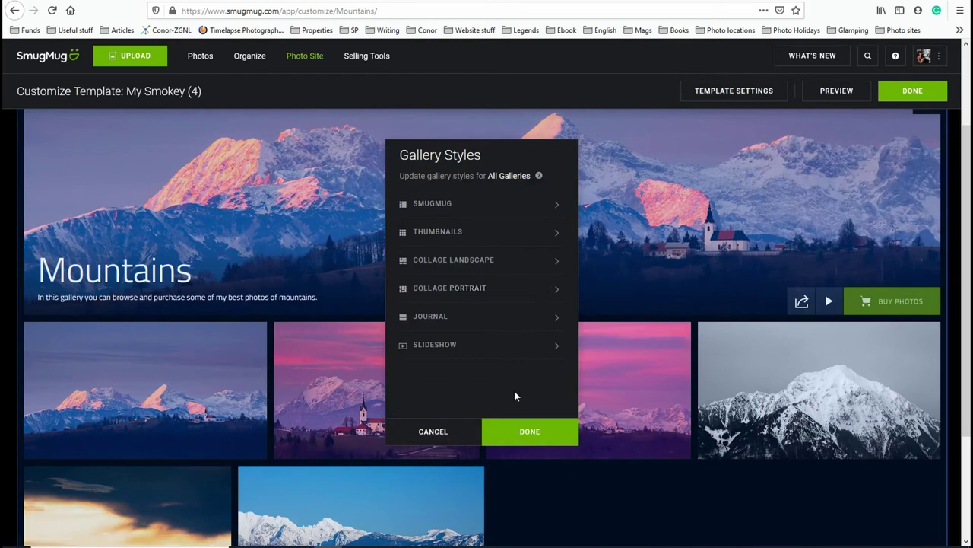
left_click(429, 441)
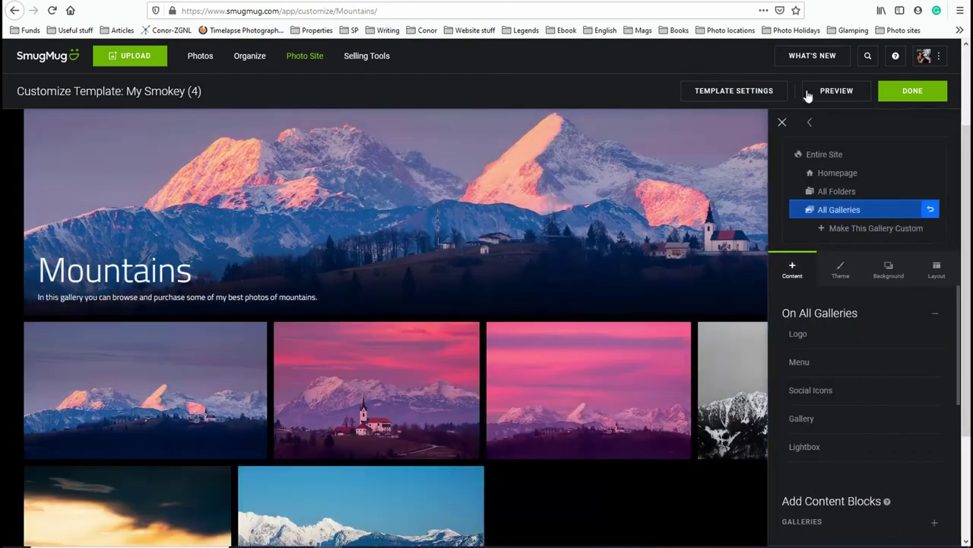
Preview the customized Mountains gallery and examine its cover image and photo layout
left_click(848, 92)
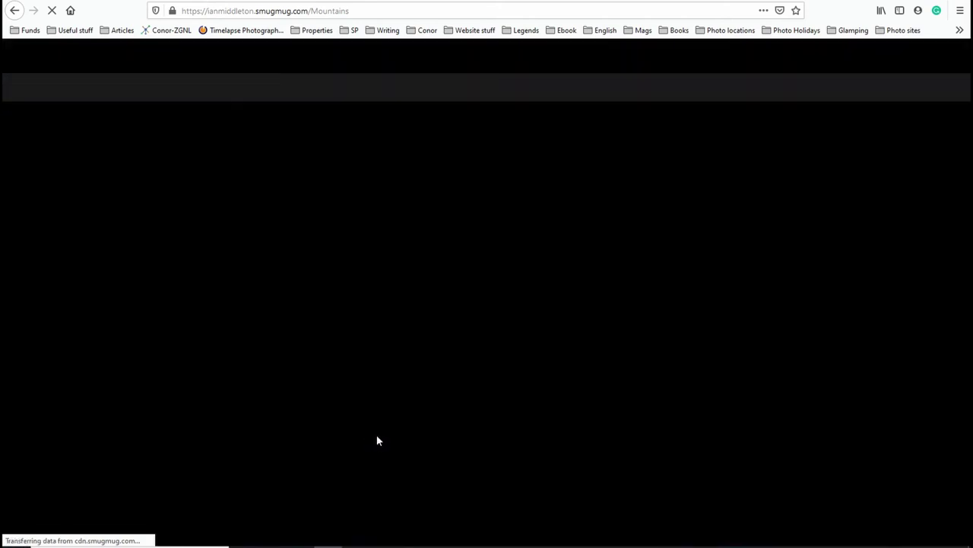
scroll(512, 339, "down", 3)
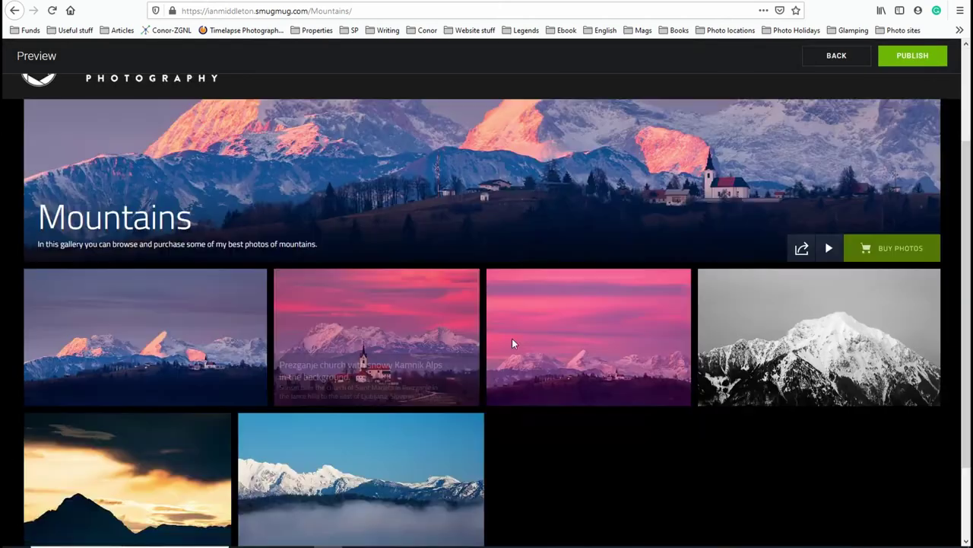
scroll(487, 327, "up", 1)
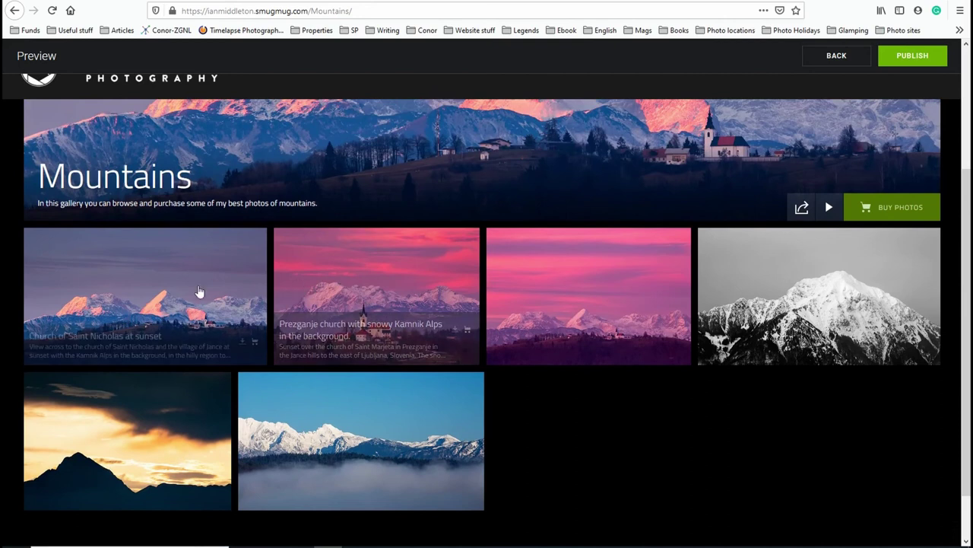
Open the purchase view of the first Mountains photo, browse its Paper Prints and Wall Art products, and return to the gallery preview
left_click(255, 342)
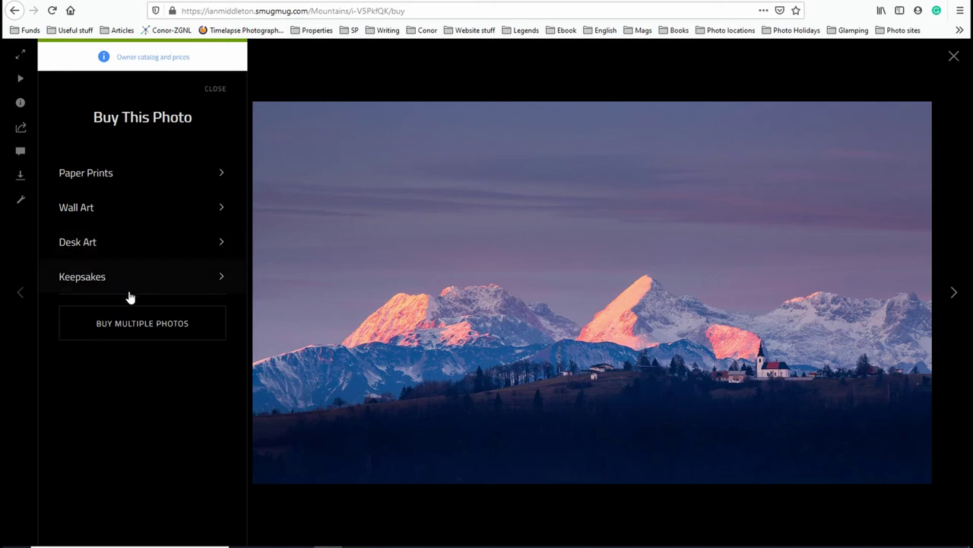
left_click(97, 172)
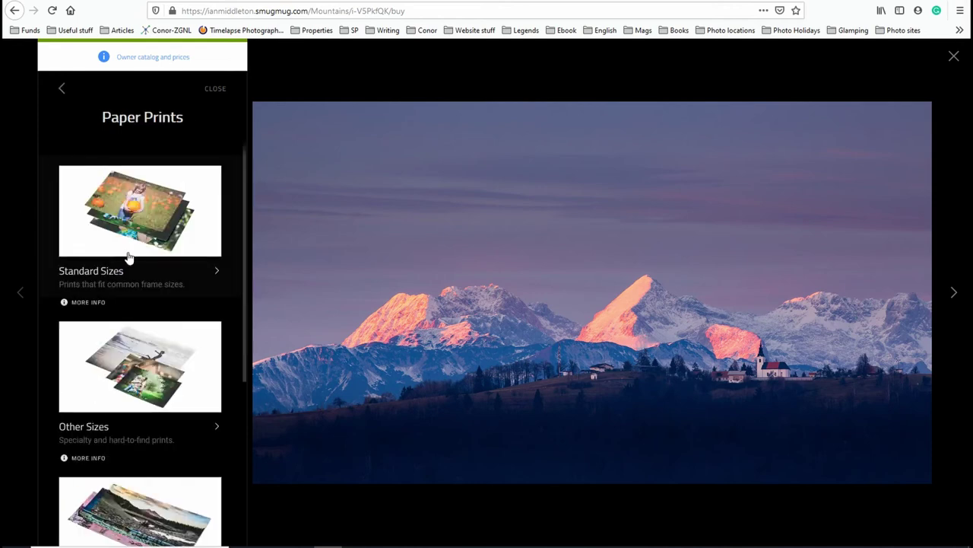
scroll(130, 258, "down", 3)
scroll(126, 228, "up", 3)
left_click(63, 90)
left_click(122, 216)
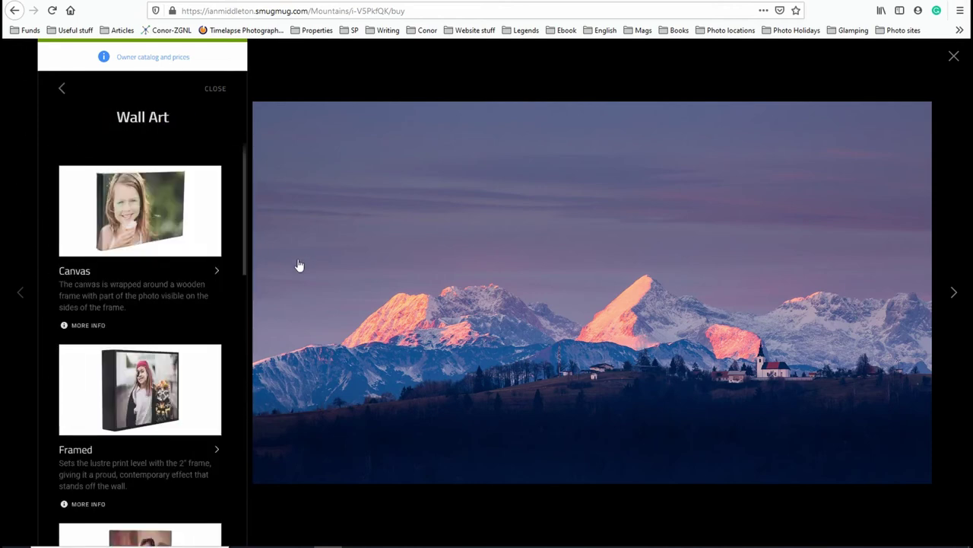
scroll(196, 251, "down", 3)
scroll(195, 251, "up", 3)
left_click(64, 91)
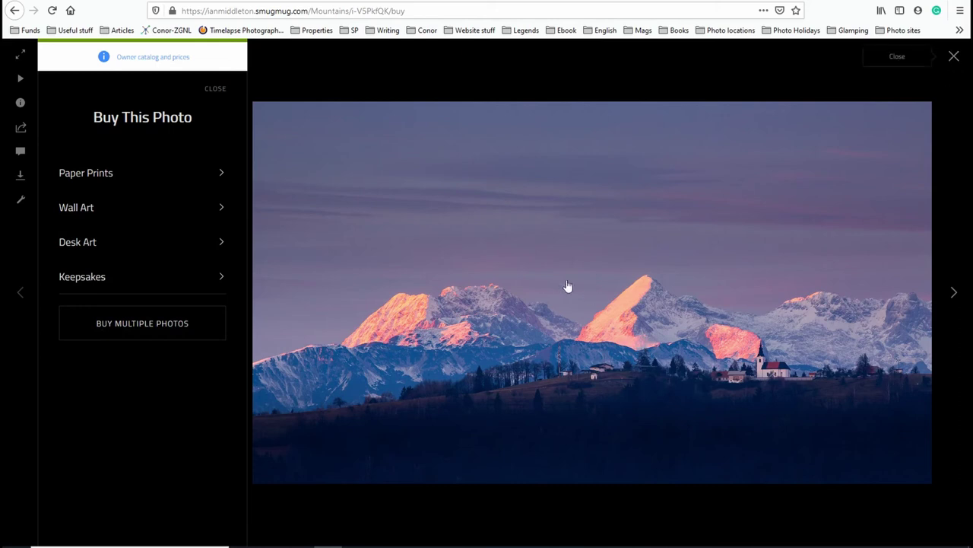
key("Escape")
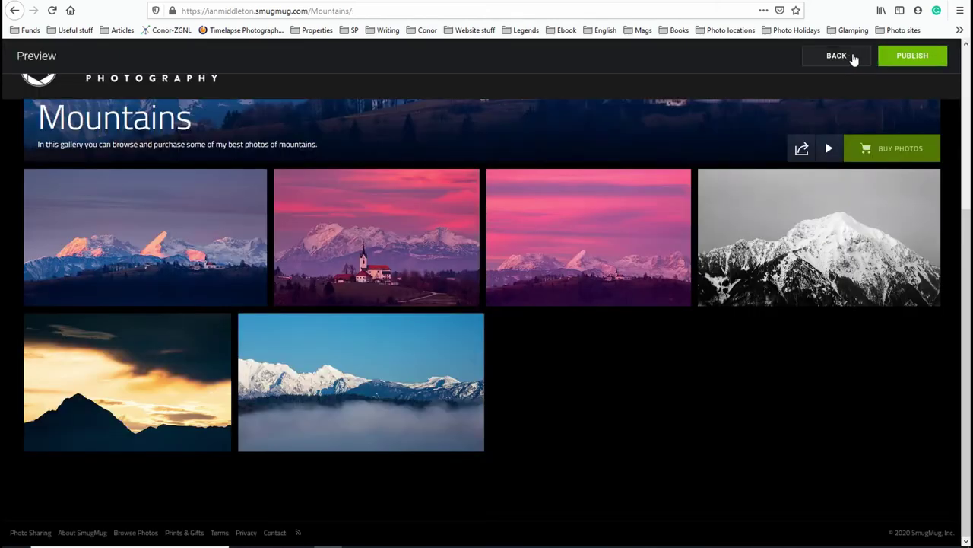
Check the Mountains cover image in the preview and publish the design
scroll(311, 271, "up", 3)
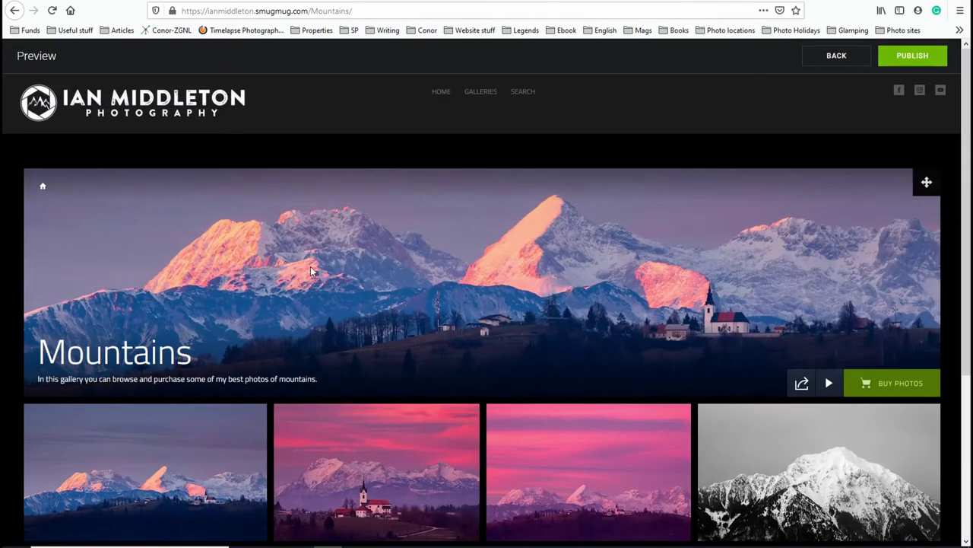
left_click(913, 55)
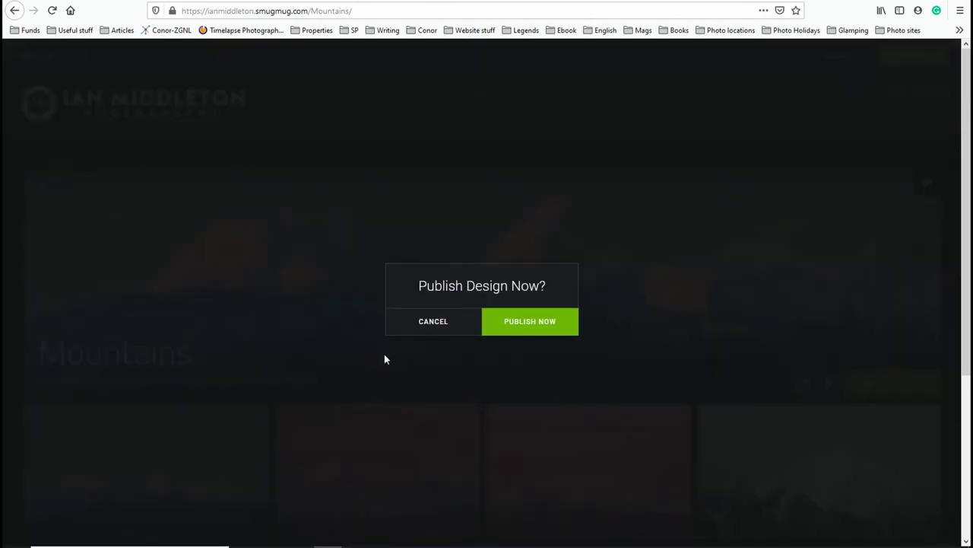
left_click(525, 323)
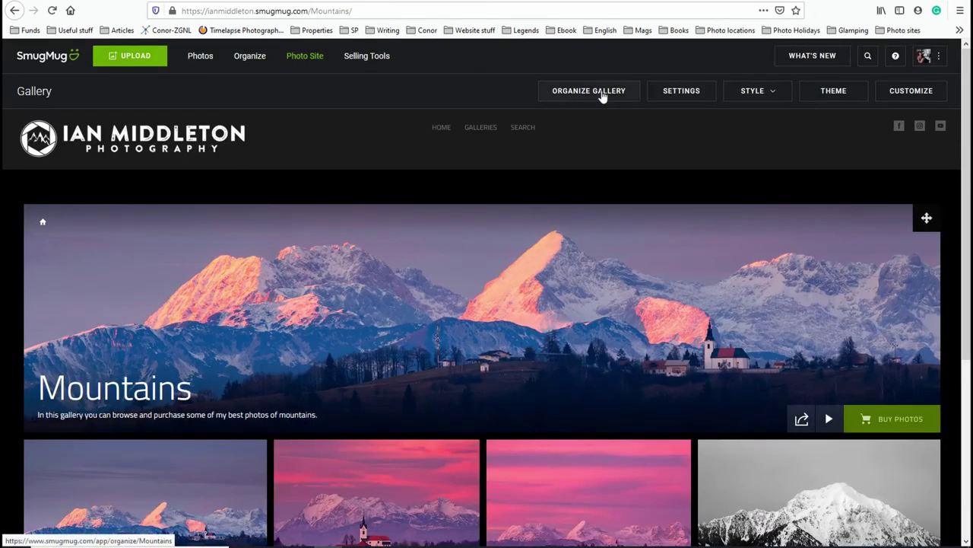
Open the photo site homepage and look over the Mountains, Seascapes and Lakes galleries
left_click(304, 64)
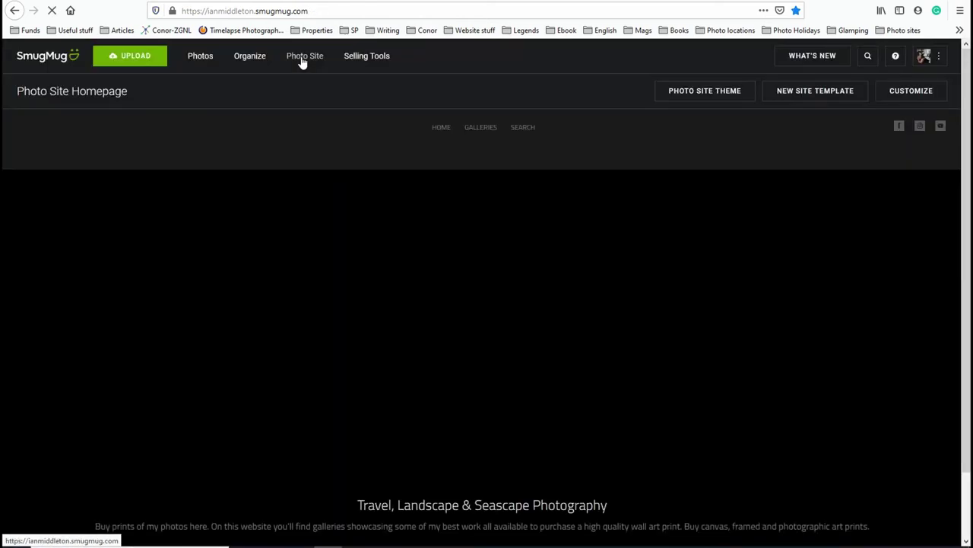
scroll(756, 169, "down", 5)
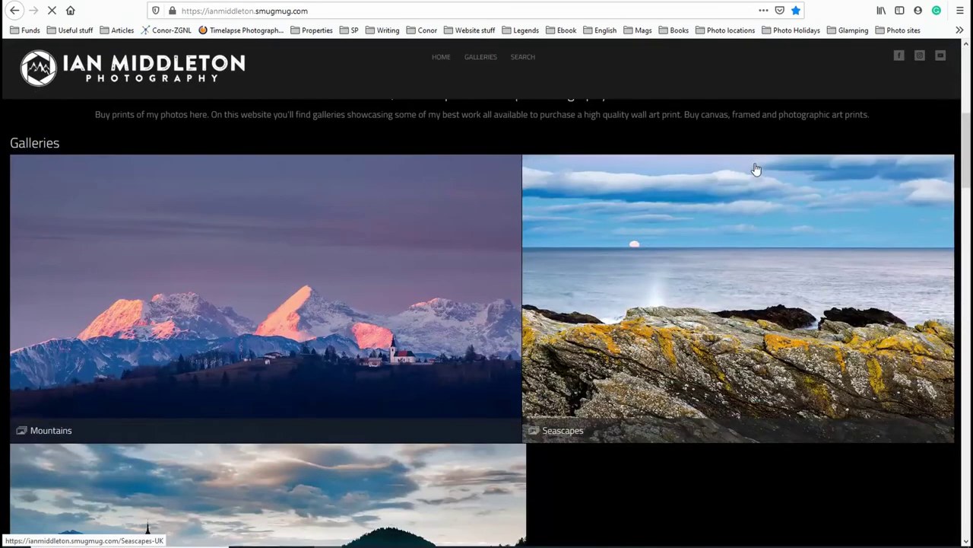
scroll(756, 169, "down", 4)
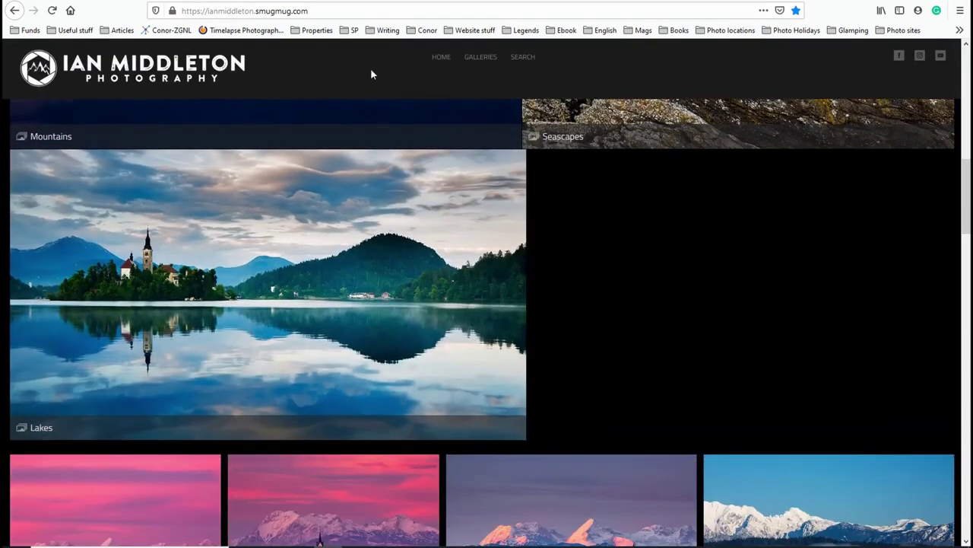
scroll(298, 183, "up", 5)
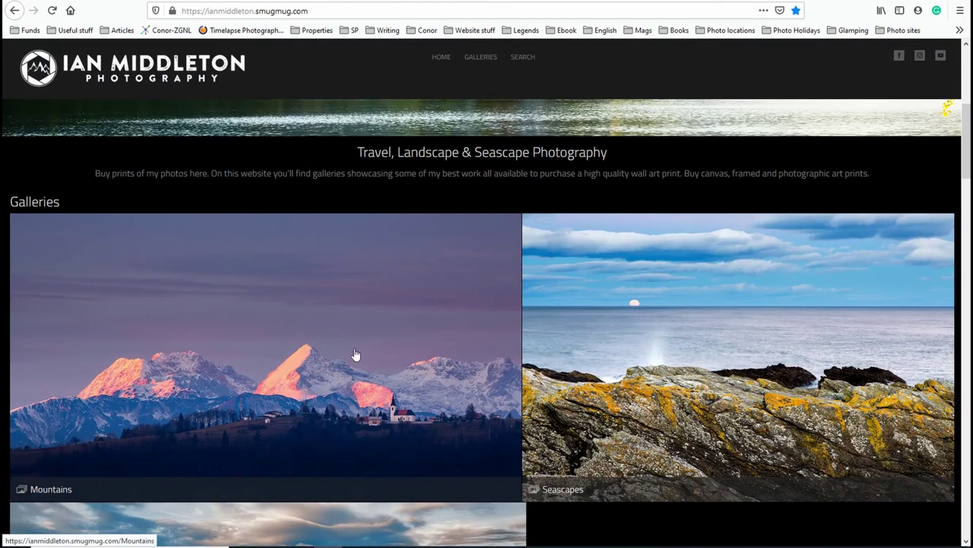
scroll(355, 355, "down", 2)
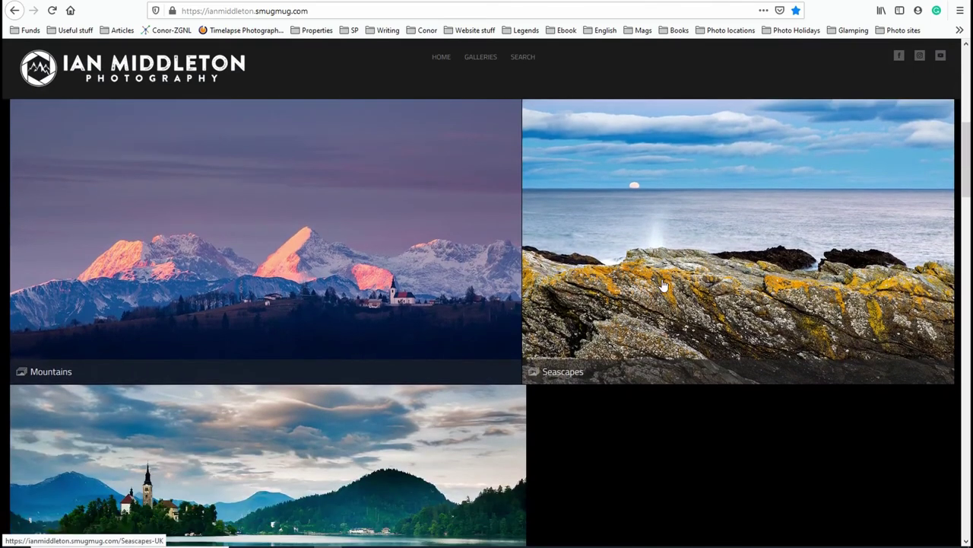
View the third photo in the Mountains gallery, check which image-saving options visitors get on it, and close it
left_click(278, 261)
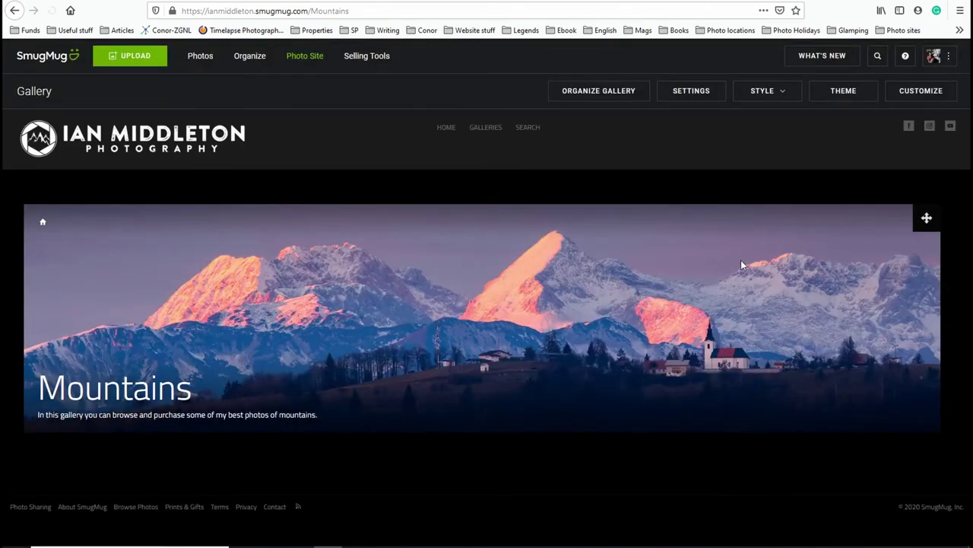
scroll(685, 289, "down", 4)
left_click(636, 312)
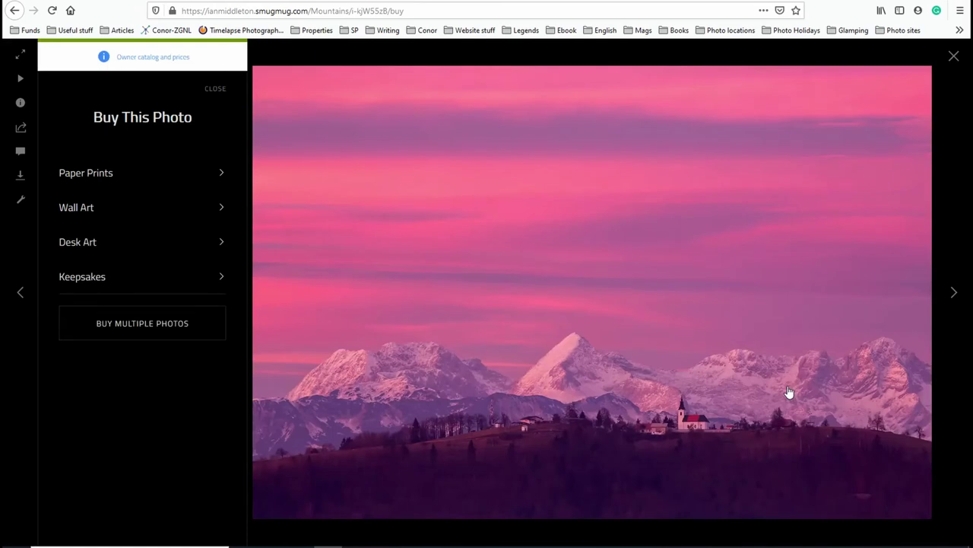
right_click(672, 277)
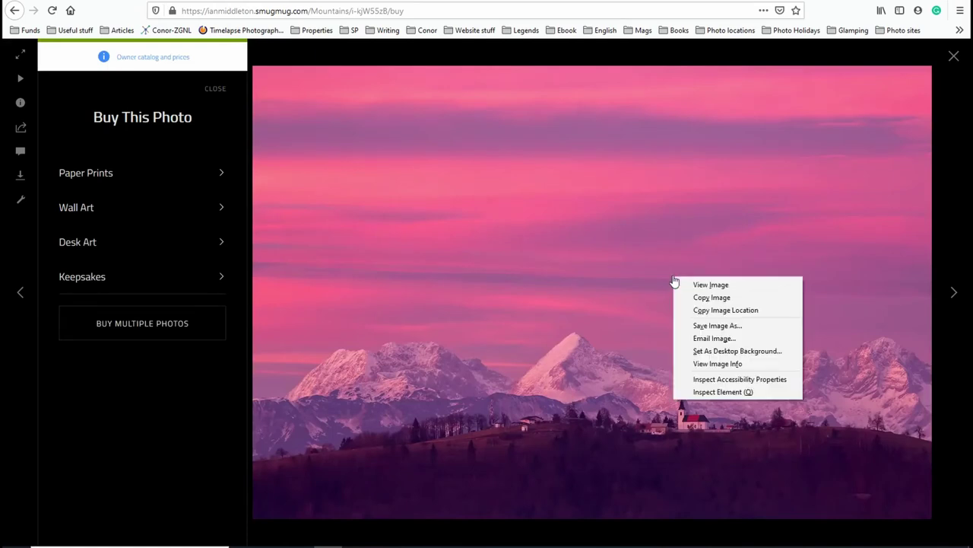
left_click(616, 318)
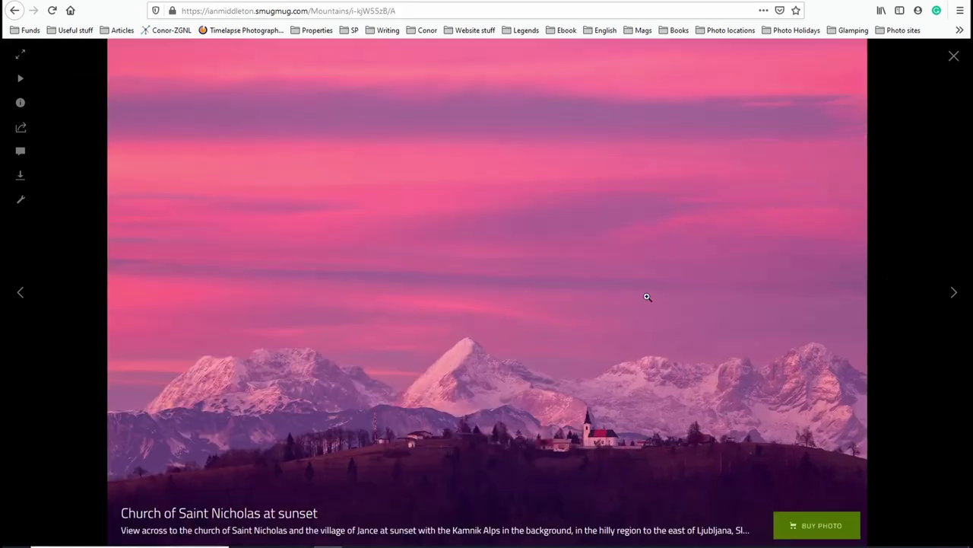
left_click(956, 58)
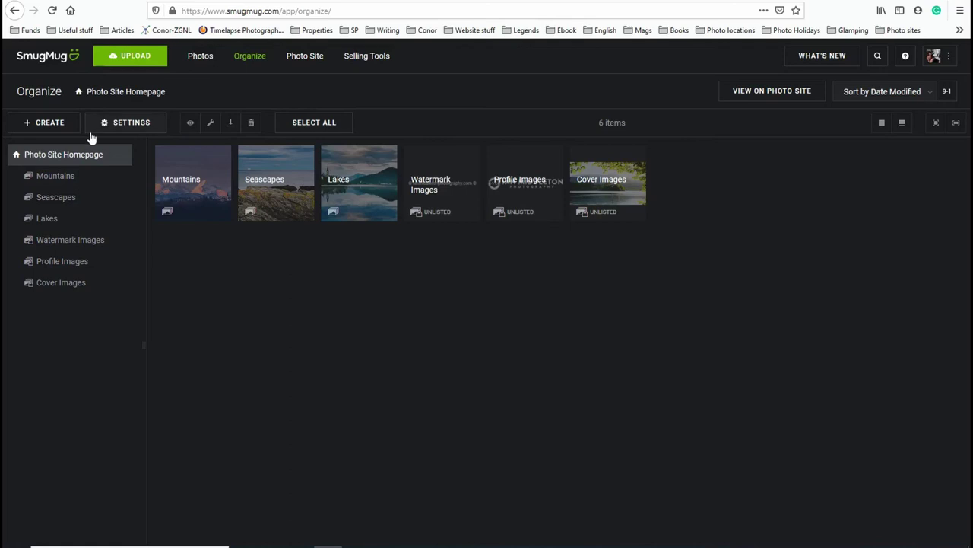
Review the Security & Sharing, Photo Protection, Social, Shopping and Appearance options in the bulk gallery settings
left_click(141, 126)
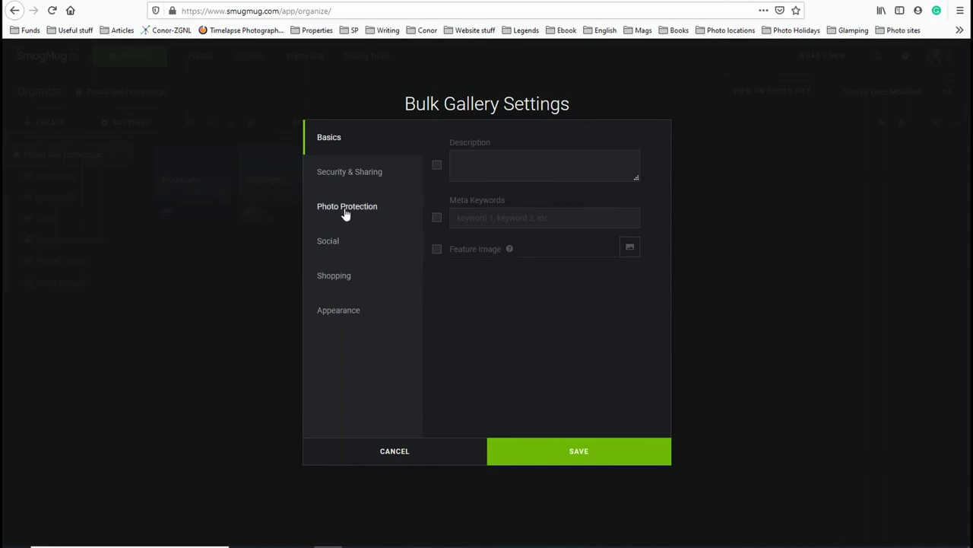
left_click(345, 177)
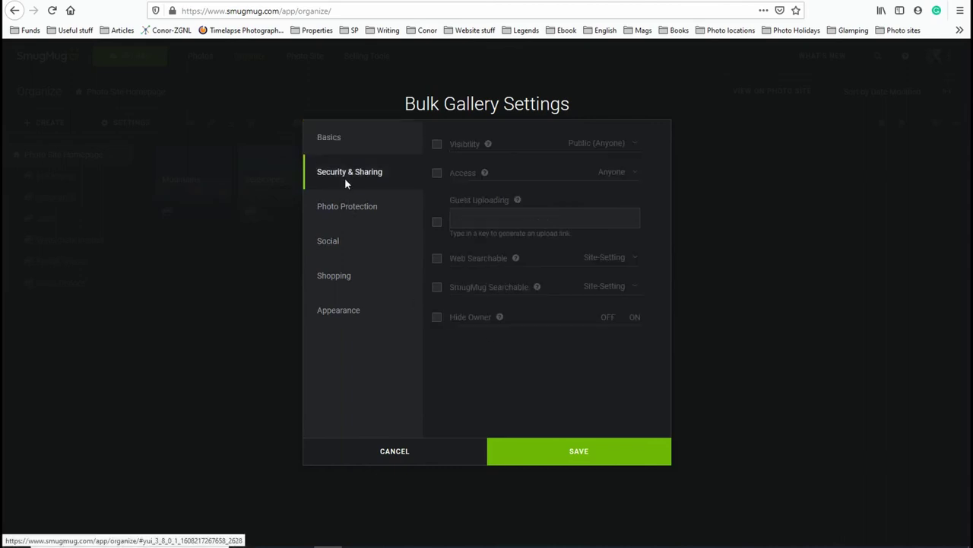
left_click(370, 211)
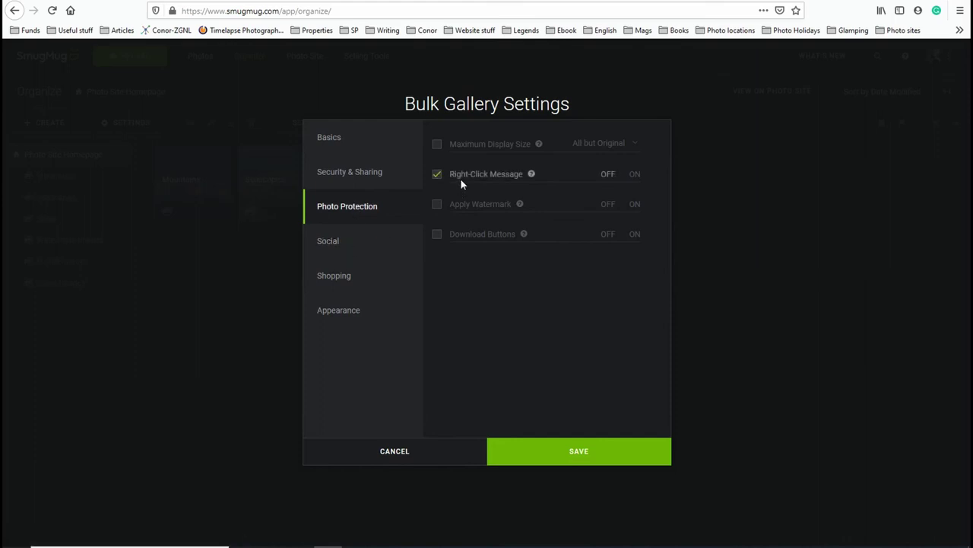
left_click(330, 251)
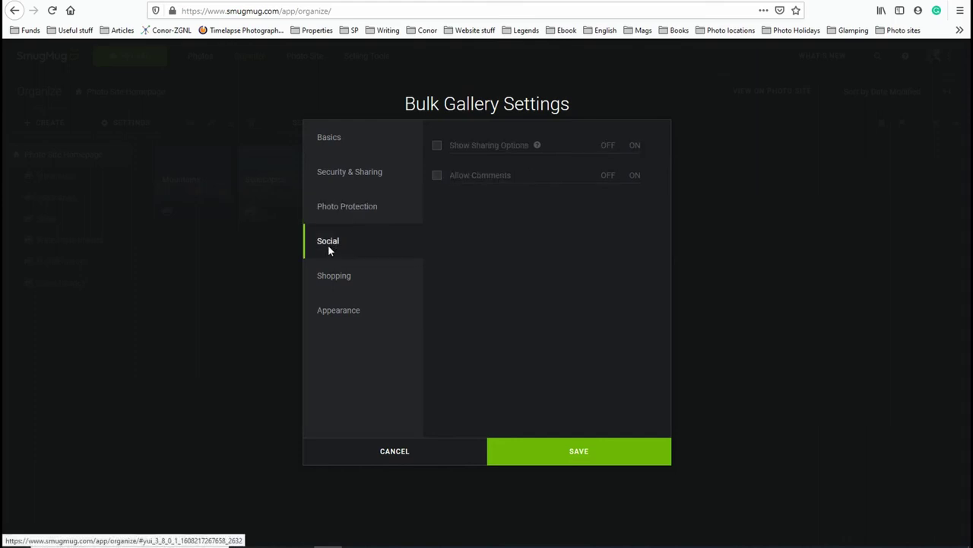
left_click(333, 286)
left_click(336, 316)
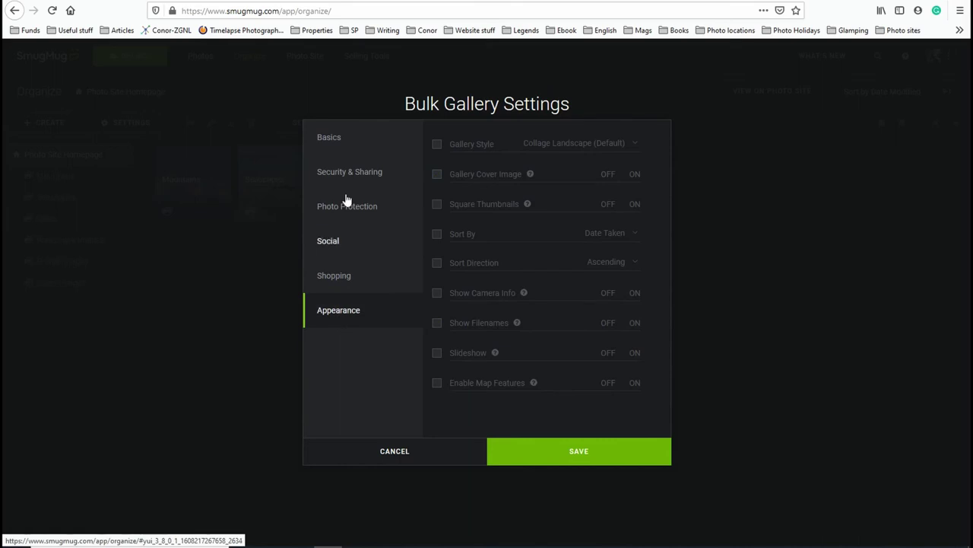
Inspect the Visibility choices in the bulk gallery settings and cancel without saving
left_click(337, 140)
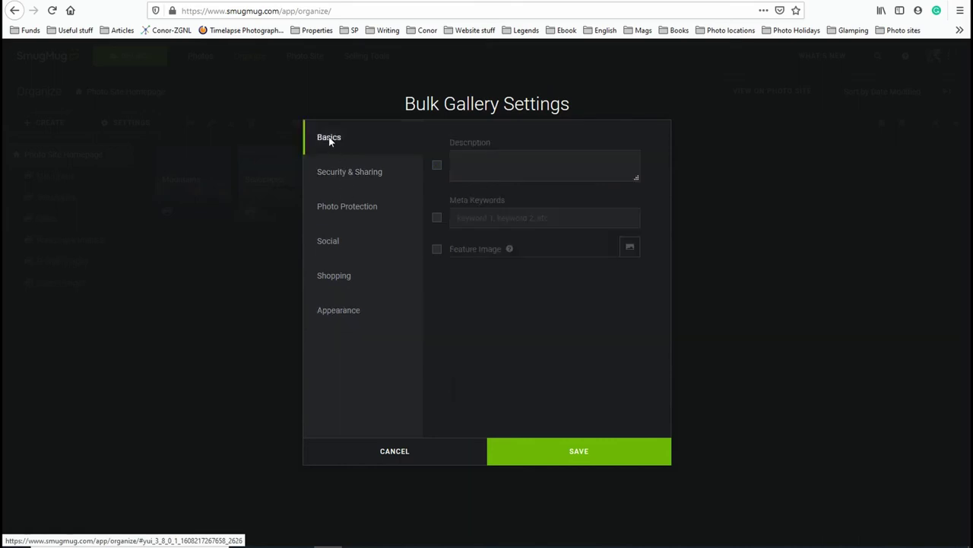
left_click(332, 174)
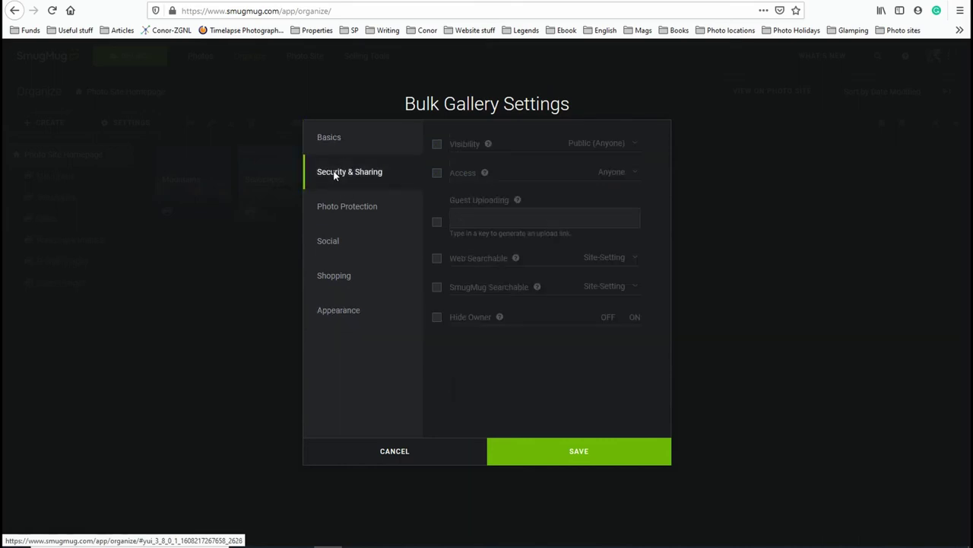
left_click(436, 143)
left_click(634, 145)
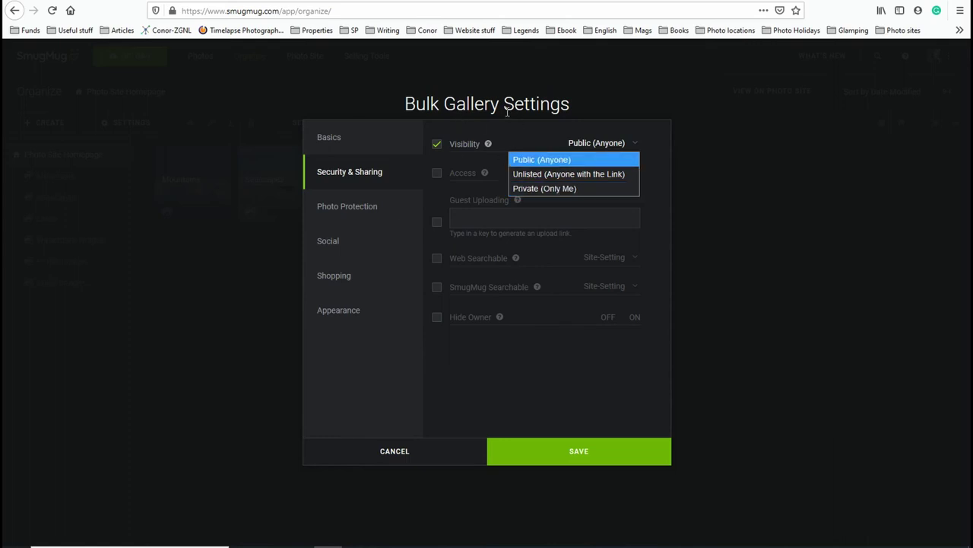
left_click(406, 452)
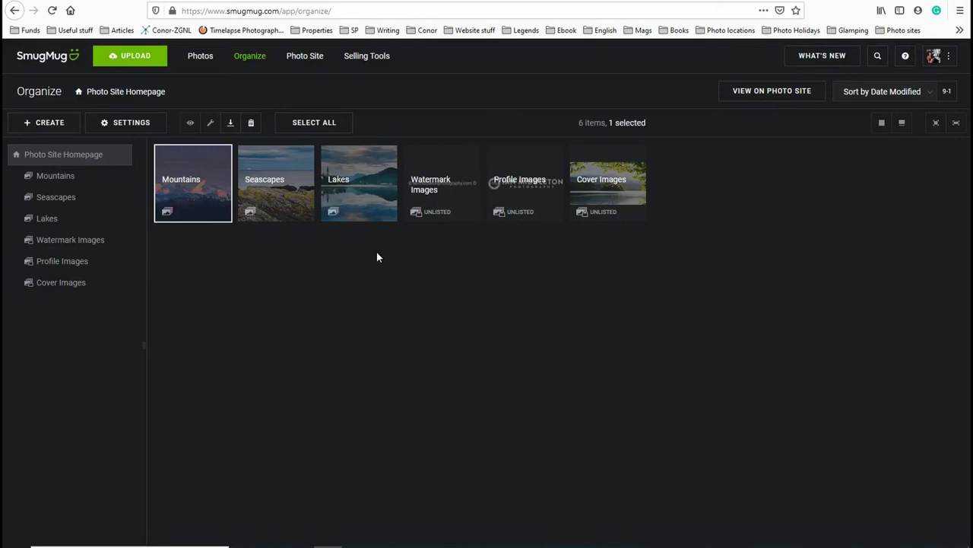
Open the Mountains gallery's own settings and check its Gallery Preset field
left_click(114, 122)
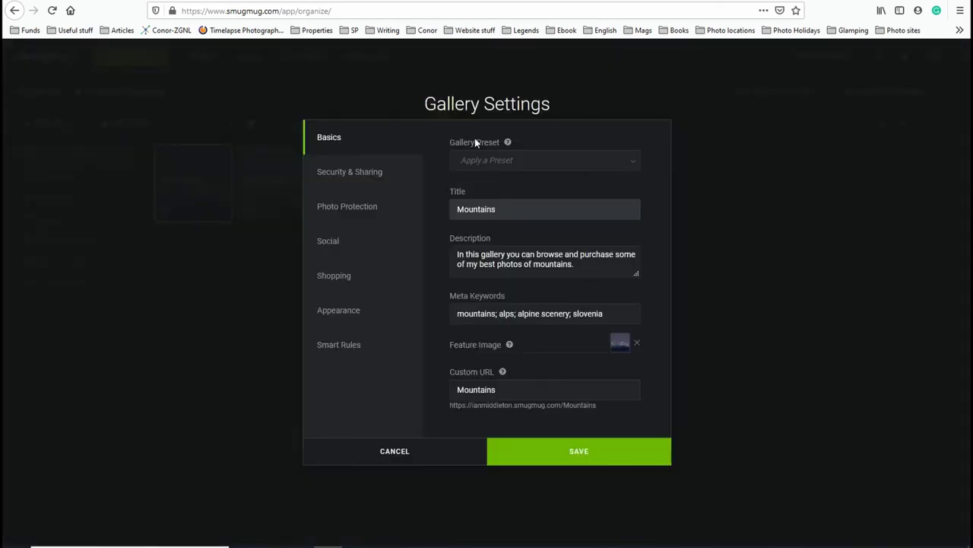
left_click(595, 162)
left_click(595, 160)
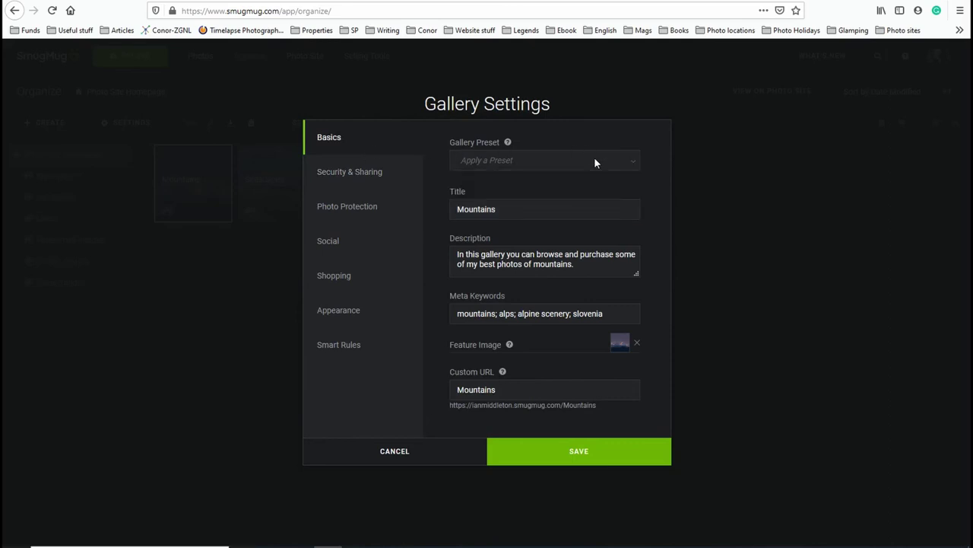
Try setting the Mountains gallery's visibility to Unlisted (Anyone with the Link), and cancel the settings without saving
left_click(337, 175)
left_click(632, 149)
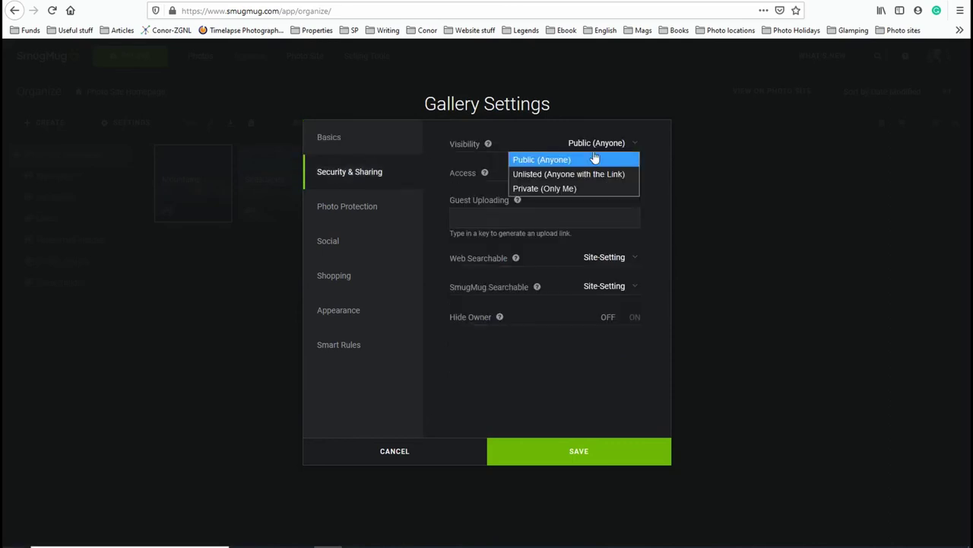
left_click(553, 173)
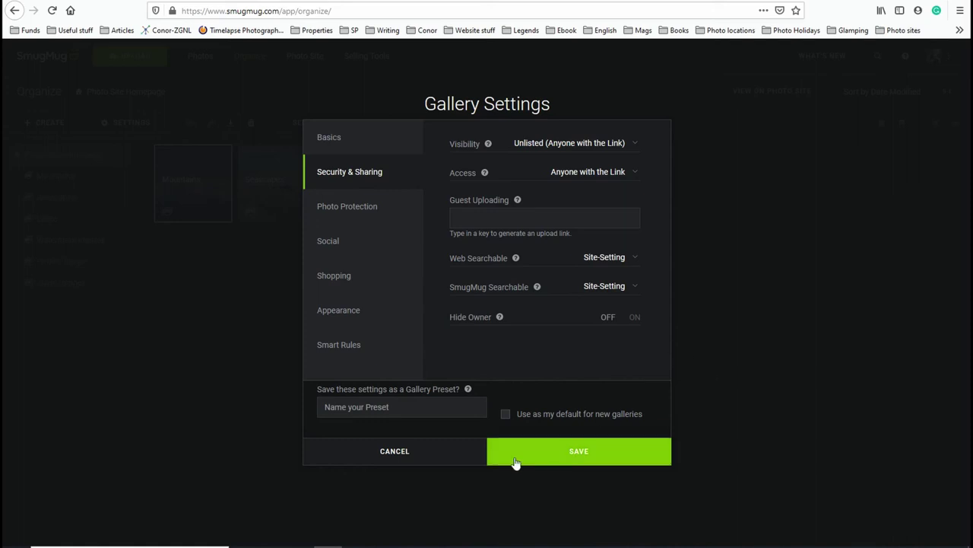
left_click(452, 452)
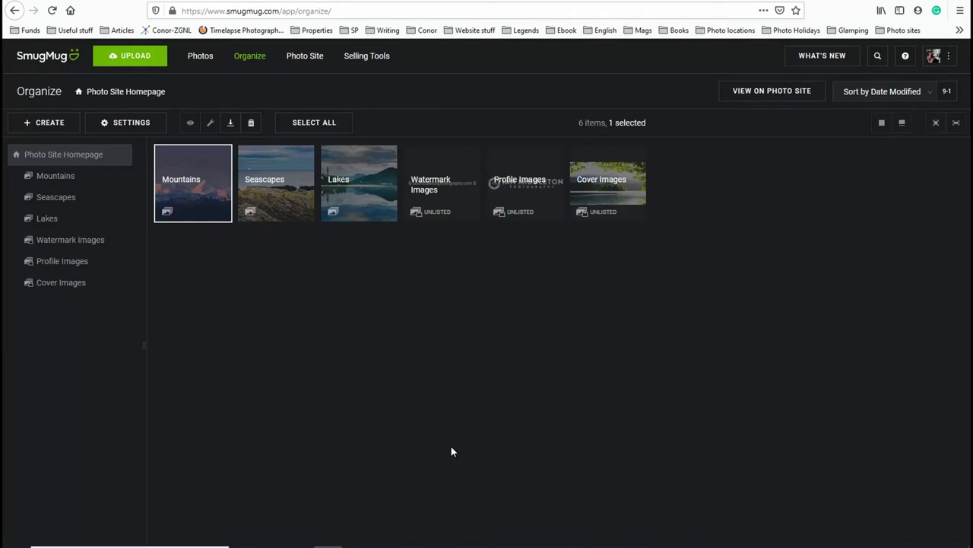
Deselect the Mountains gallery and open the Security & Sharing options of the bulk gallery settings
left_click(238, 247)
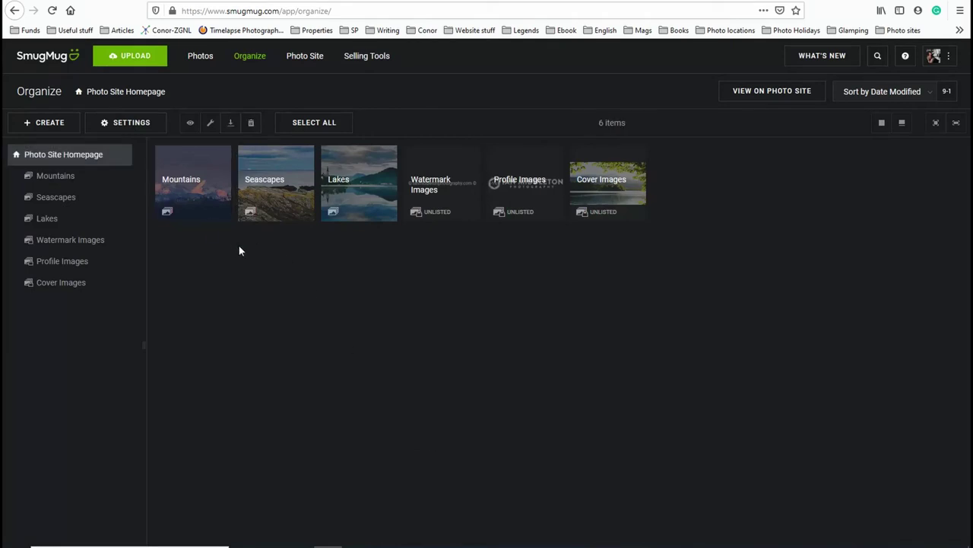
left_click(114, 123)
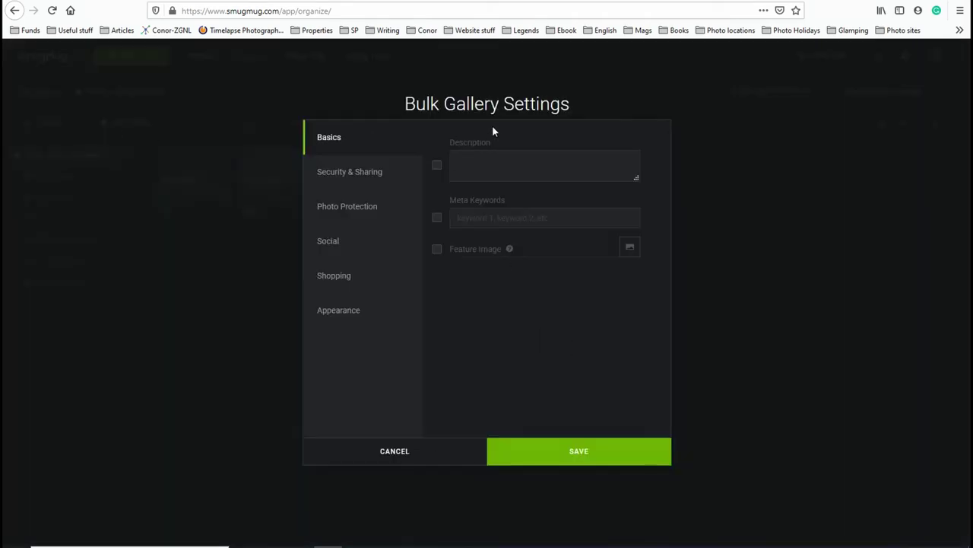
left_click(352, 171)
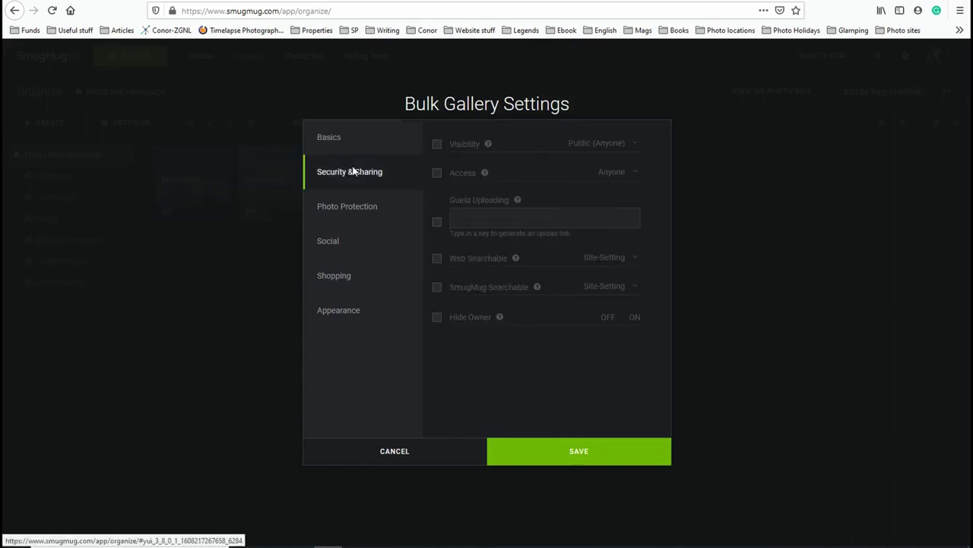
Inspect the Access choices and the Guest Uploading explanation, leaving both options out of the bulk changes
left_click(437, 173)
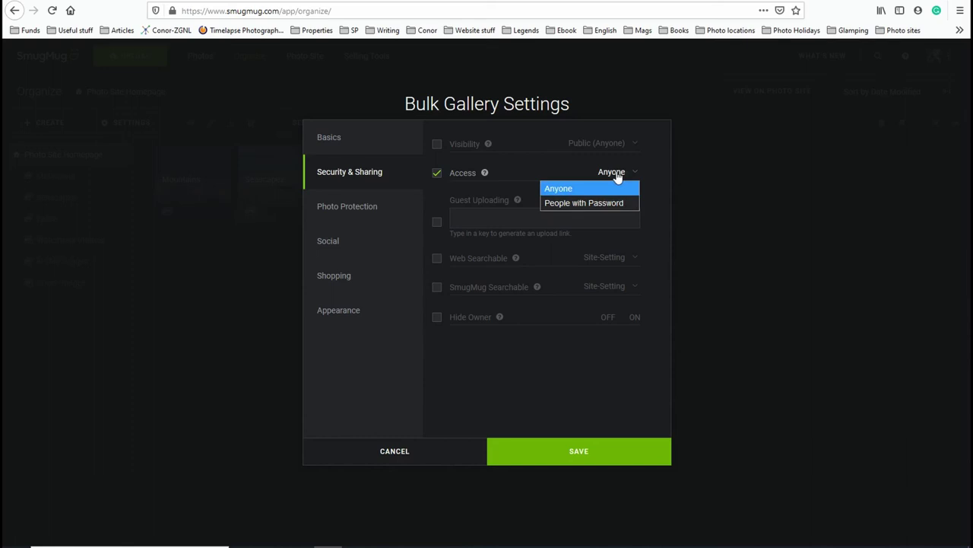
left_click(437, 174)
left_click(438, 223)
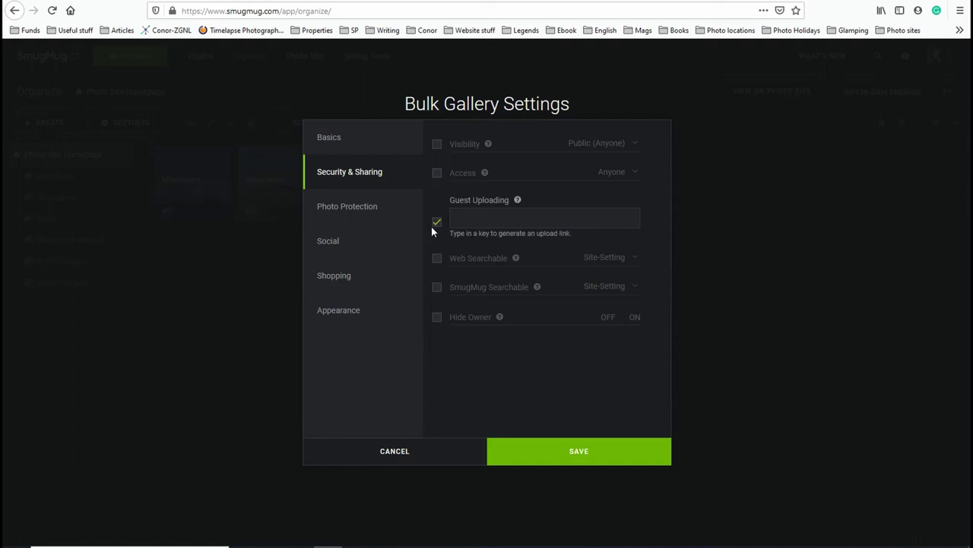
mouse_move(518, 206)
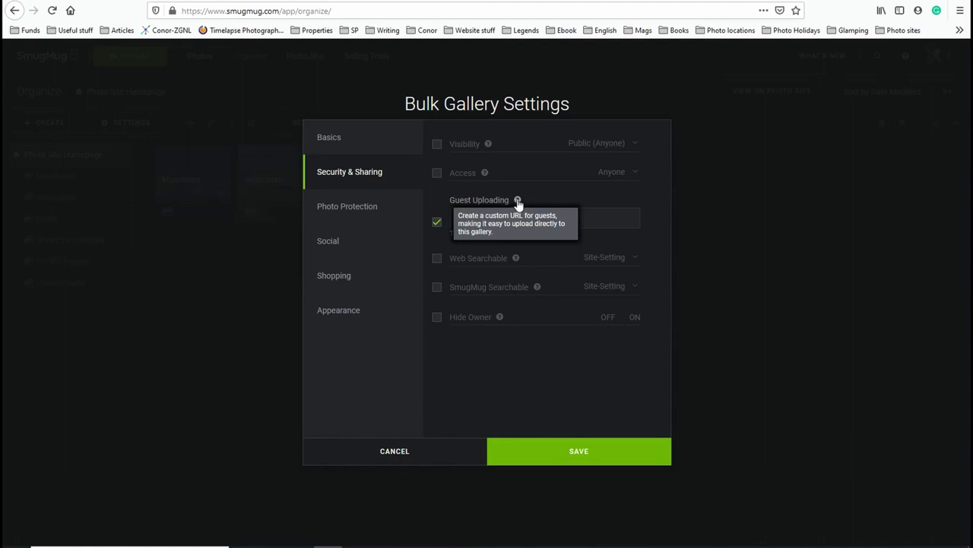
left_click(437, 222)
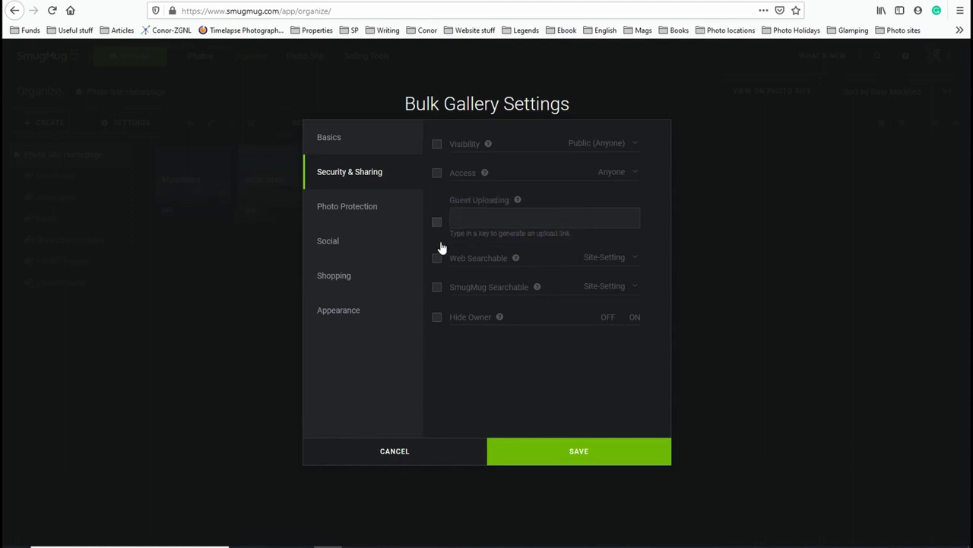
Try setting Web Searchable to No, restore it to Site-Setting and exclude the option from the bulk changes
left_click(437, 259)
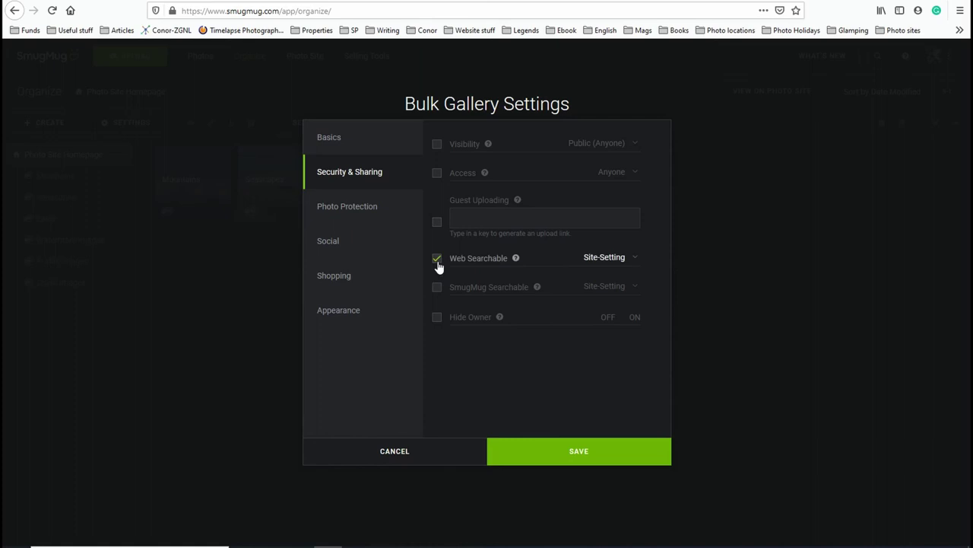
left_click(622, 258)
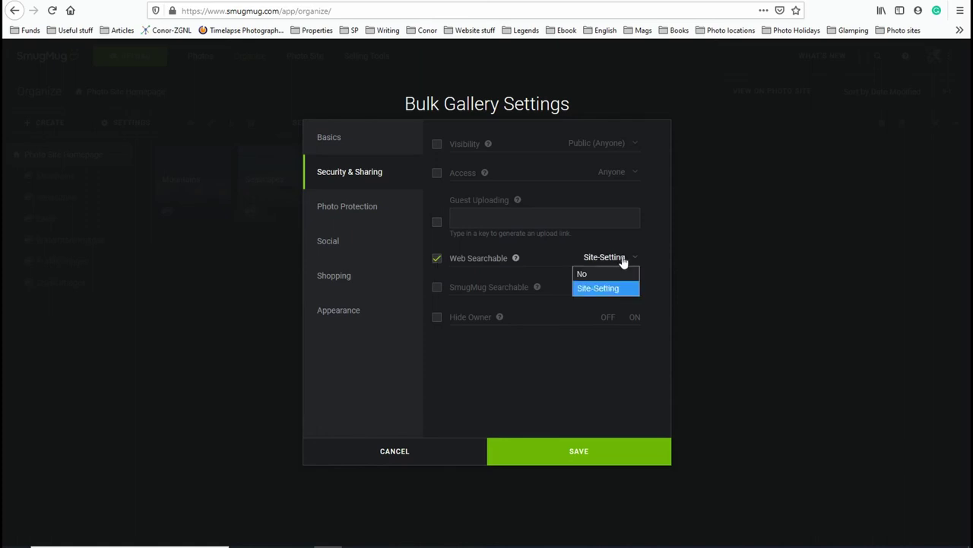
key("Up")
key("Return")
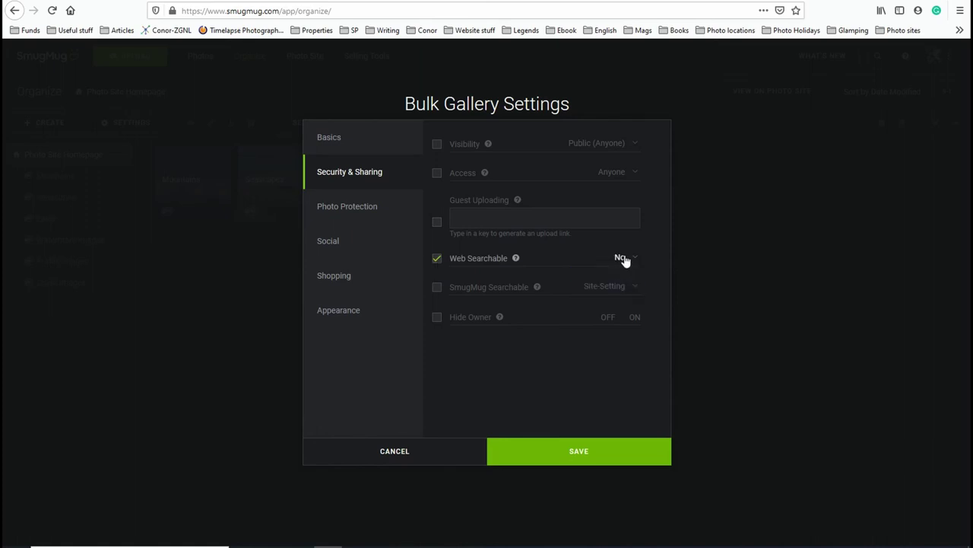
left_click(623, 259)
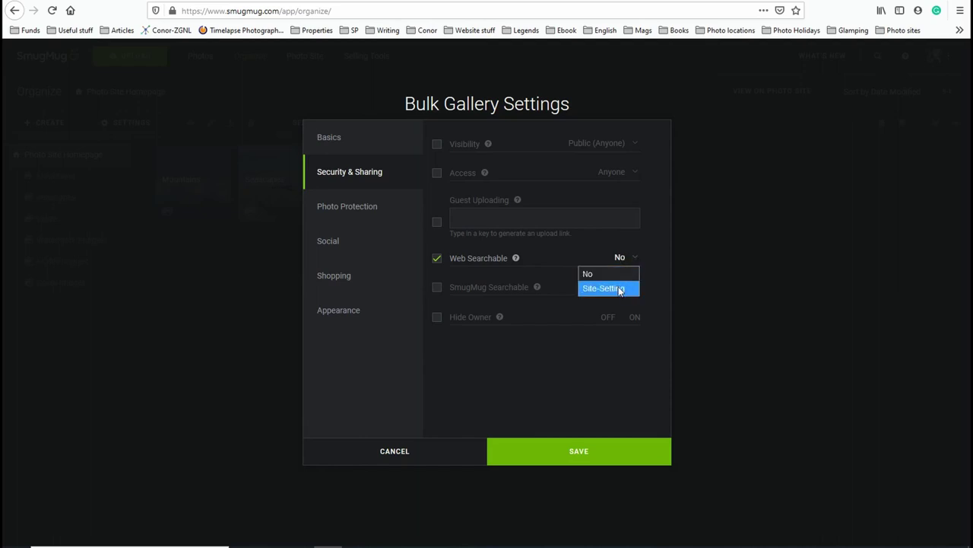
left_click(621, 285)
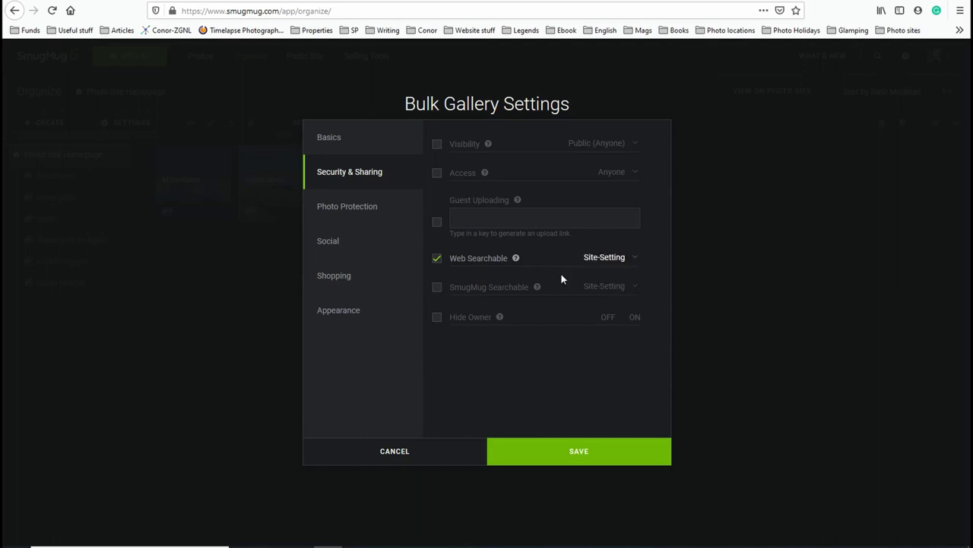
left_click(438, 261)
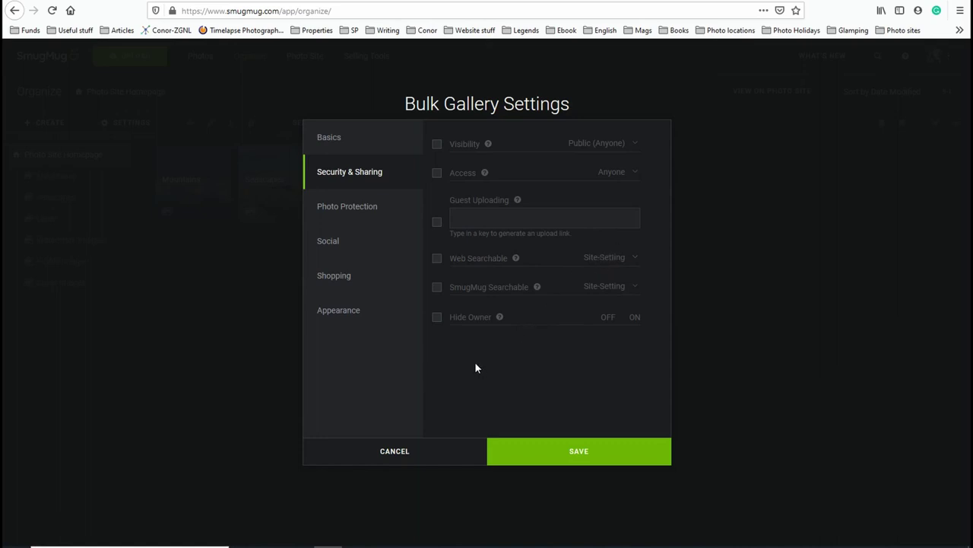
Inspect the SmugMug Searchable and Hide Owner options, leaving both out of the bulk changes
left_click(439, 287)
left_click(629, 289)
left_click(630, 290)
left_click(437, 292)
left_click(436, 319)
left_click(438, 319)
In the Photo Protection options, include Maximum Display Size in the bulk changes and set it to All but Original
left_click(345, 207)
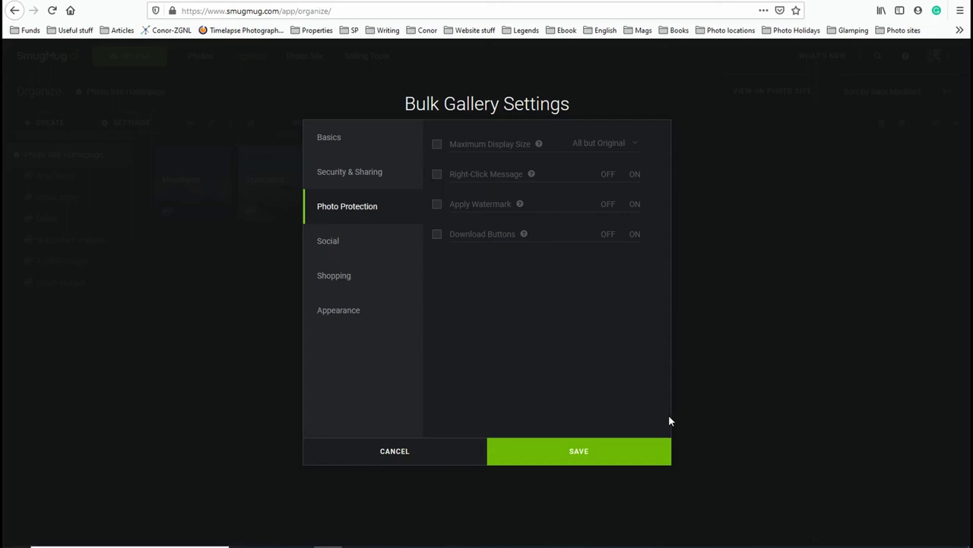
left_click(461, 145)
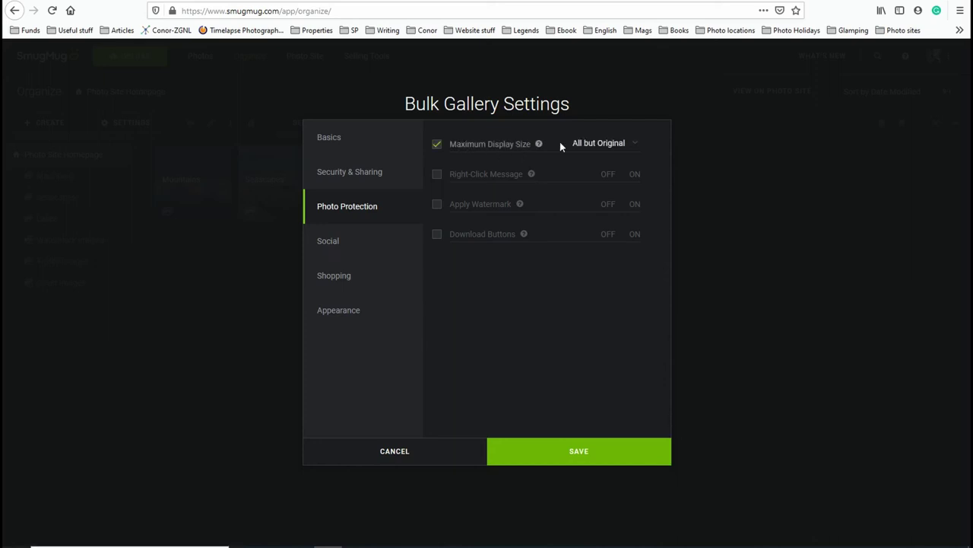
left_click(618, 146)
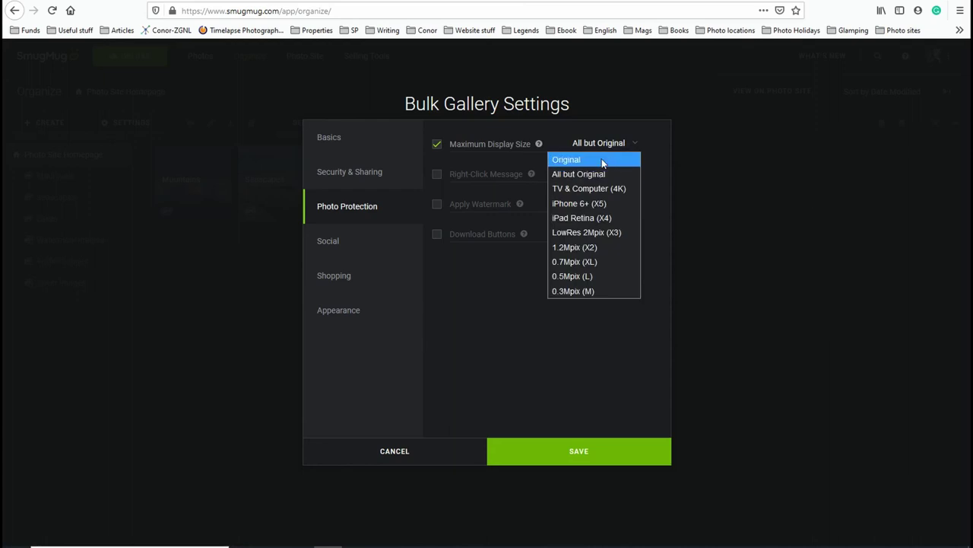
left_click(600, 158)
left_click(624, 148)
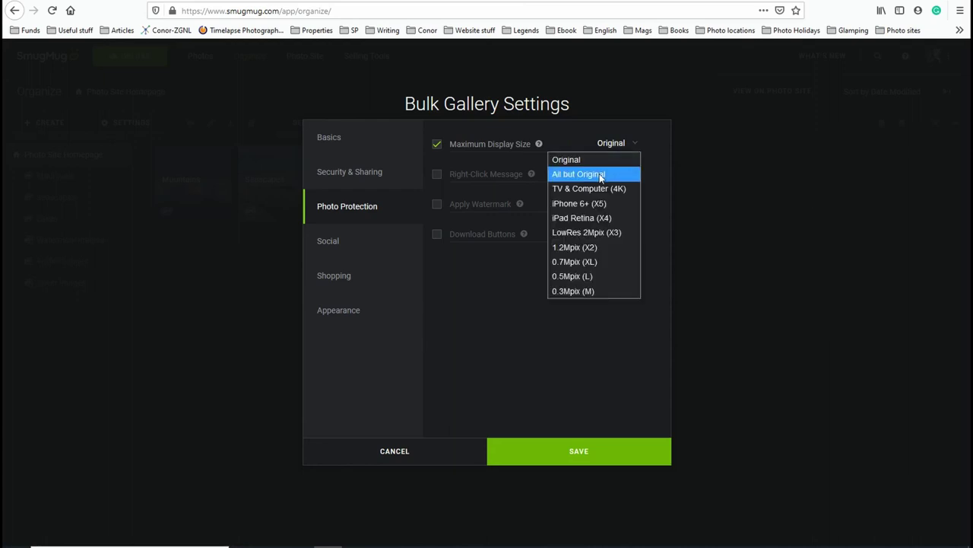
left_click(599, 175)
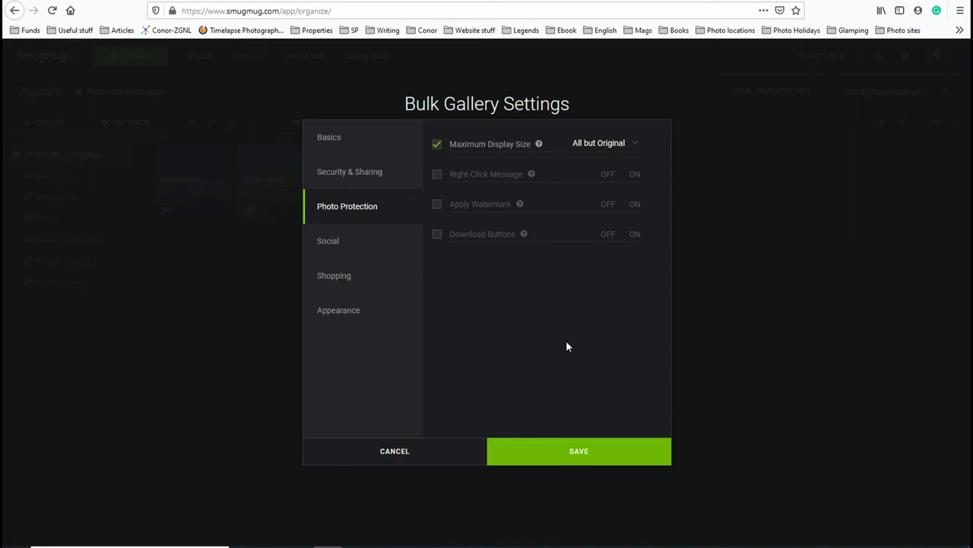
left_click(606, 145)
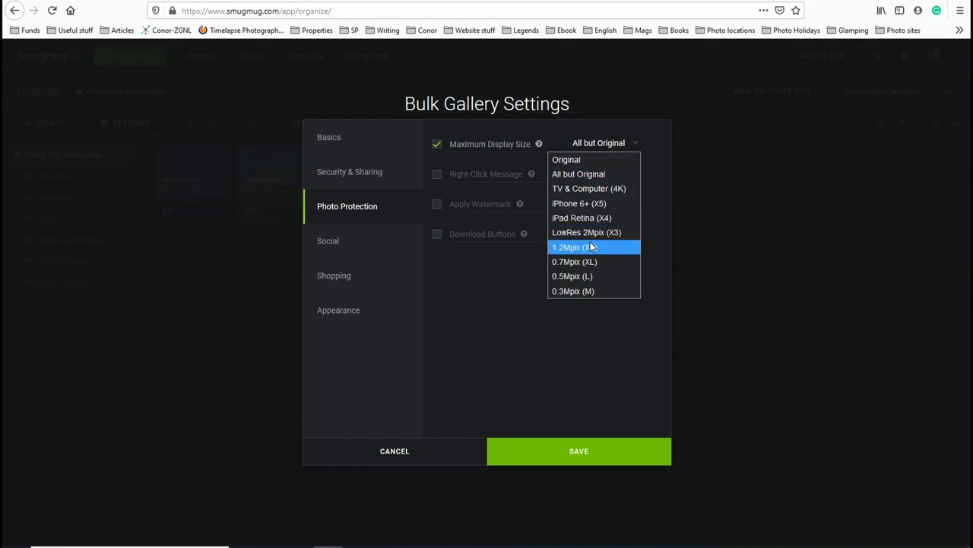
left_click(576, 174)
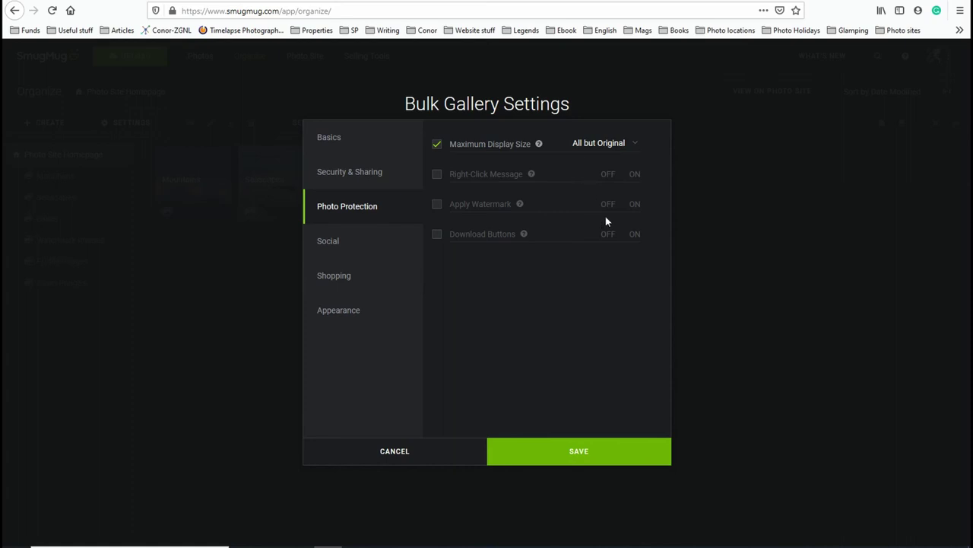
Turn on the Right-Click Message for the galleries and inspect Apply Watermark, leaving the watermark option excluded
left_click(438, 175)
left_click(634, 174)
left_click(438, 209)
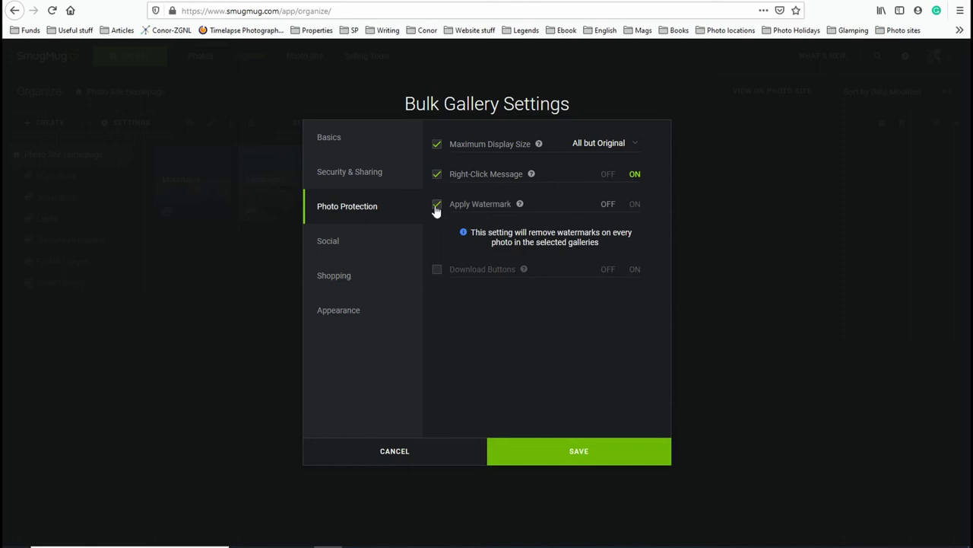
left_click(437, 206)
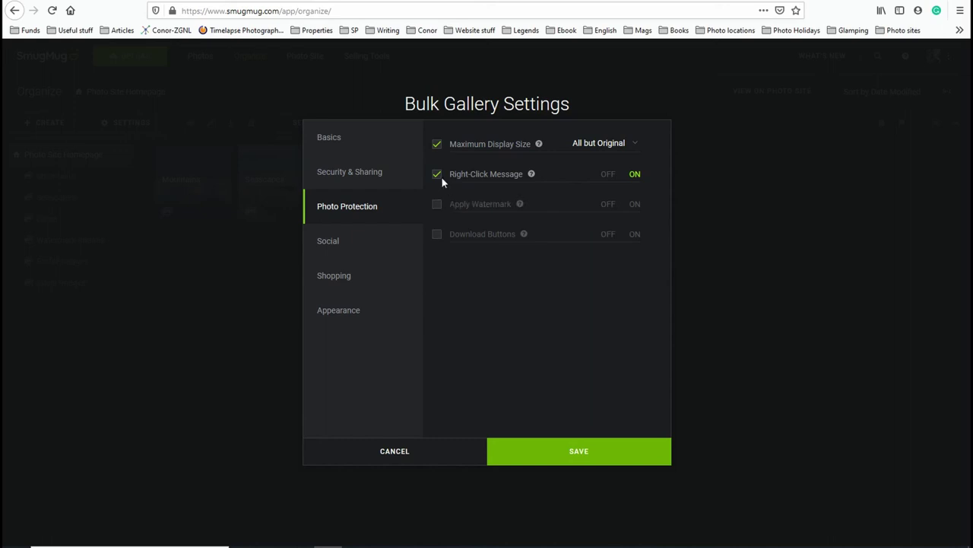
left_click(439, 175)
left_click(439, 176)
left_click(437, 205)
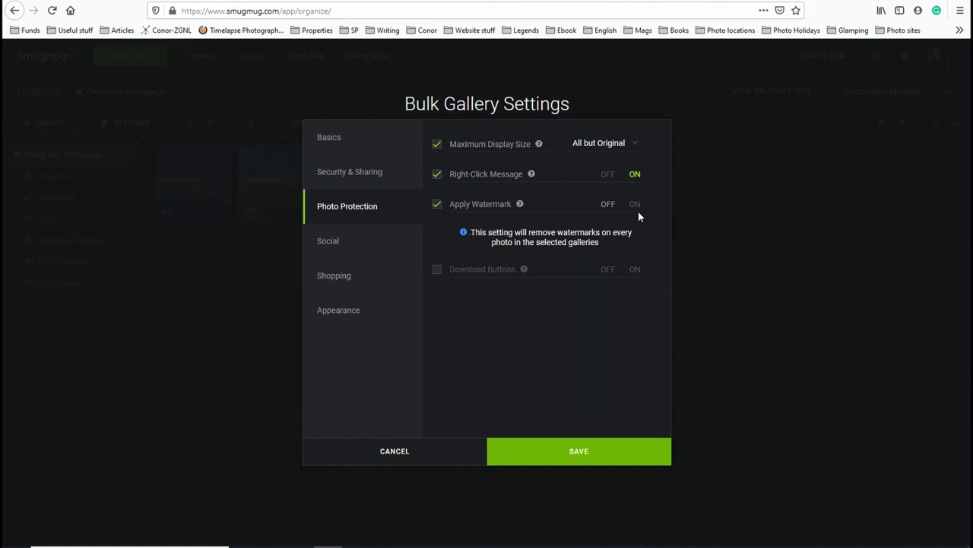
left_click(438, 206)
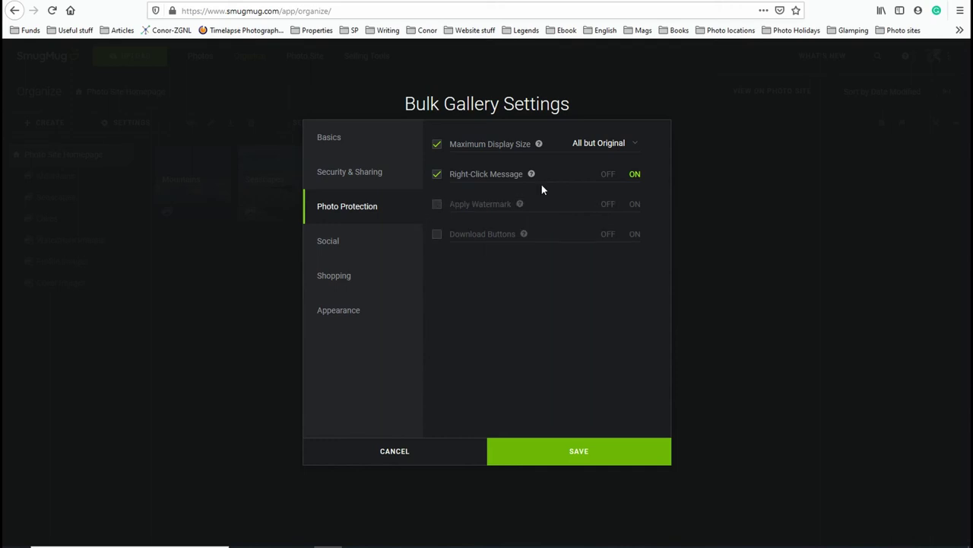
Try turning on Download Buttons and including Require Download Password, and exclude both from the bulk changes again
left_click(438, 236)
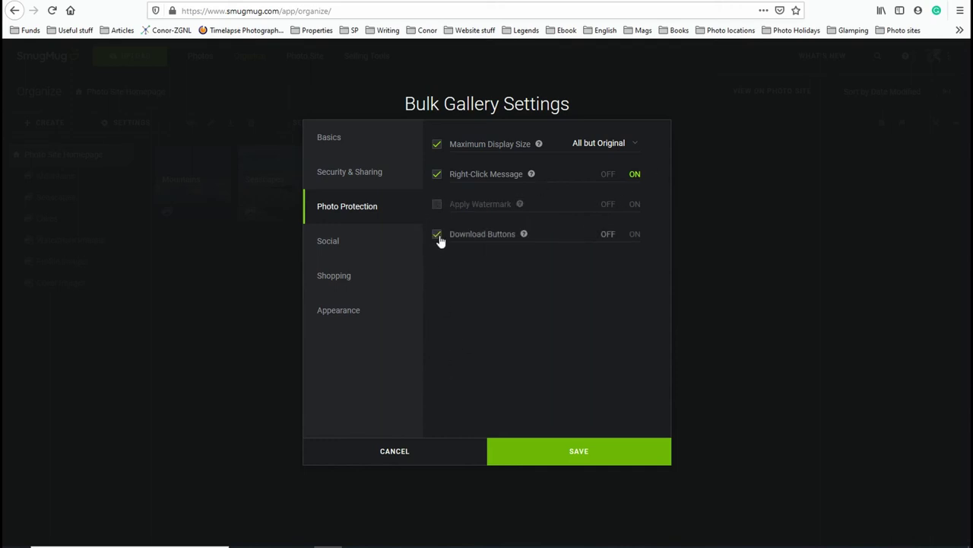
left_click(635, 236)
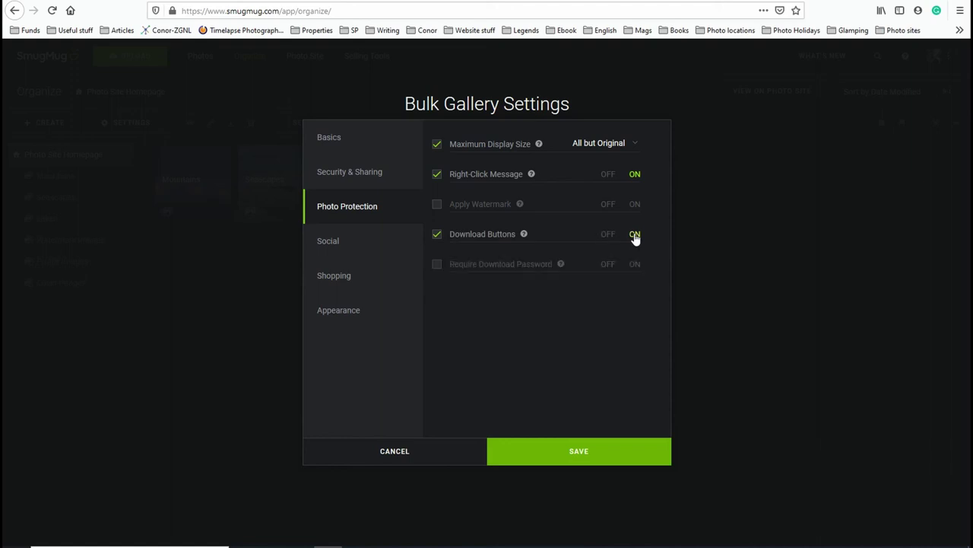
left_click(437, 264)
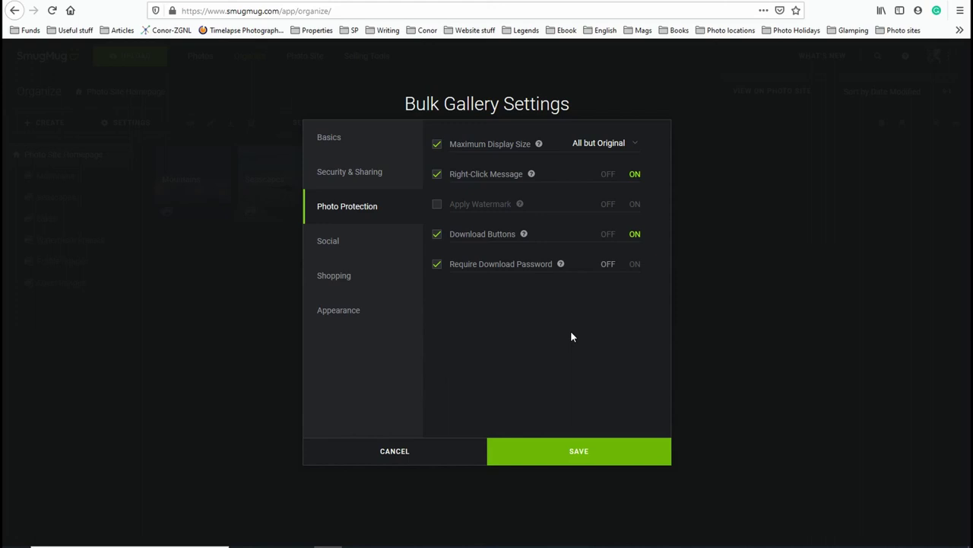
left_click(437, 265)
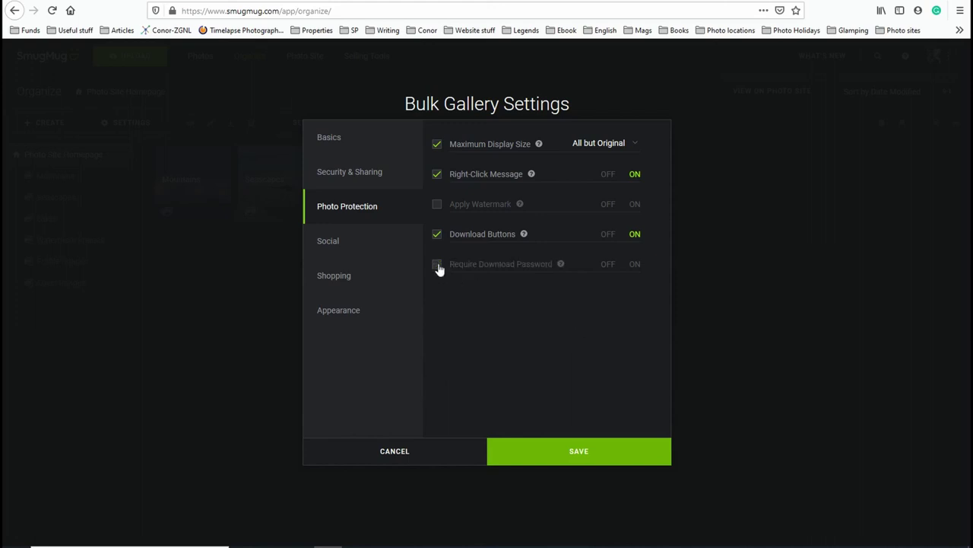
left_click(437, 234)
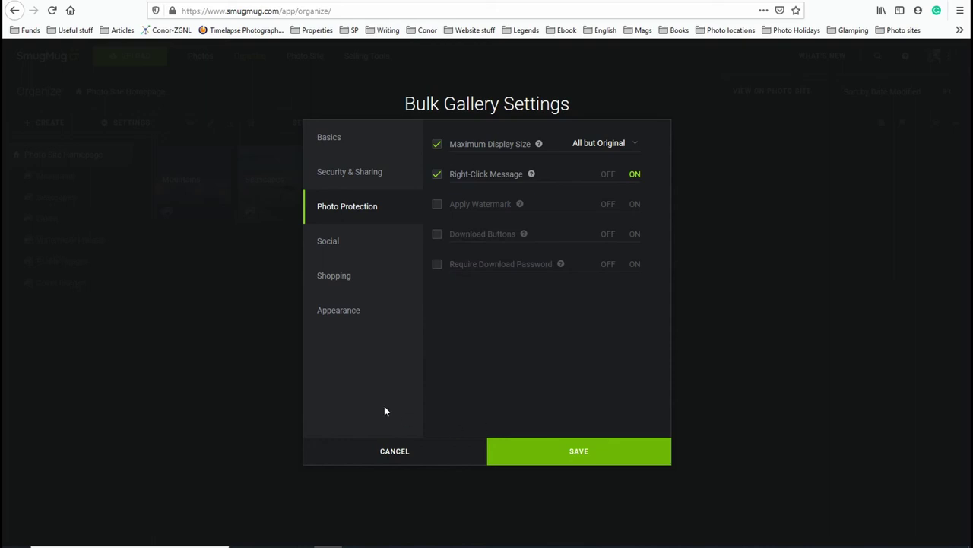
In the Social options, turn on Show Sharing Options and leave Allow Comments out of the bulk changes
left_click(327, 240)
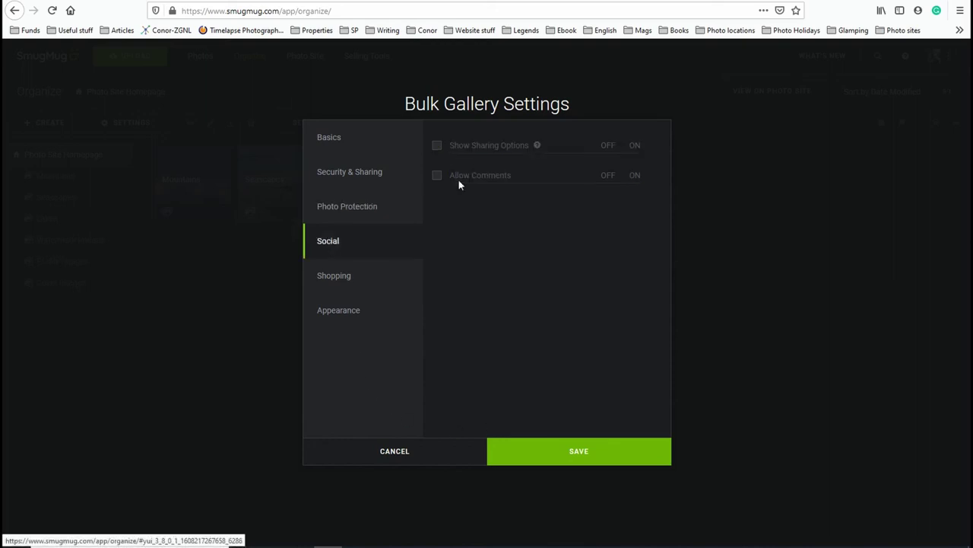
left_click(437, 147)
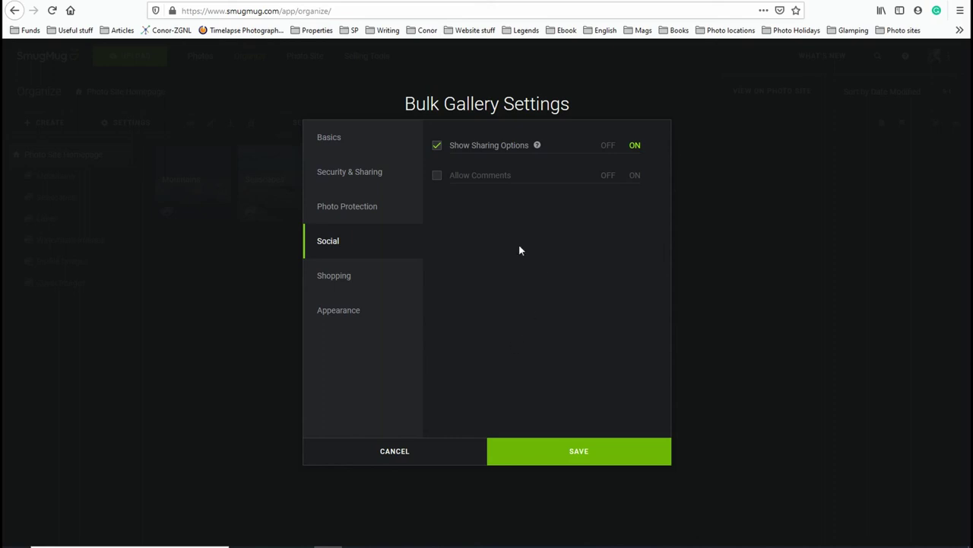
left_click(437, 176)
left_click(439, 177)
In the Shopping options, turn on Visitor Shopping Cart and select the Shop View option for the bulk changes
left_click(347, 278)
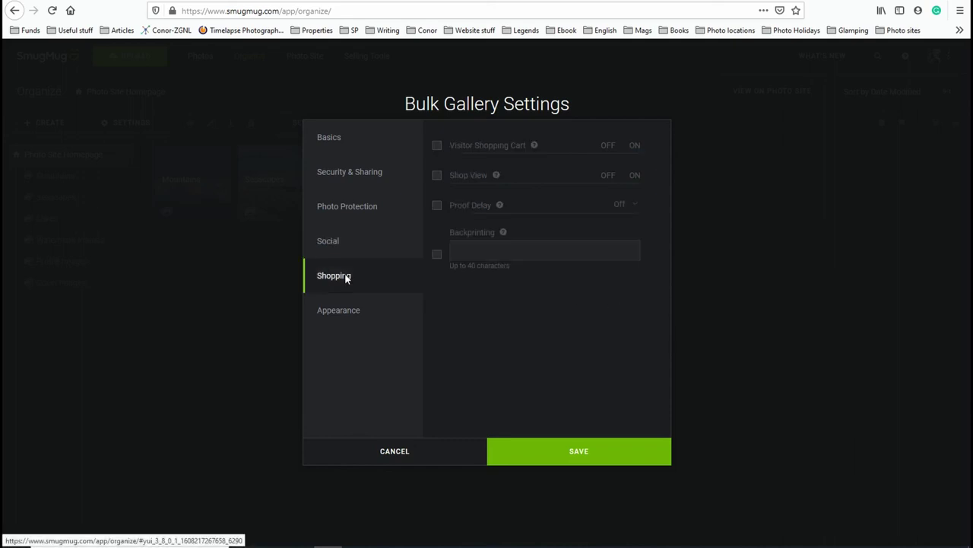
left_click(437, 145)
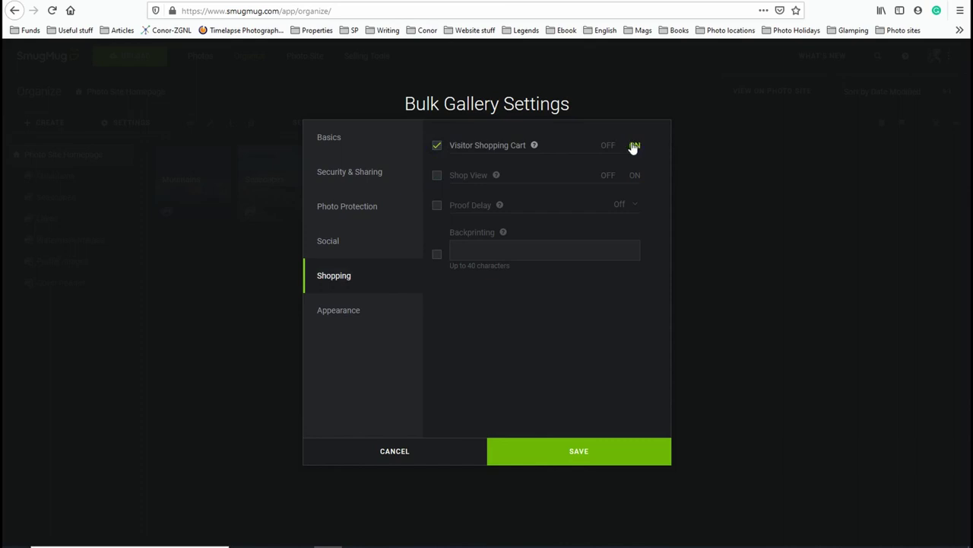
left_click(437, 177)
Review the Appearance options without including any, save the bulk gallery settings and confirm applying them to all galleries
left_click(344, 310)
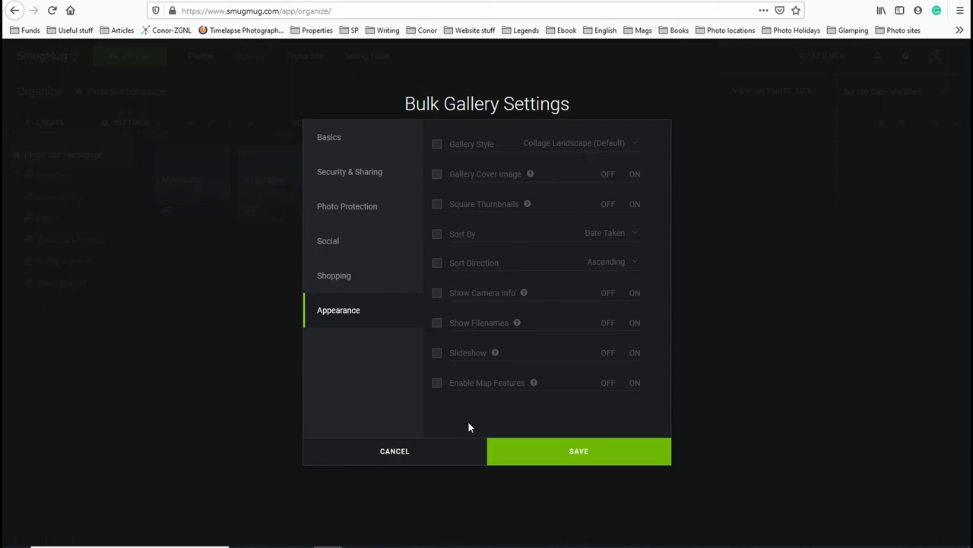
left_click(572, 454)
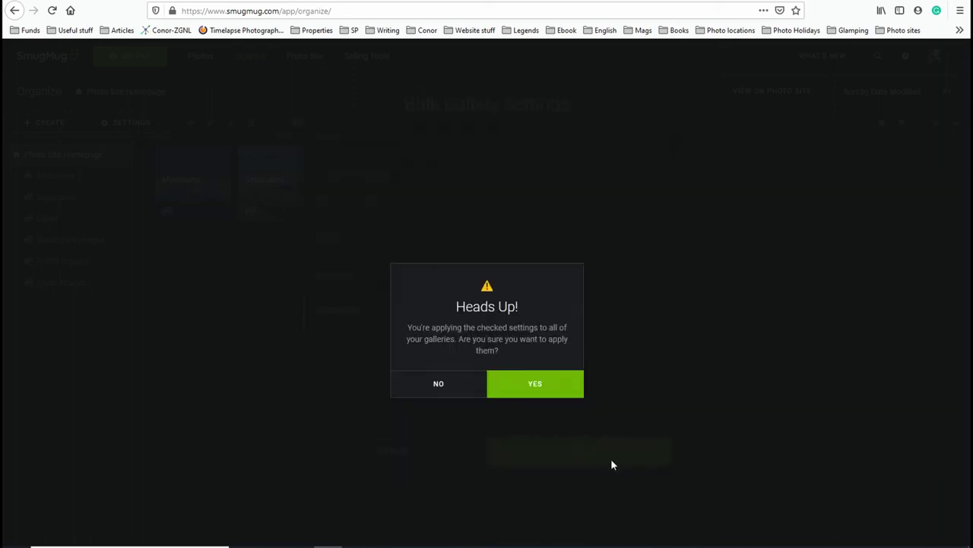
left_click(535, 385)
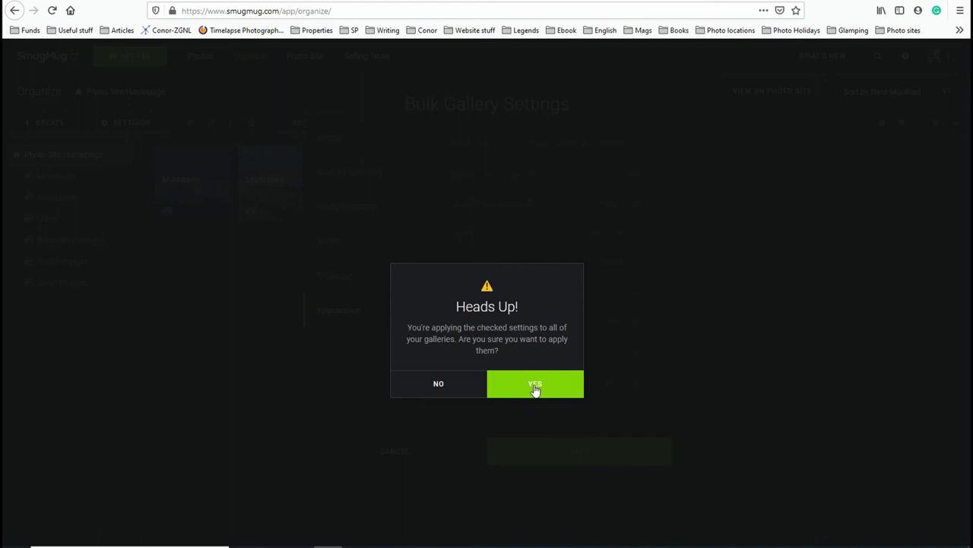
left_click(536, 387)
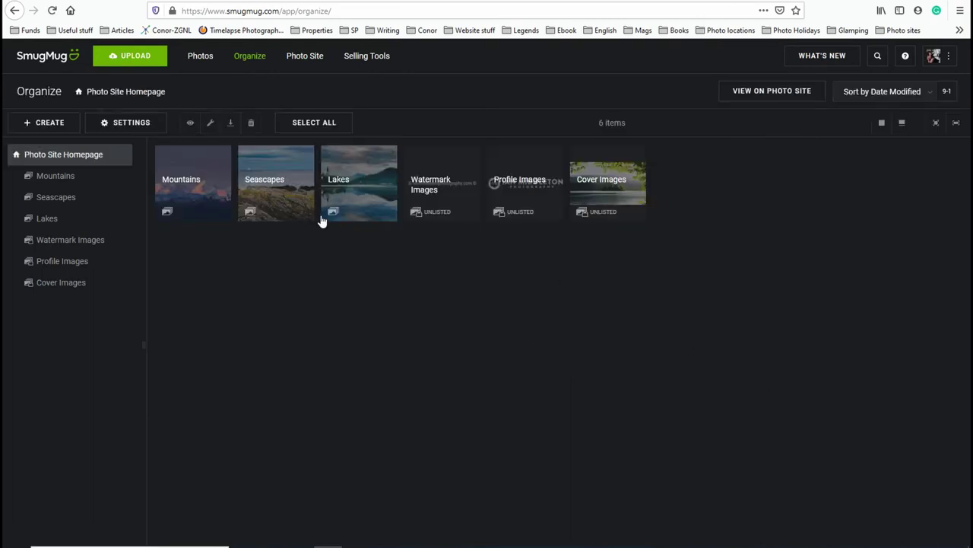
View the live photo site and open its Seascapes gallery to look over the photos
left_click(787, 98)
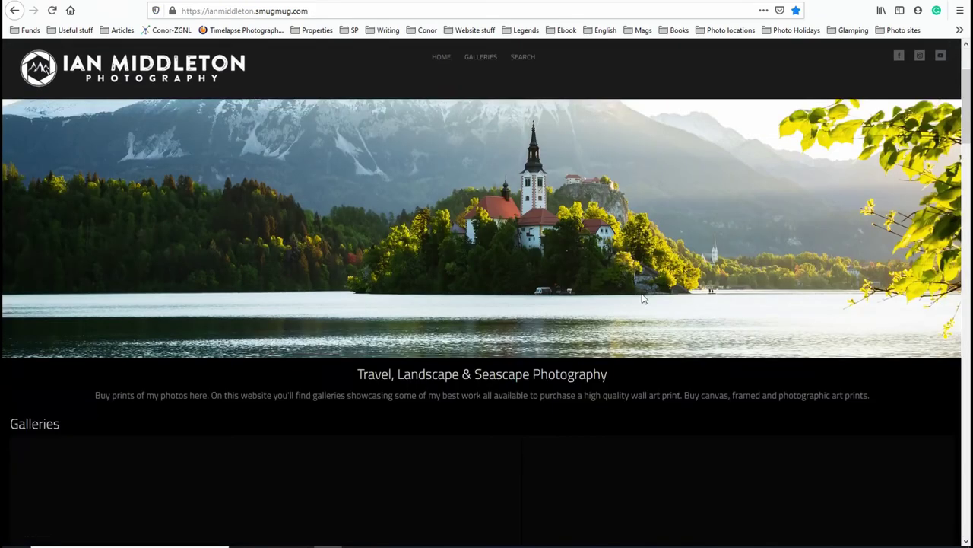
scroll(642, 298, "down", 3)
left_click(577, 372)
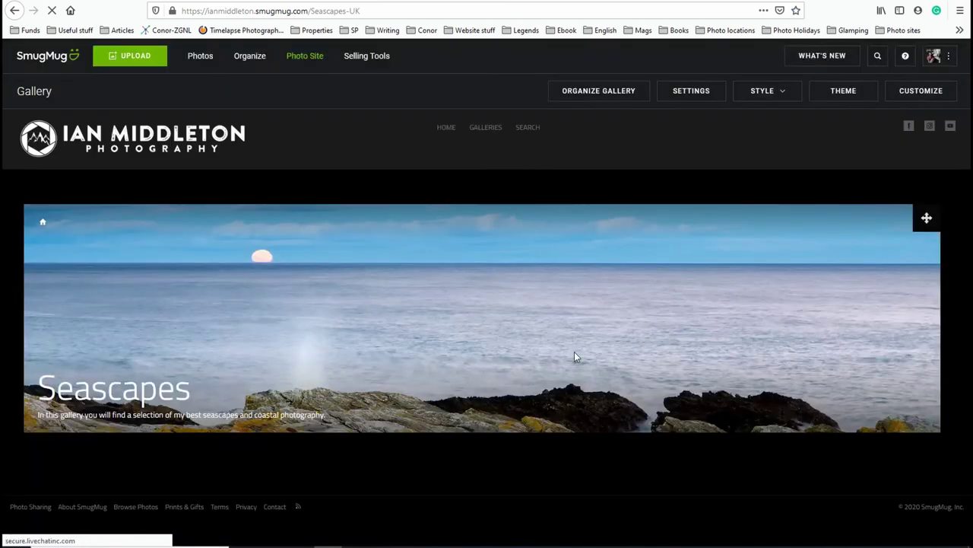
scroll(575, 351, "down", 1)
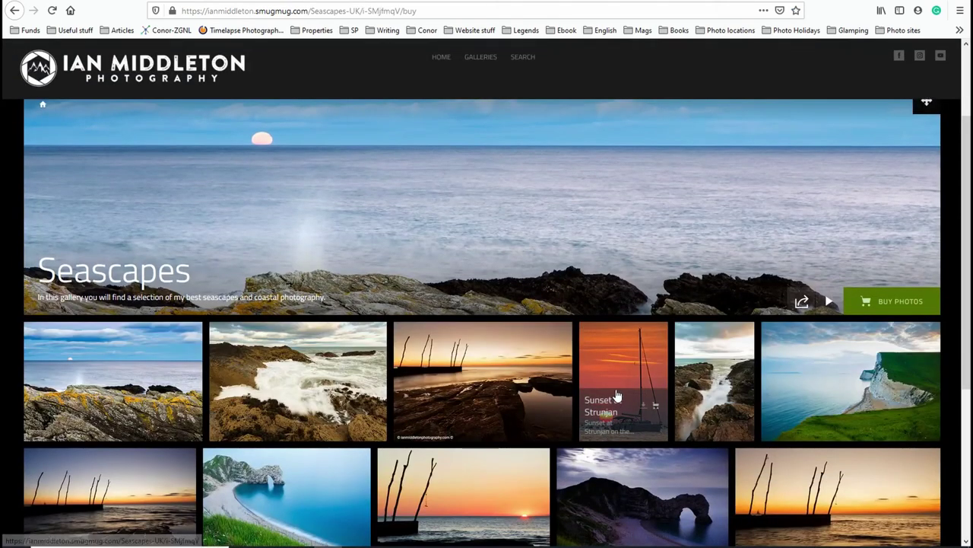
Open the sailboat sunset photo in the Seascapes gallery, test its Right-Click Message protection, and close the photo
left_click(617, 396)
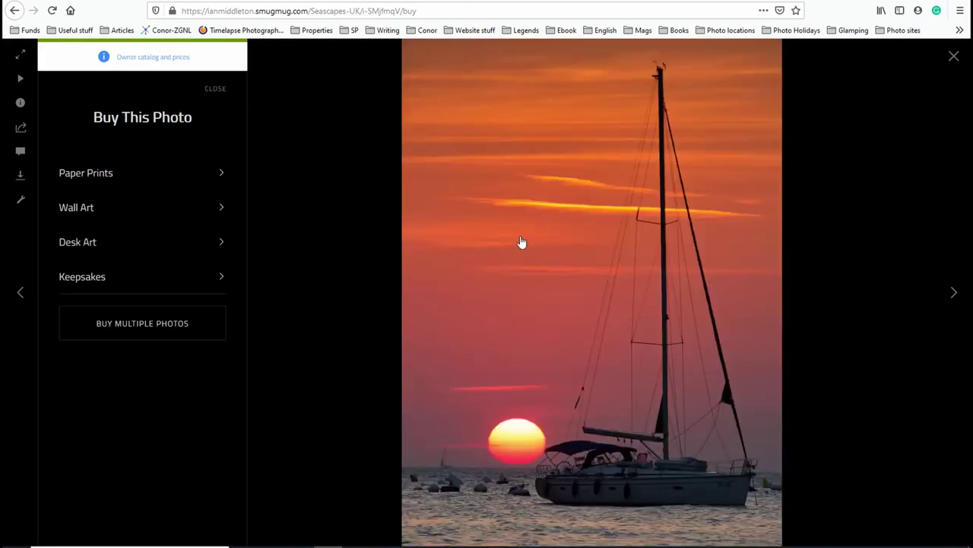
right_click(522, 242)
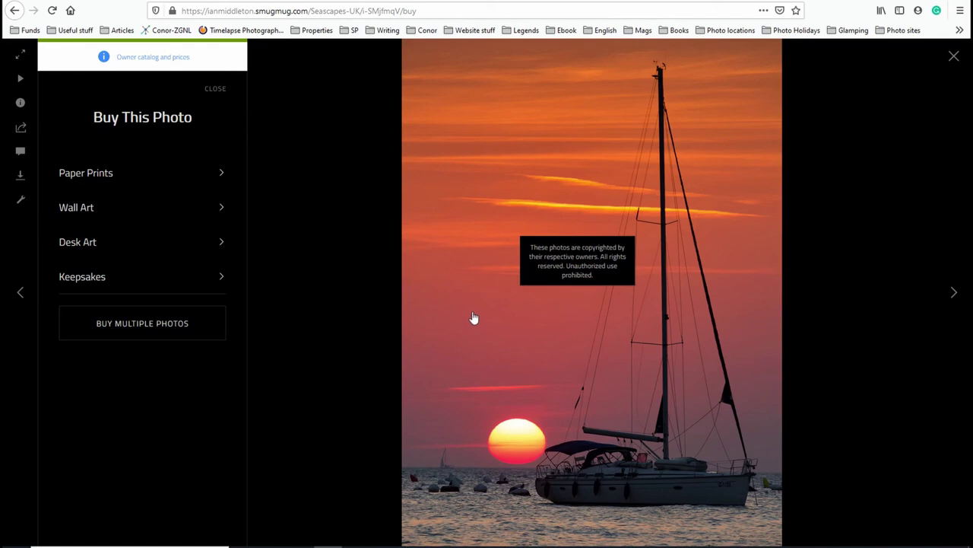
left_click(953, 58)
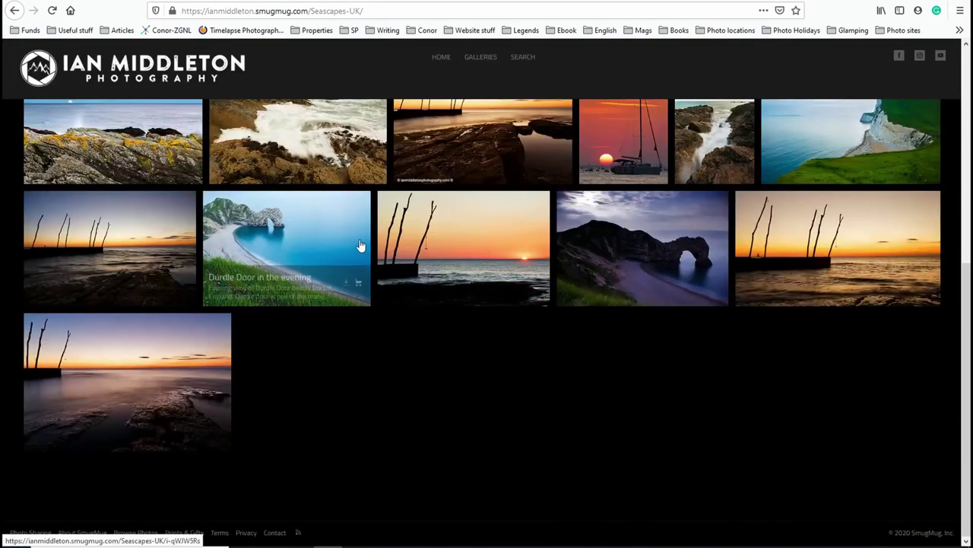